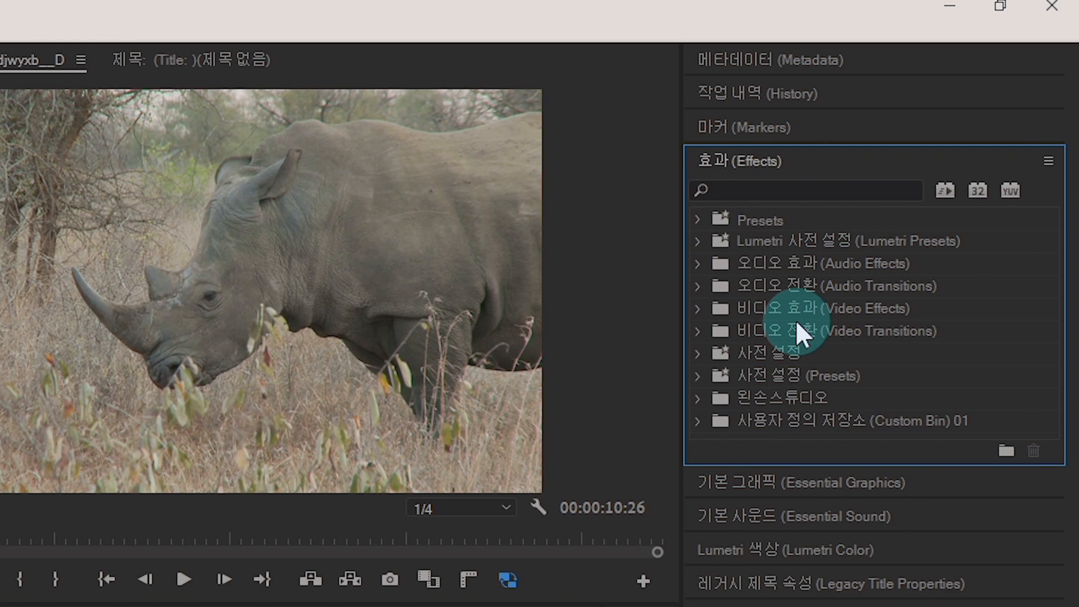
Step: Apply the Gaussian Blur effect from the Blur & Sharpen video effects to the rhinoceros clip on V1
click(697, 306)
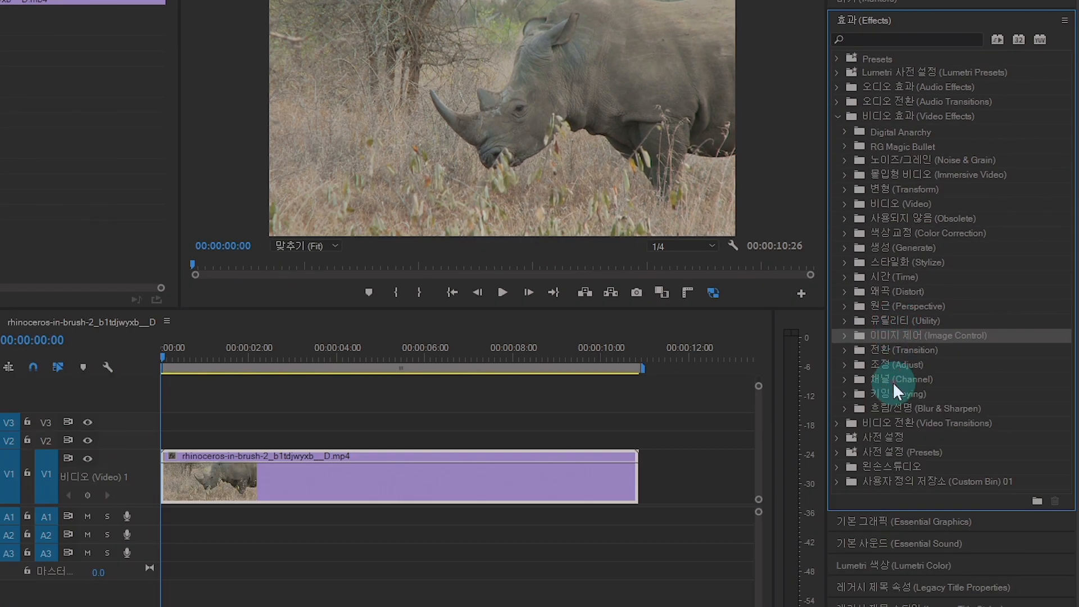
click(895, 351)
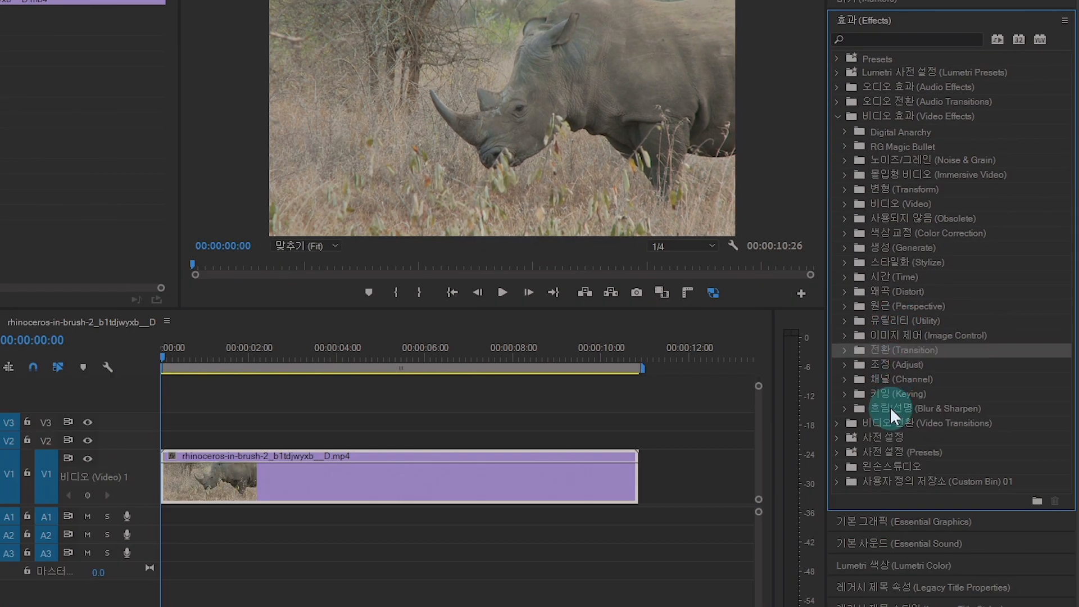
double_click(892, 409)
scroll(899, 414, down, 3)
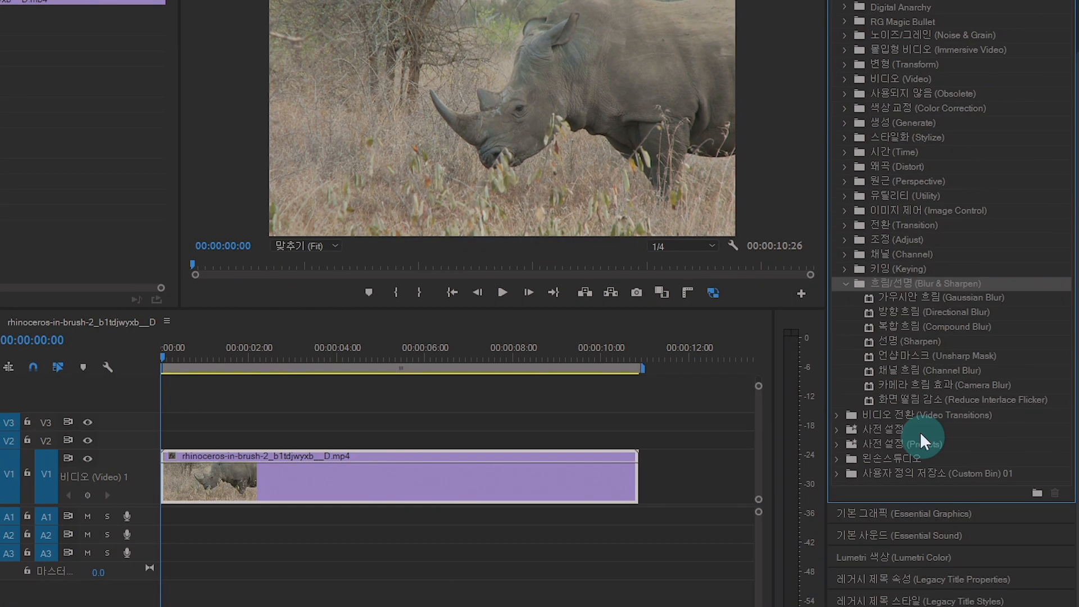
click(895, 301)
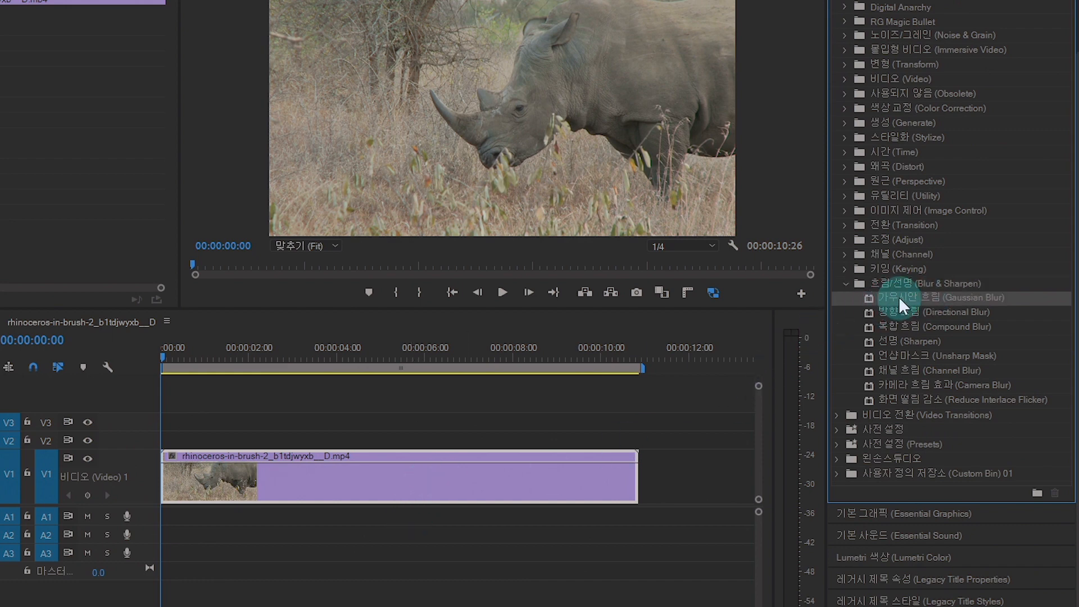
drag(901, 307, 466, 482)
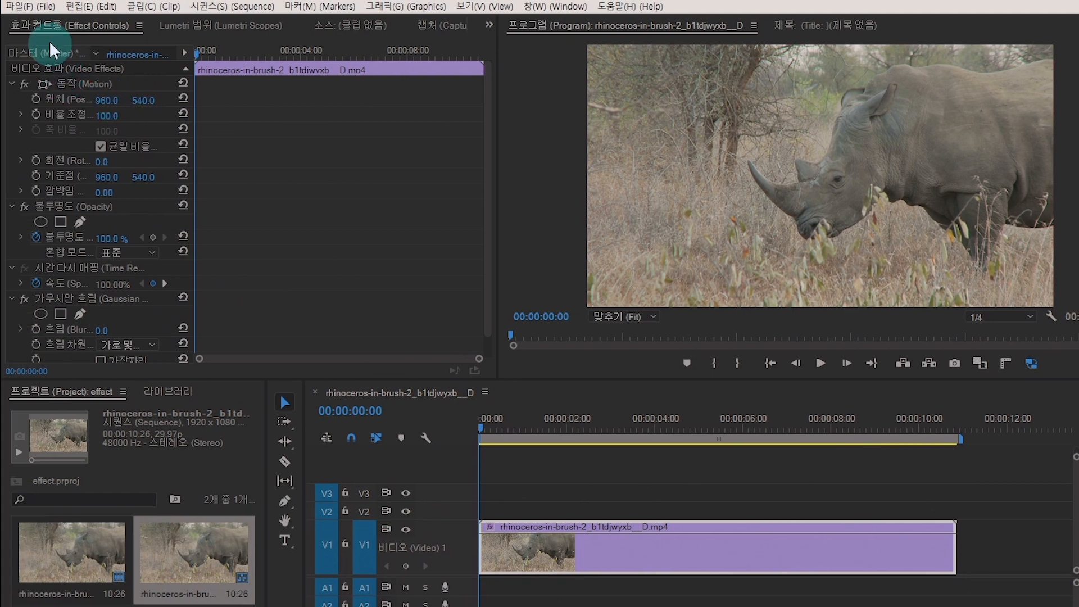
Step: Examine the clip's Motion, Opacity, Time Remapping and Gaussian Blur entries in the effect controls
click(31, 26)
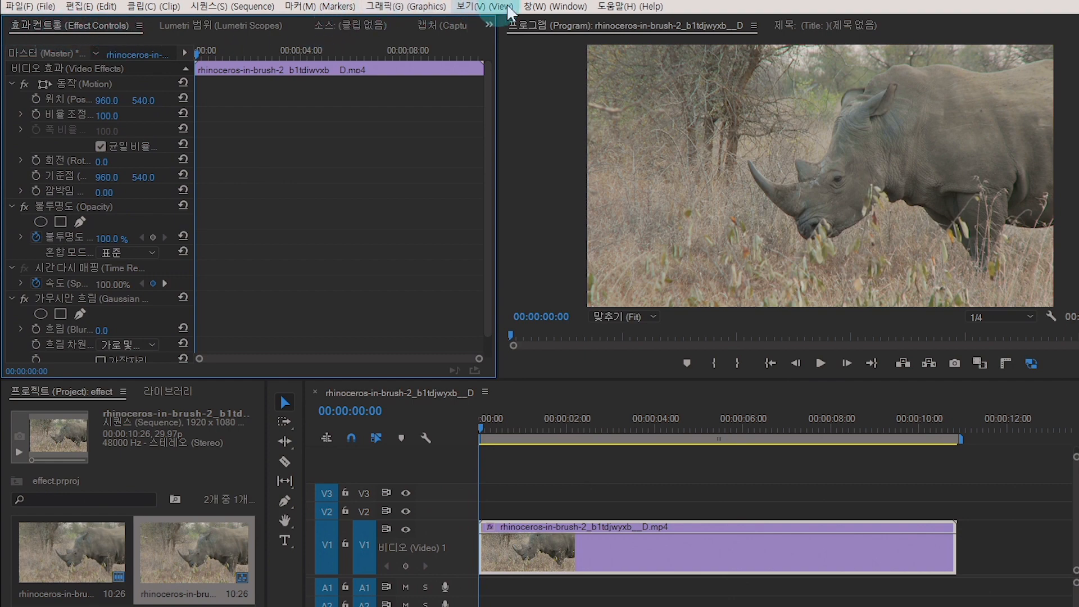
click(555, 7)
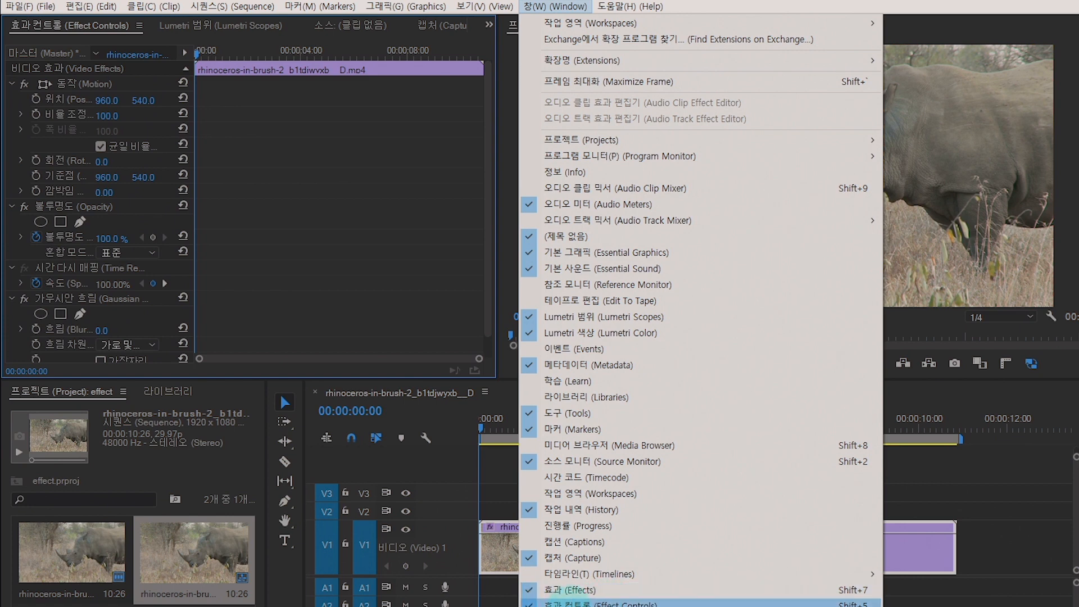
click(281, 304)
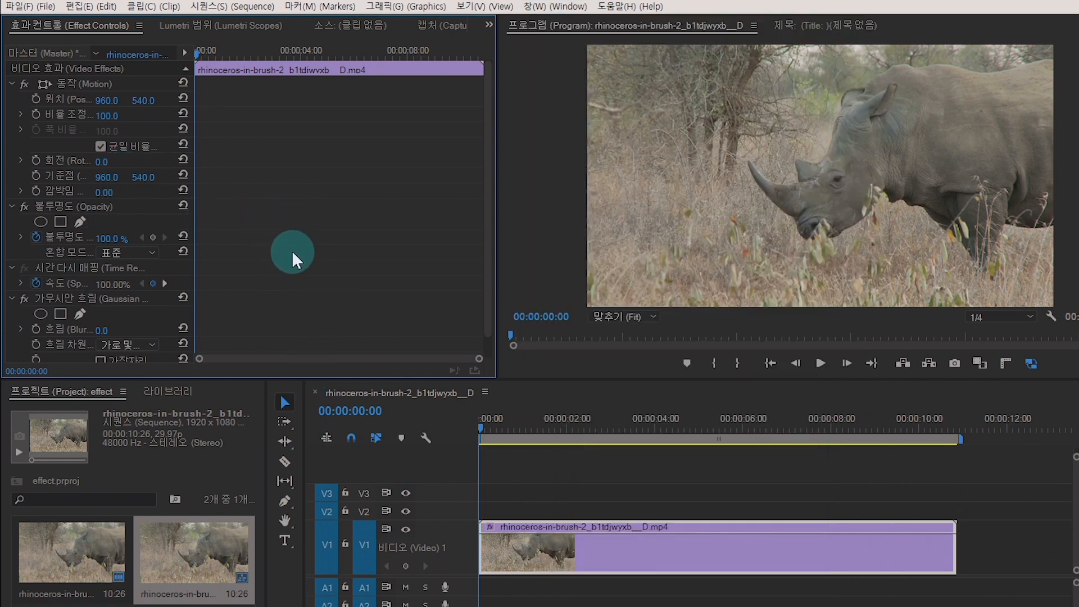
click(61, 82)
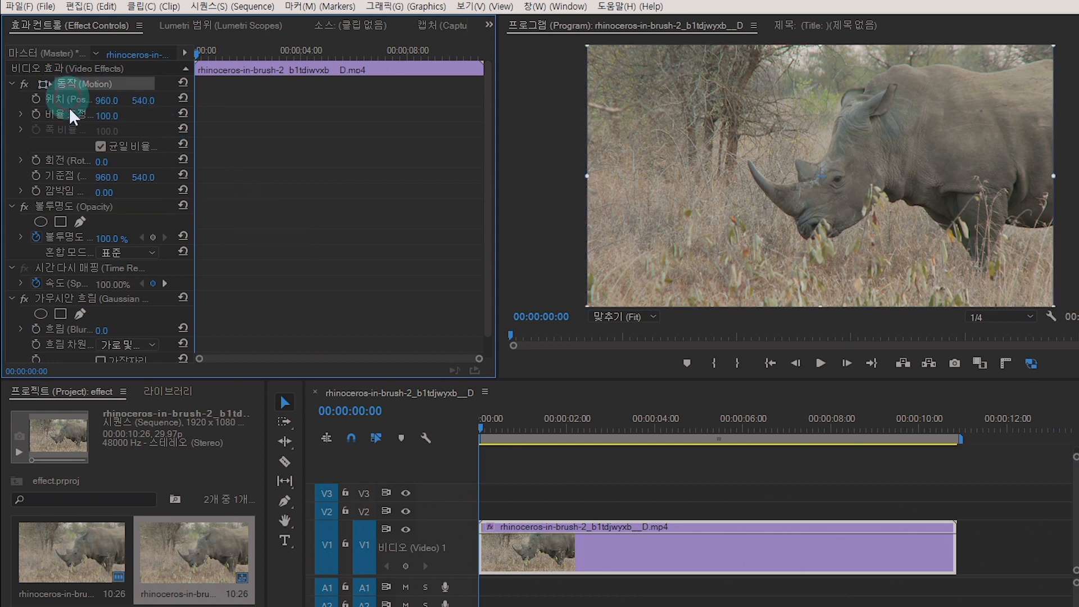
click(60, 207)
click(85, 267)
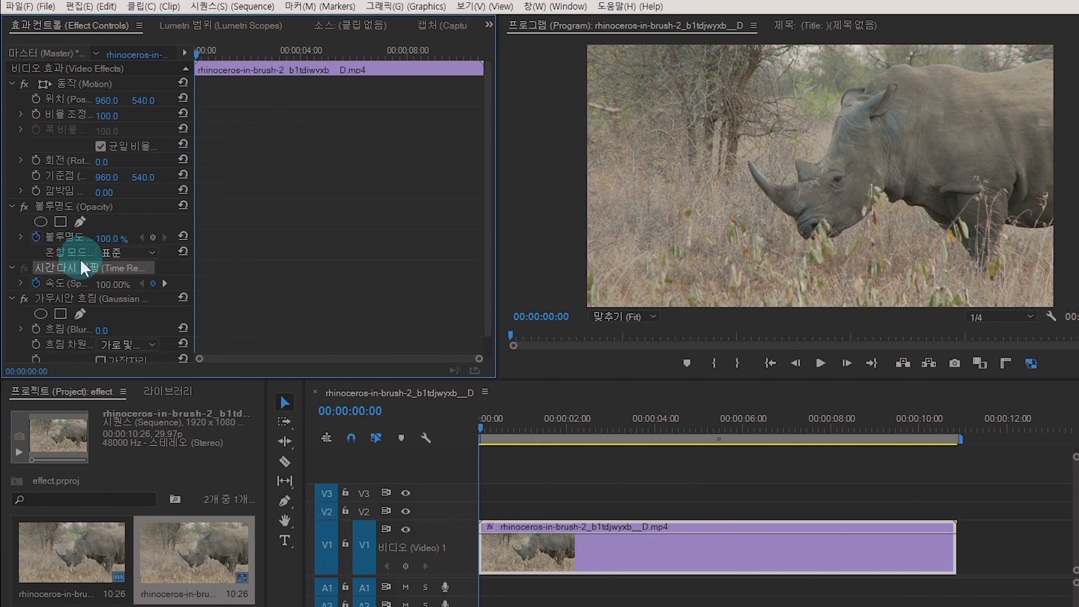
click(65, 299)
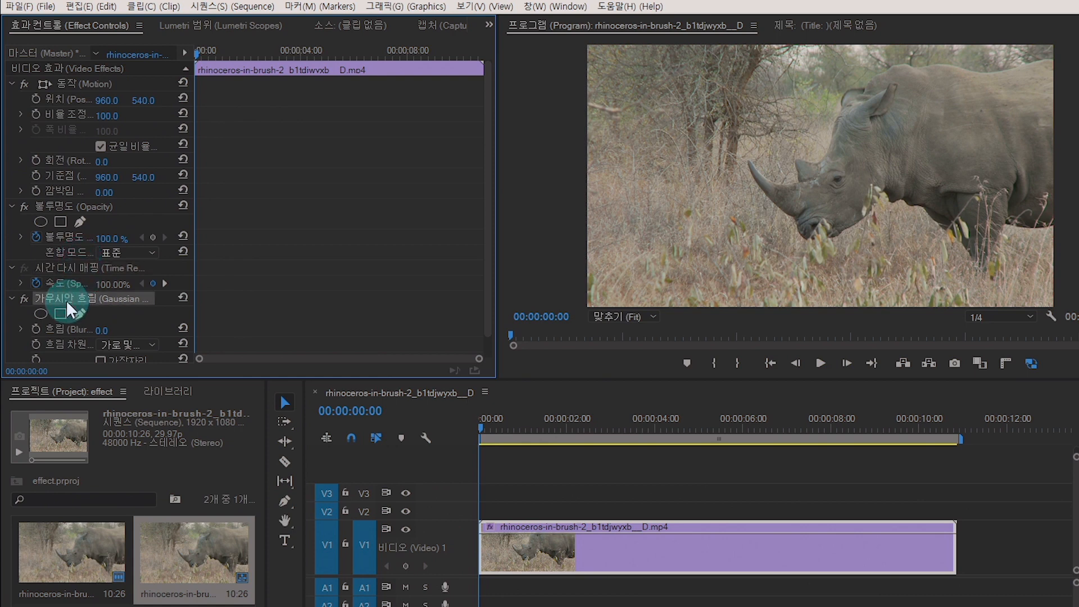
Step: Widen the effect property column and set the Gaussian Blur's Blurriness to 50
scroll(67, 303, down, 1)
click(71, 309)
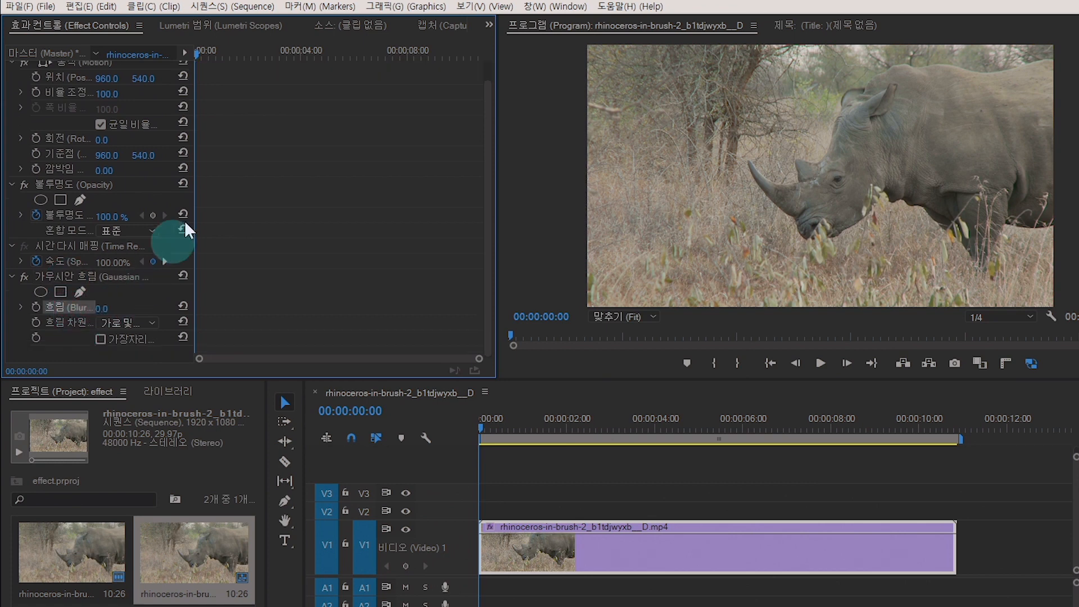
drag(193, 183, 358, 182)
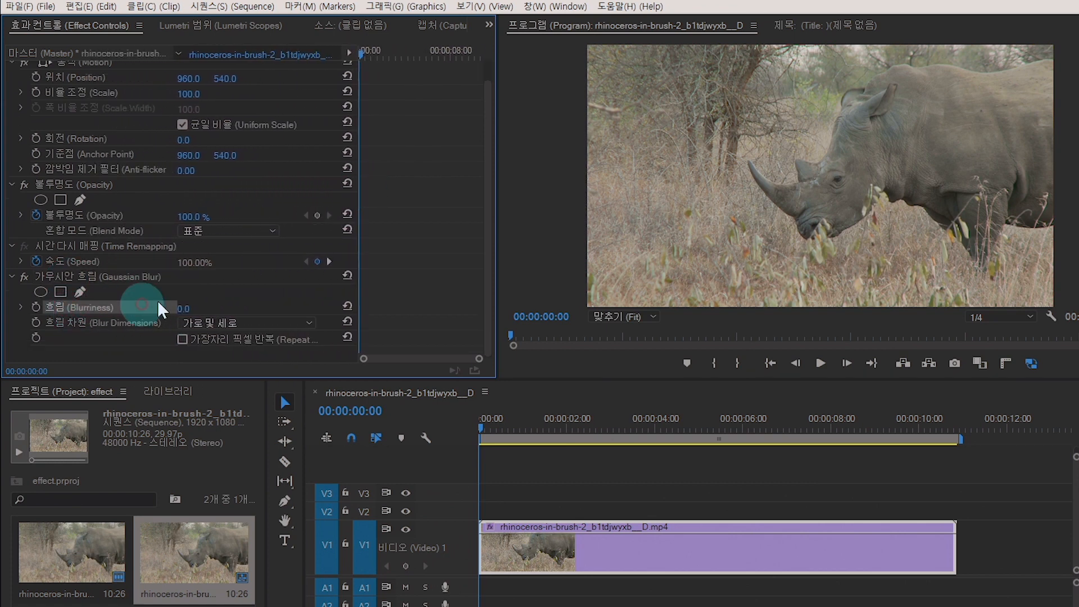
click(186, 310)
text(50)
key(Return)
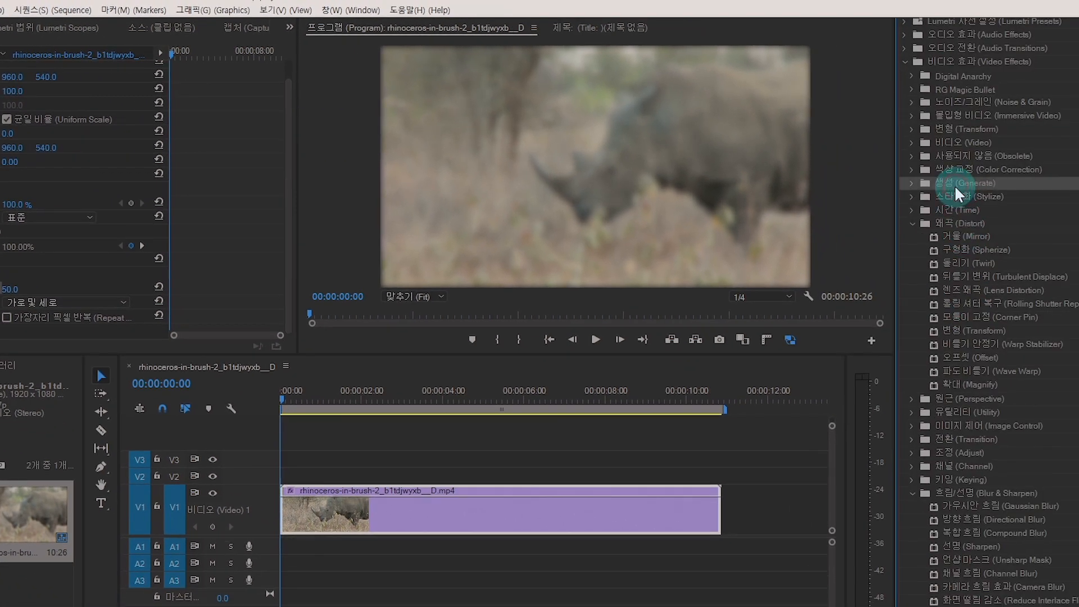
Step: Apply the Lens Flare effect from the Generate group to the blurred clip and select it in the effect controls
drag(958, 237, 572, 504)
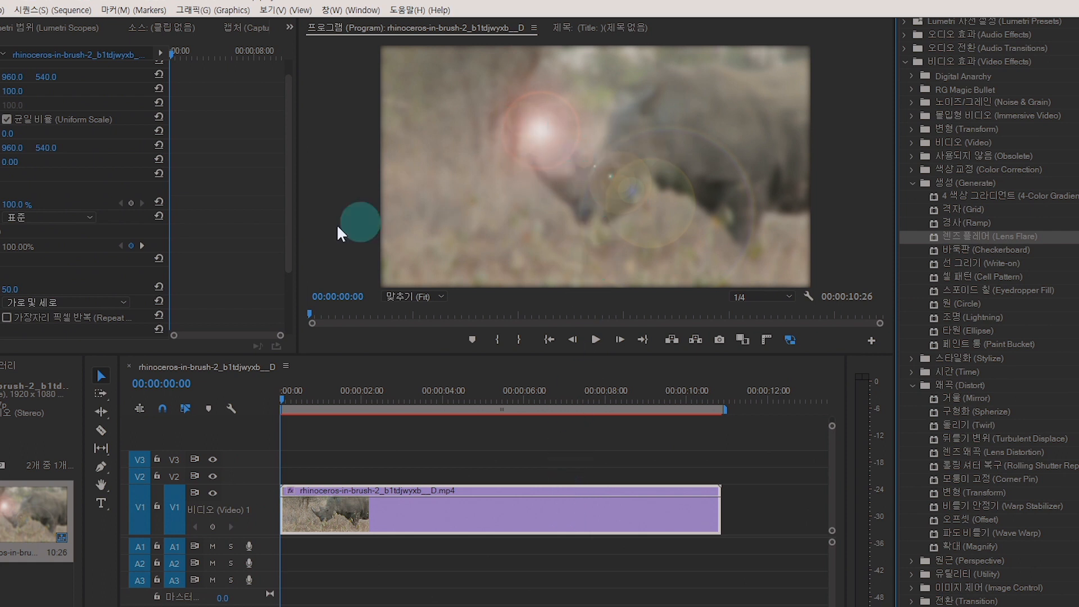
scroll(28, 242, down, 3)
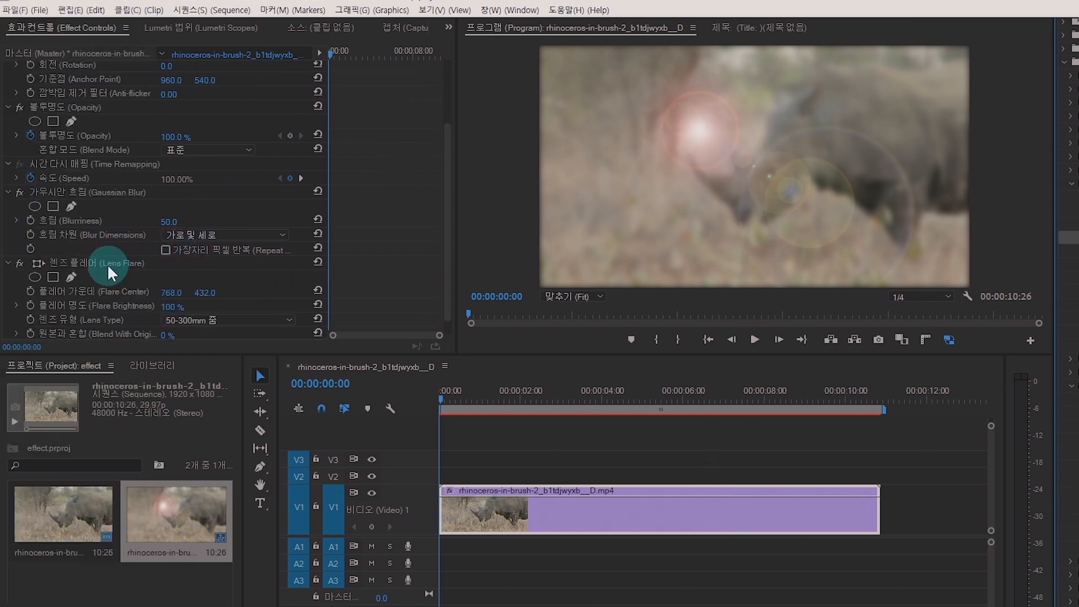
click(59, 264)
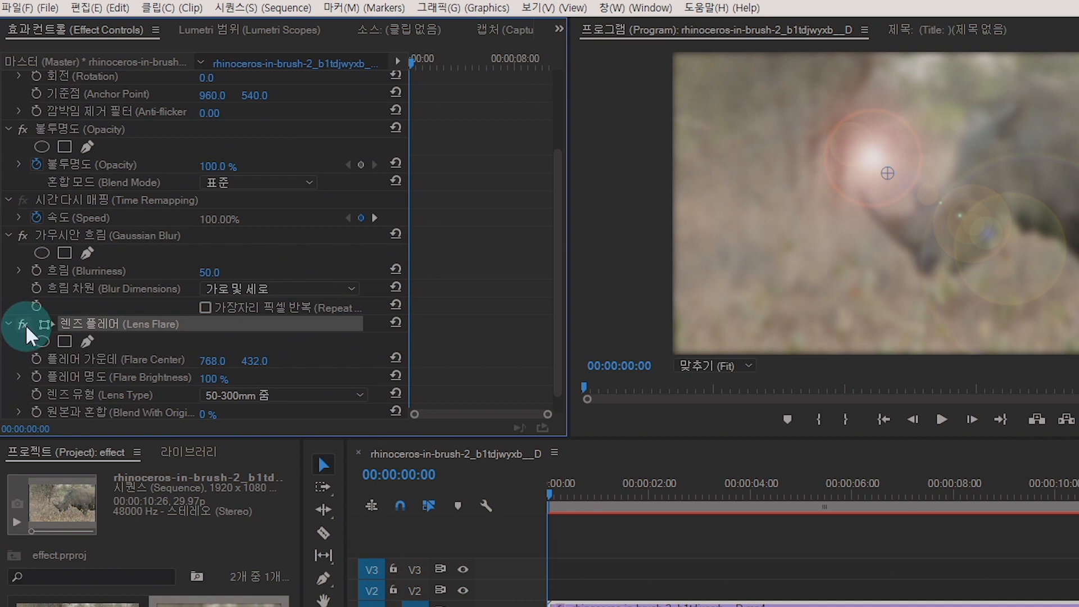
Step: Toggle the Lens Flare effect off and on repeatedly to compare the picture with and without it
click(23, 328)
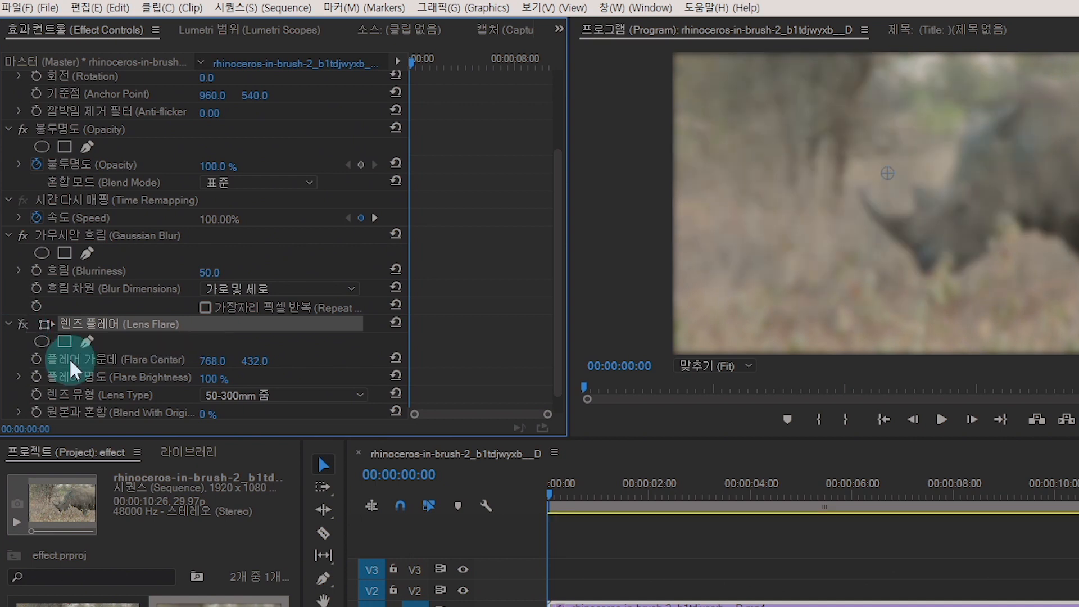
click(23, 327)
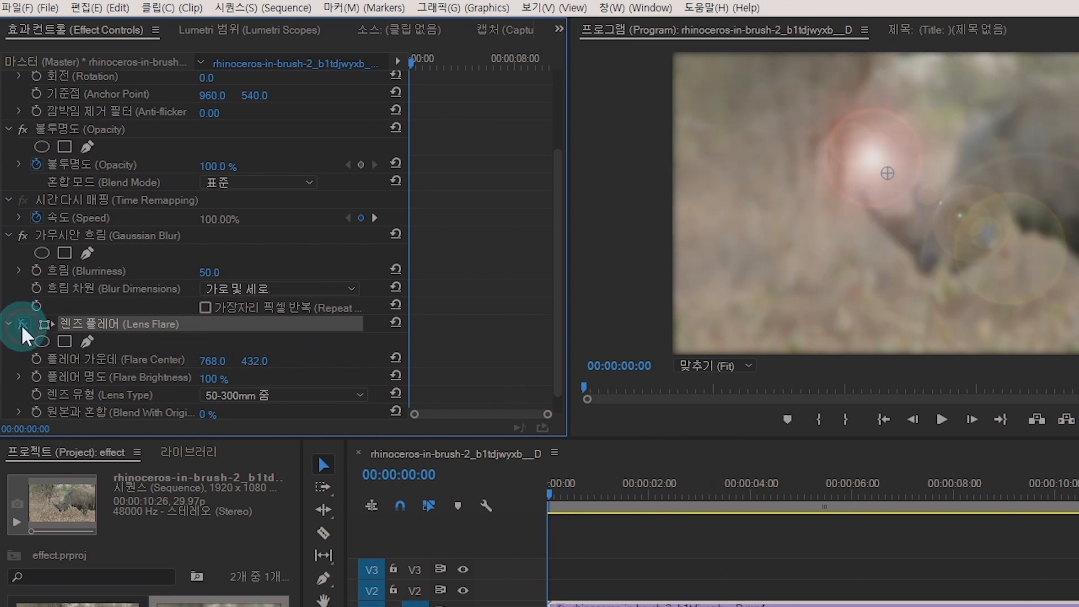
click(25, 332)
click(24, 330)
click(23, 329)
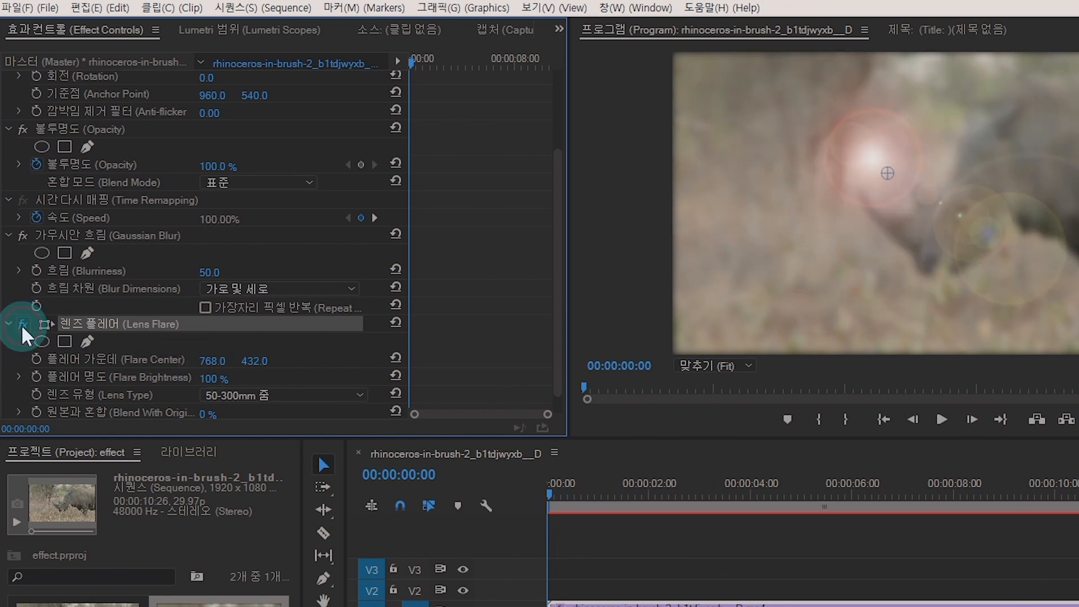
click(23, 329)
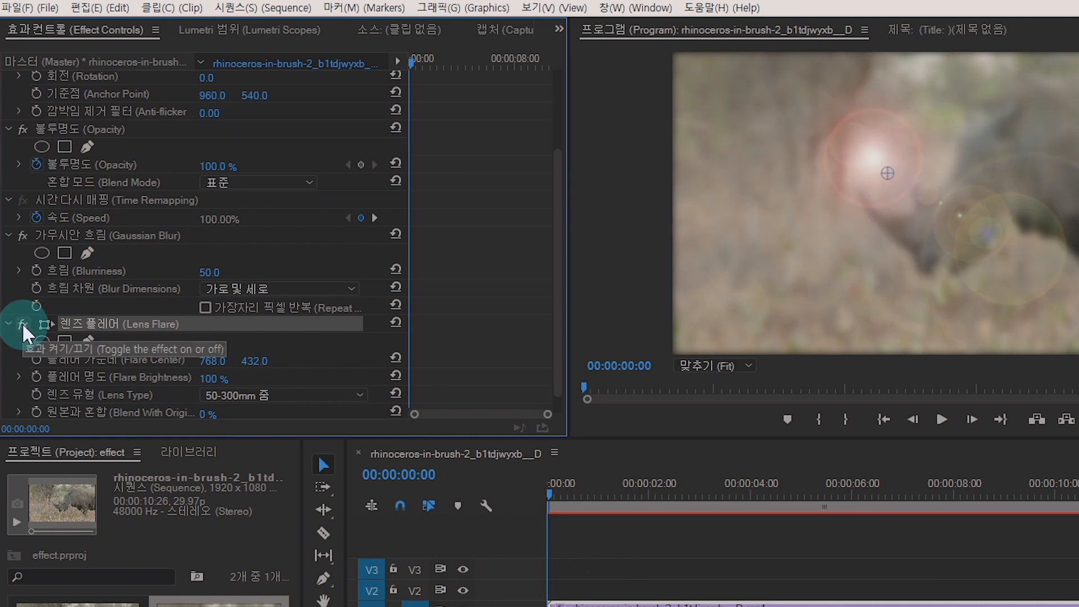
click(24, 327)
click(24, 327)
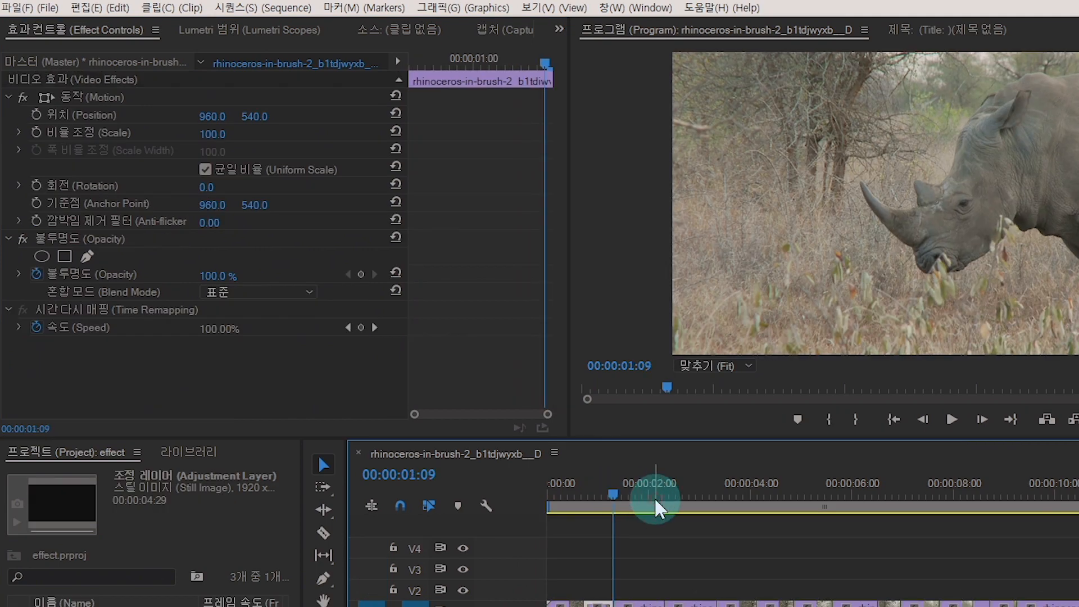
Step: Apply the Generate group's Lens Flare effect to the first of the cut clips on V1
drag(650, 494, 655, 500)
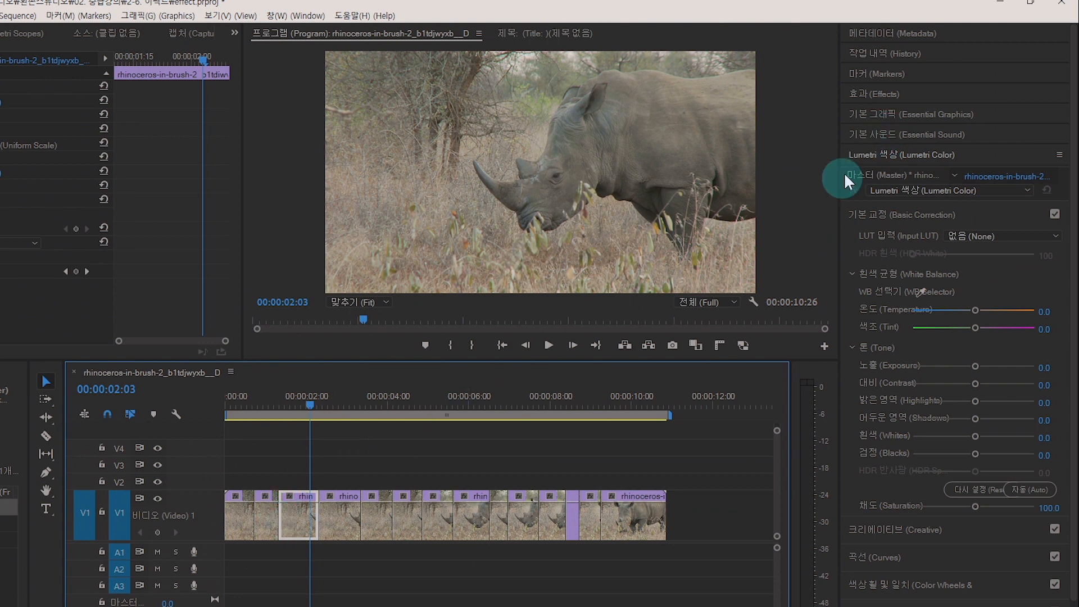
click(868, 96)
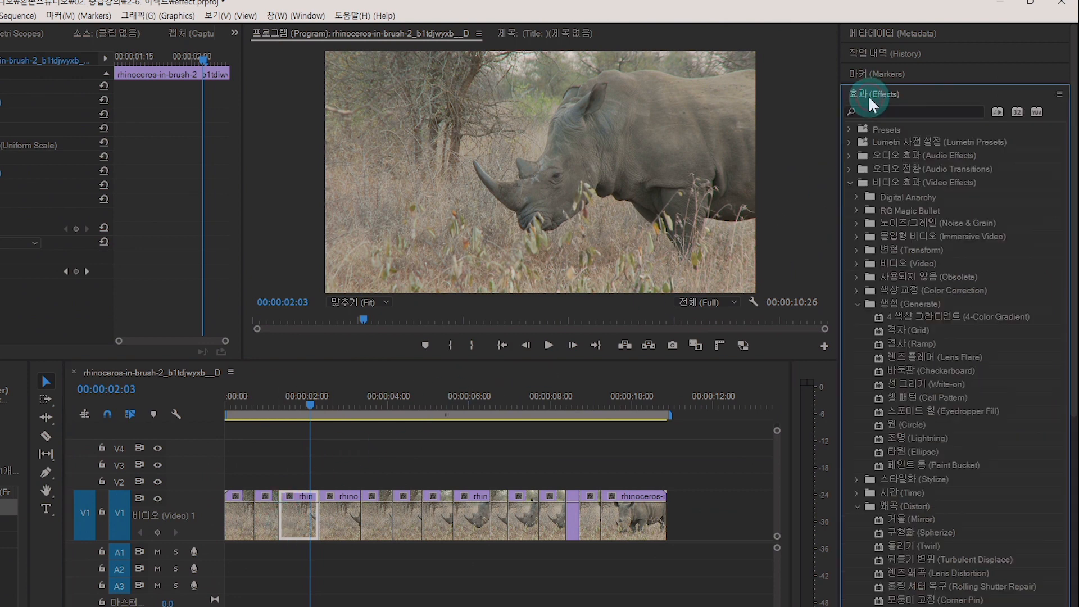
click(921, 354)
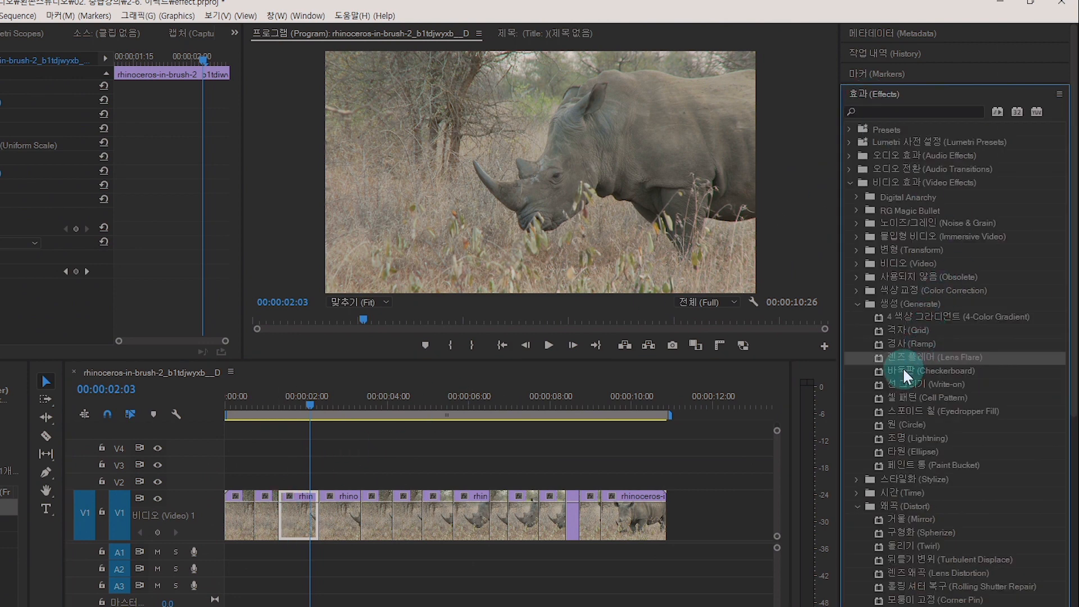
drag(899, 359, 240, 510)
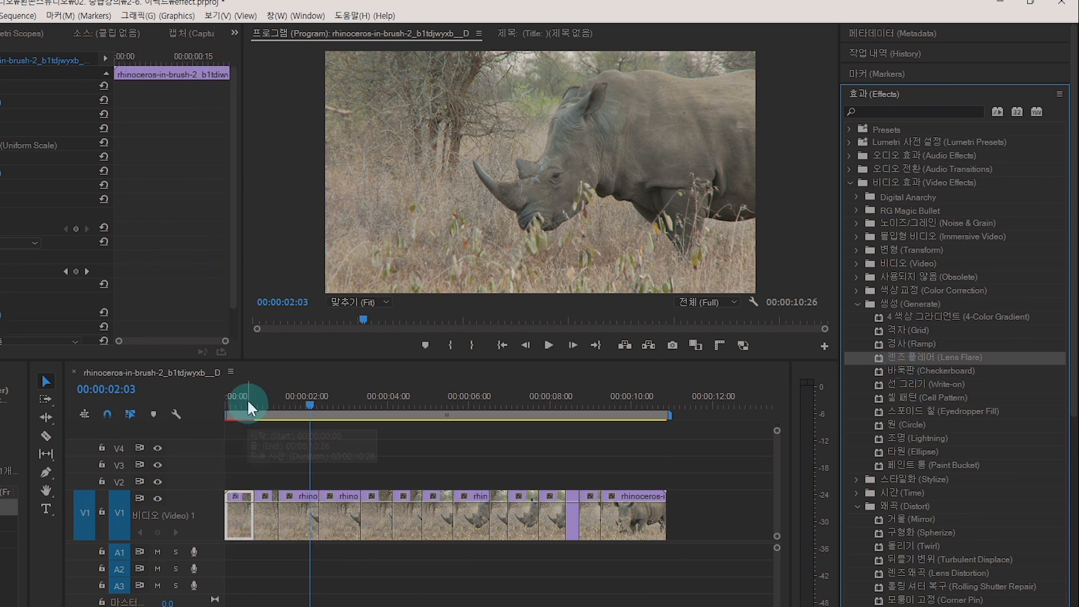
Step: Move the playhead to the start of the sequence to preview the lens flare on the first clip
drag(247, 399, 227, 400)
key(=)
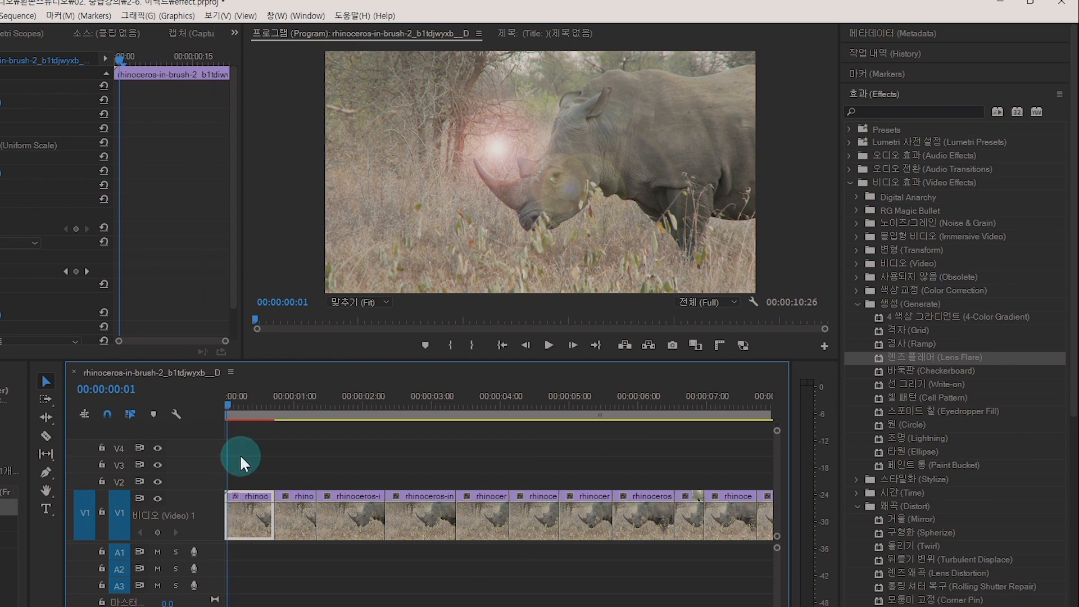
key(minus)
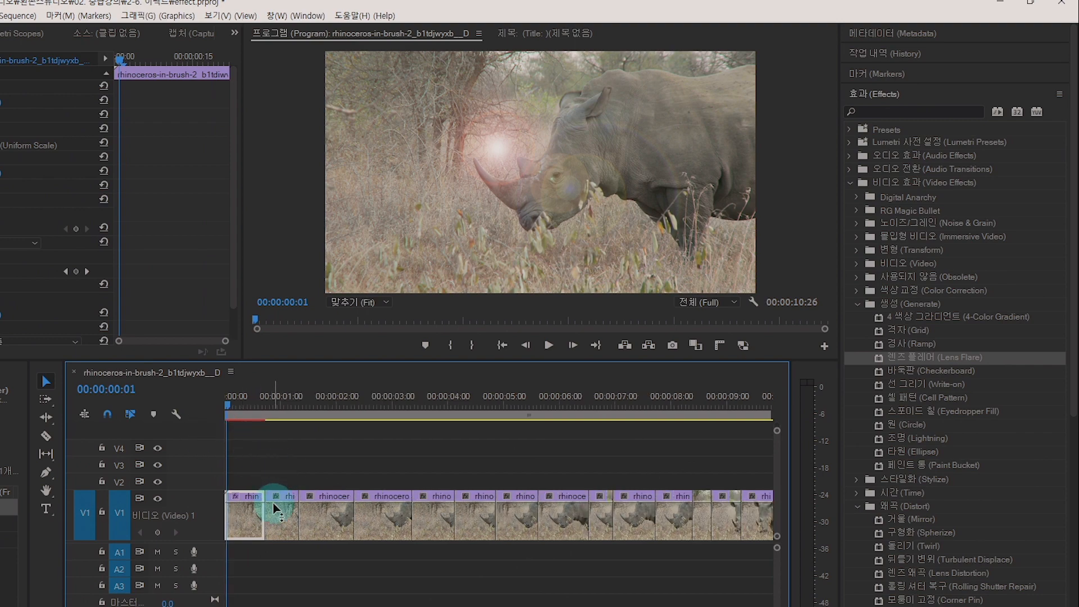
key(equal)
key(equal)
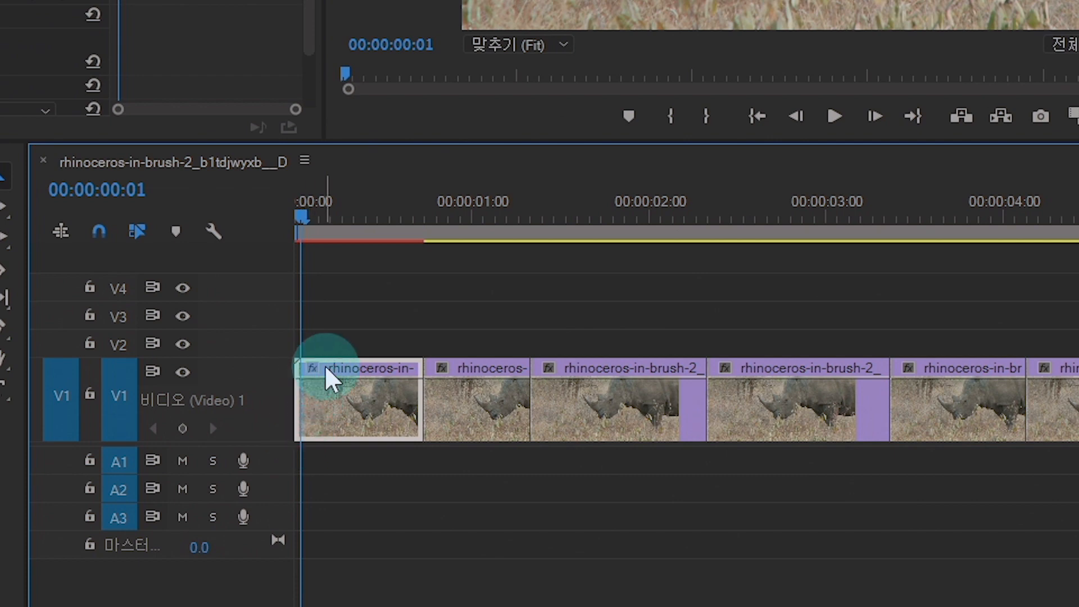
Step: Select the neighbouring cut clips on V1 one after another to check which of them carry effects
click(445, 386)
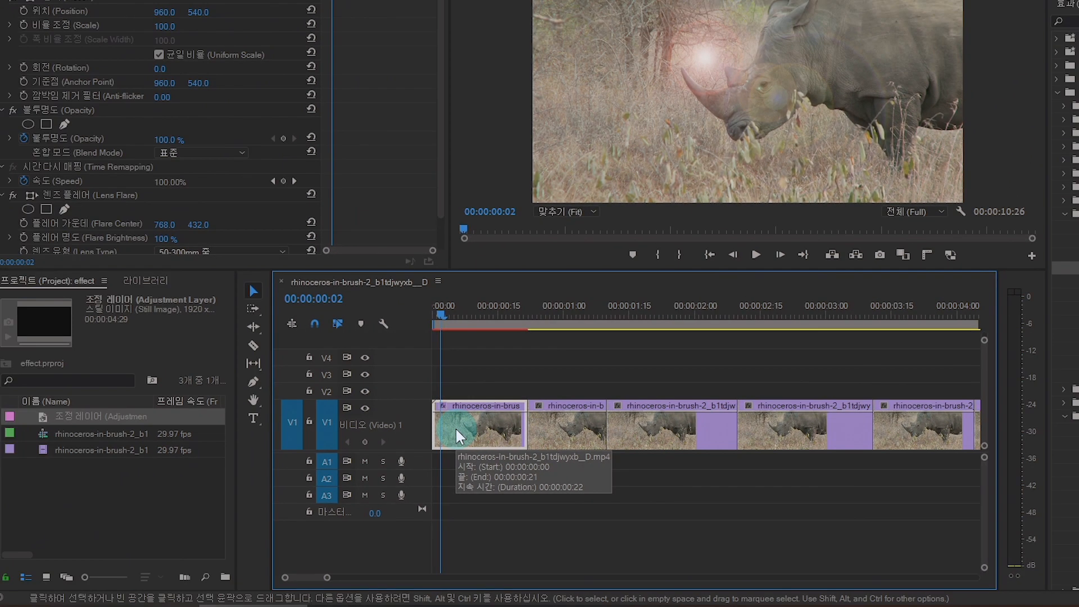
click(512, 400)
click(609, 427)
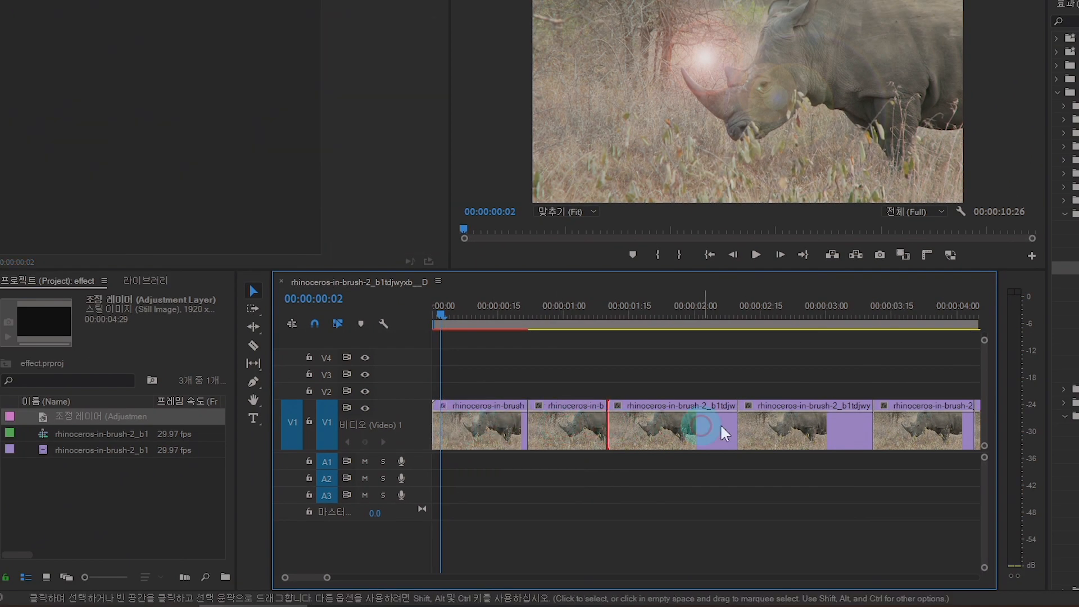
click(787, 429)
click(905, 431)
click(823, 431)
click(685, 430)
click(545, 424)
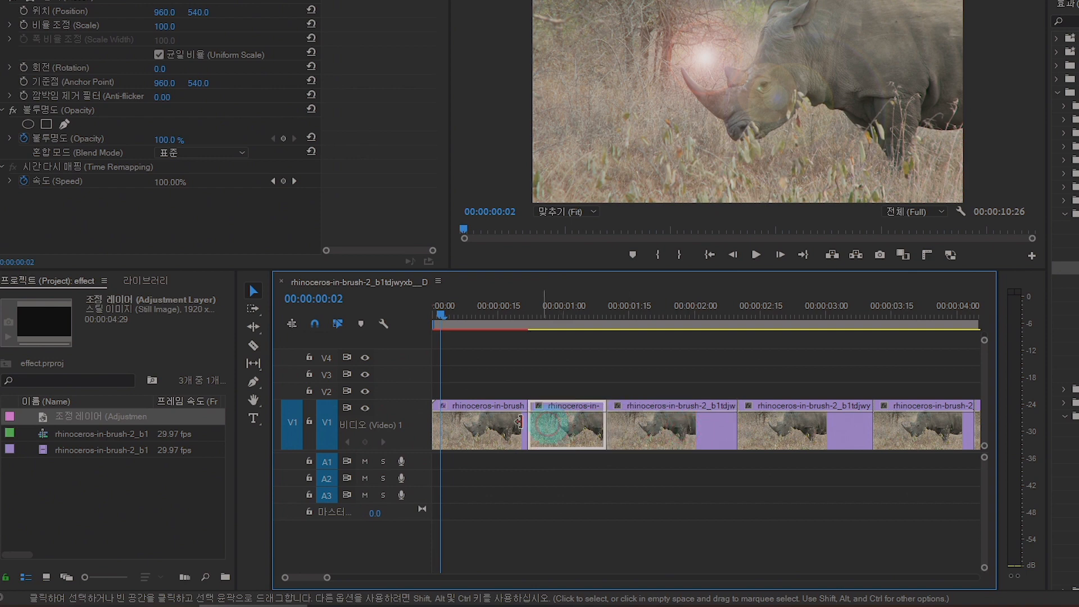
Step: Copy the first clip on V1, which carries the Lens Flare effect
click(455, 421)
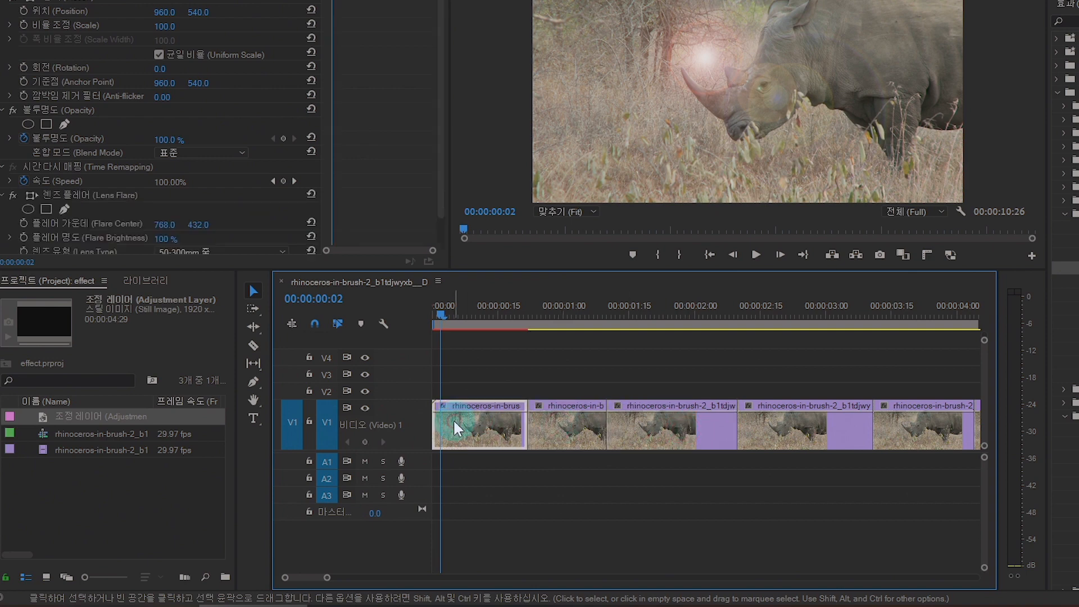
right_click(490, 426)
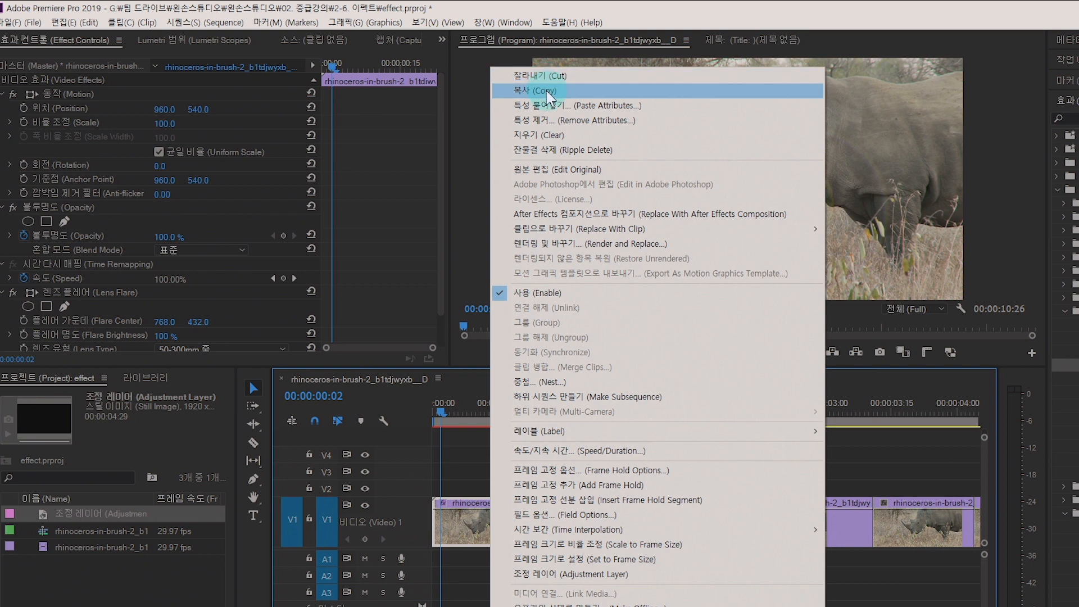
click(546, 90)
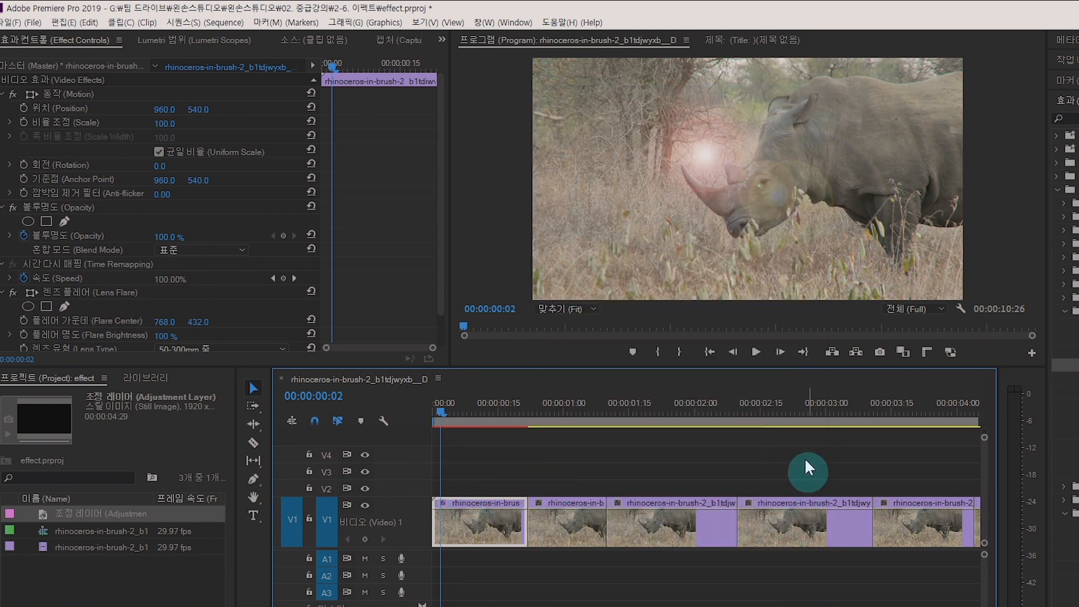
Step: Paste only the Lens Flare effect attributes onto the fourth clip on V1, excluding Motion, and compare it with the first clip
click(783, 415)
click(797, 512)
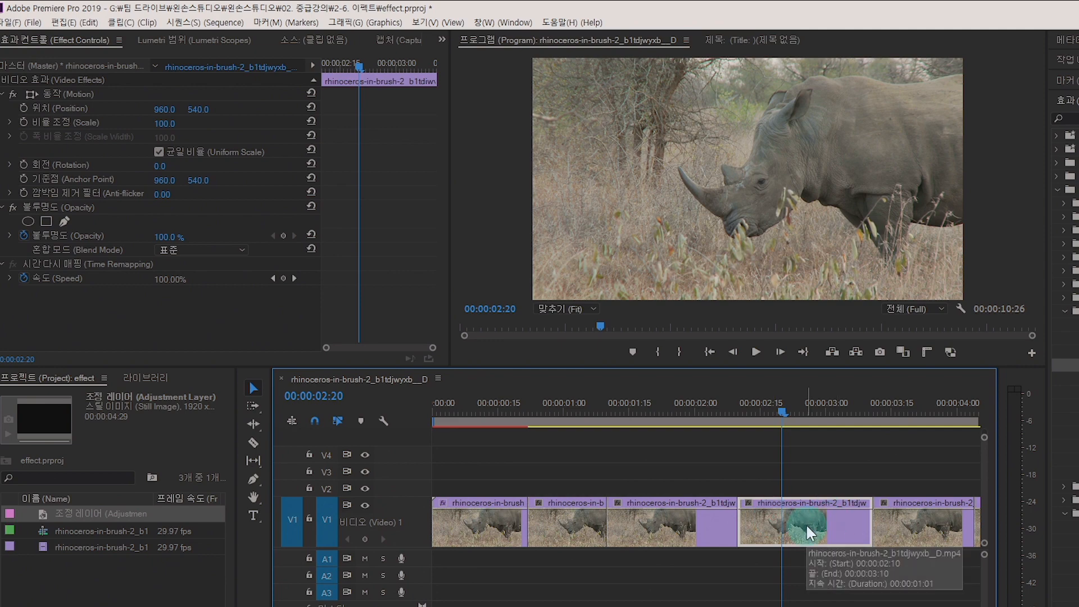
right_click(806, 523)
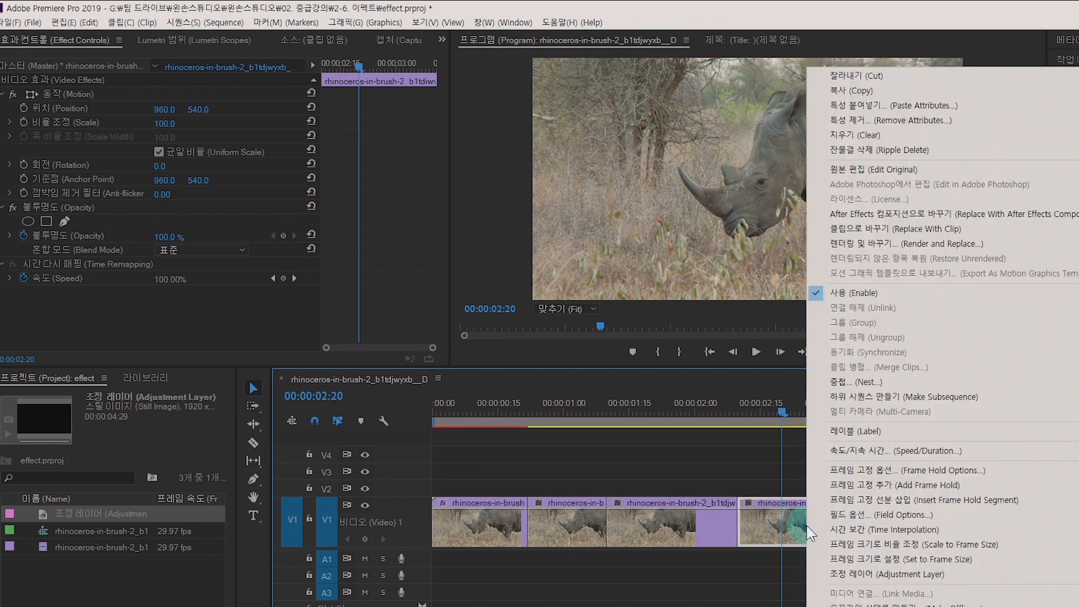
click(875, 106)
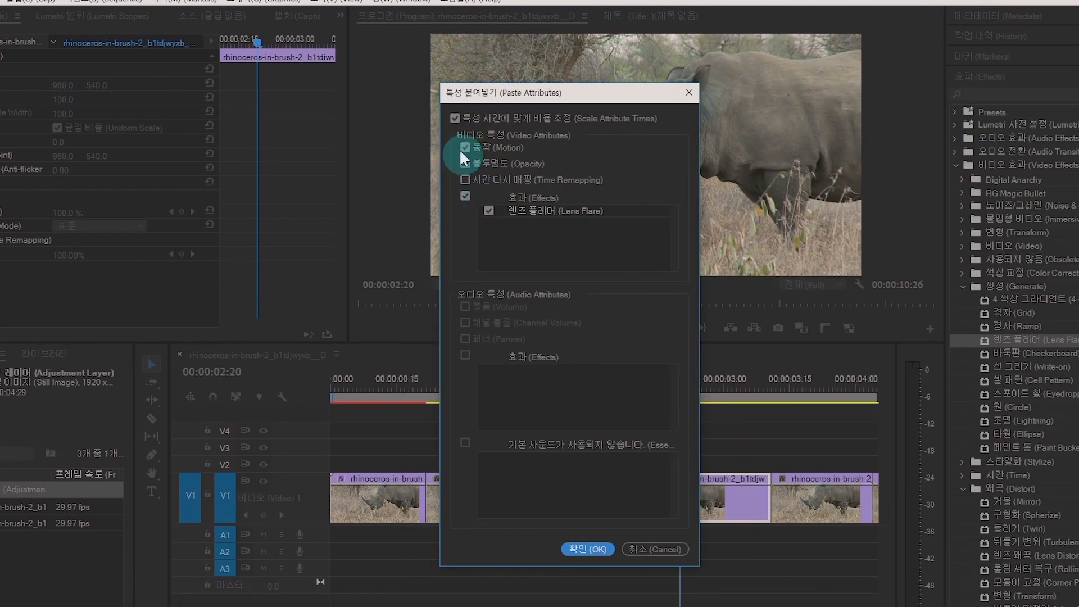
click(465, 147)
click(465, 195)
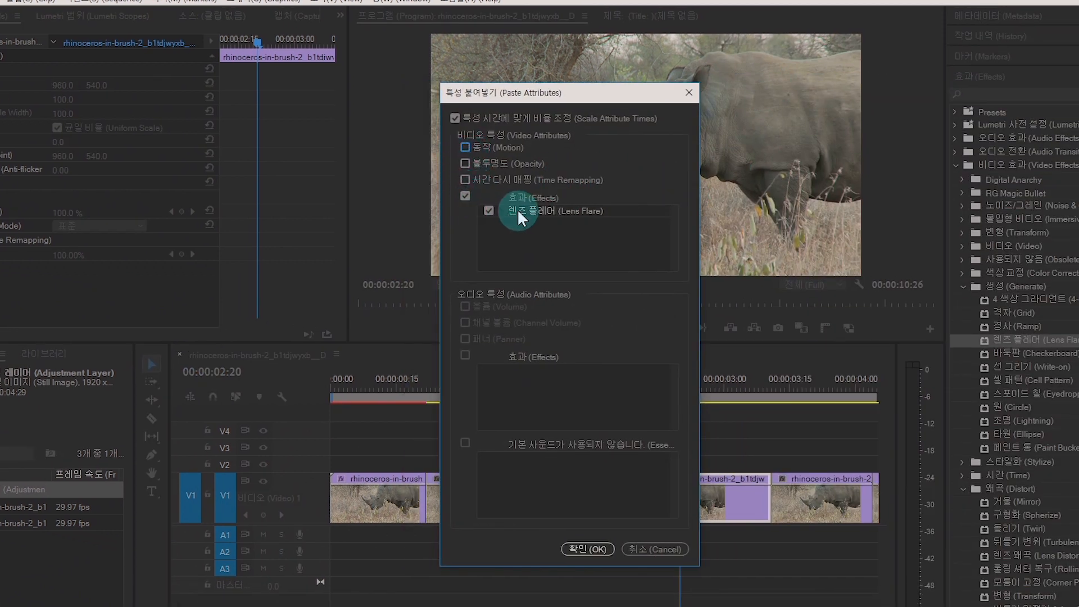
click(490, 211)
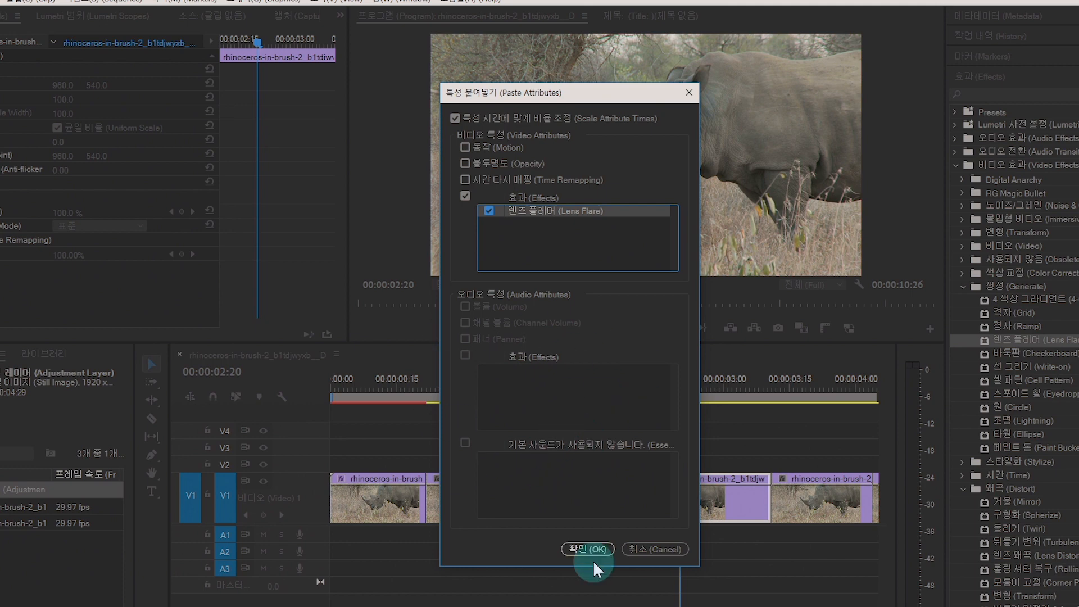
click(586, 547)
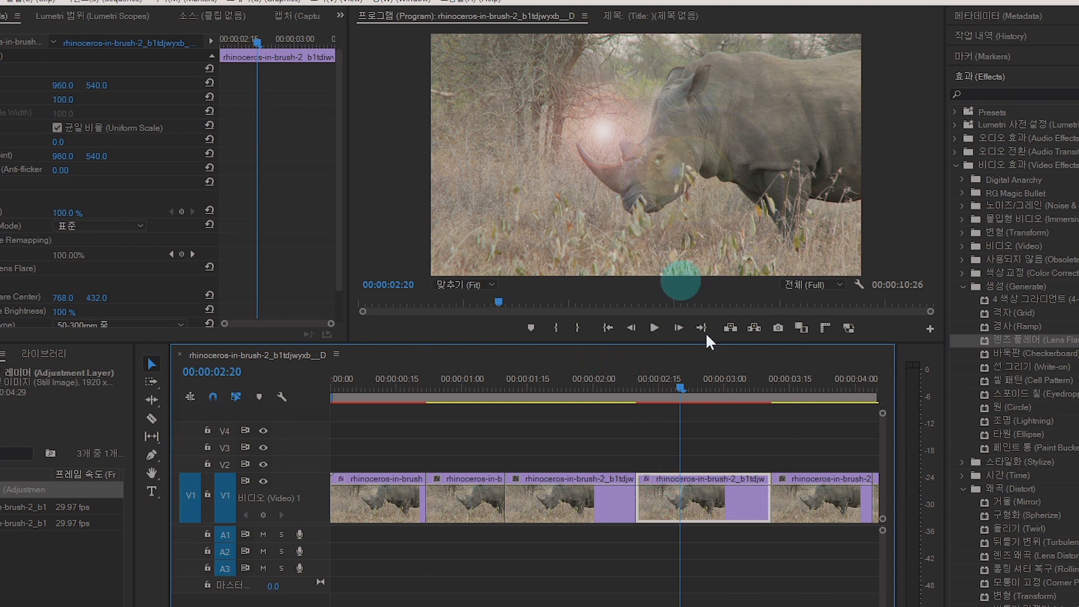
click(379, 500)
click(391, 383)
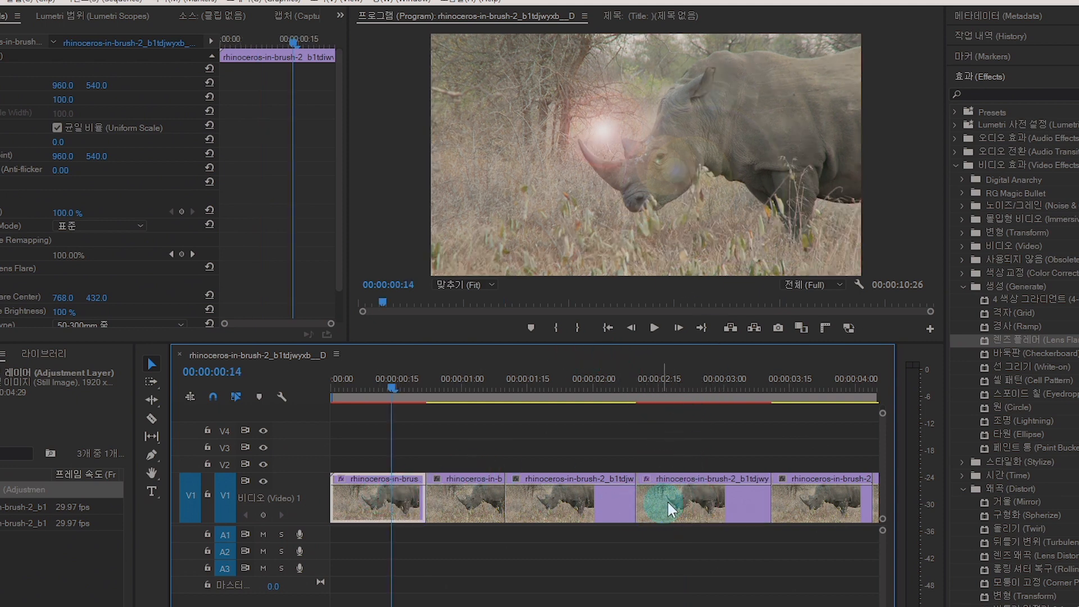
click(699, 504)
Step: Copy the Lens Flare effect itself from the first clip on V1 and paste it onto the third clip
click(366, 382)
click(161, 217)
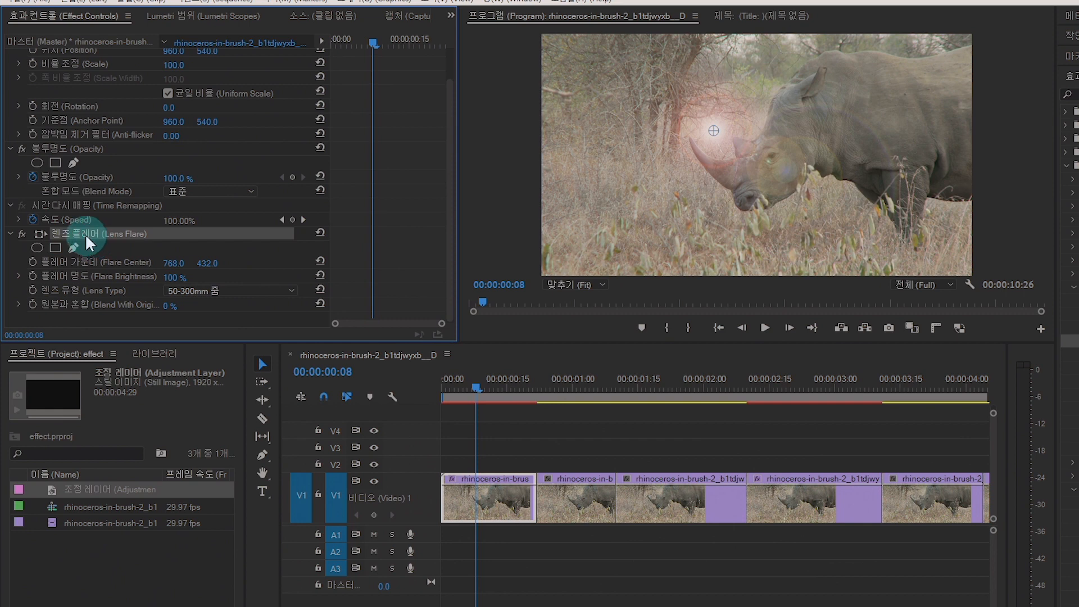
click(673, 388)
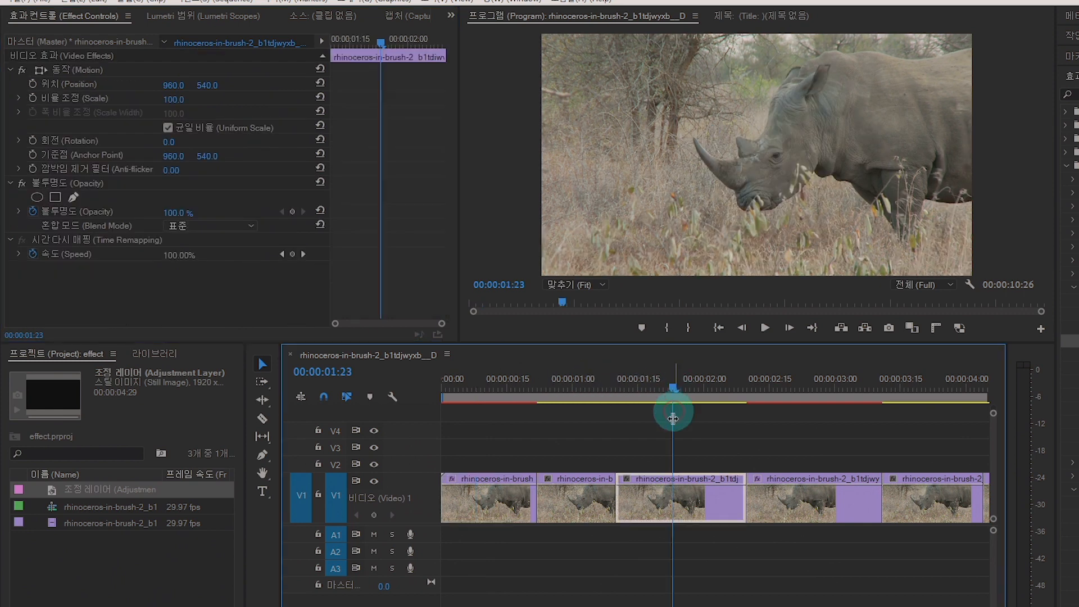
click(938, 487)
click(639, 386)
click(678, 494)
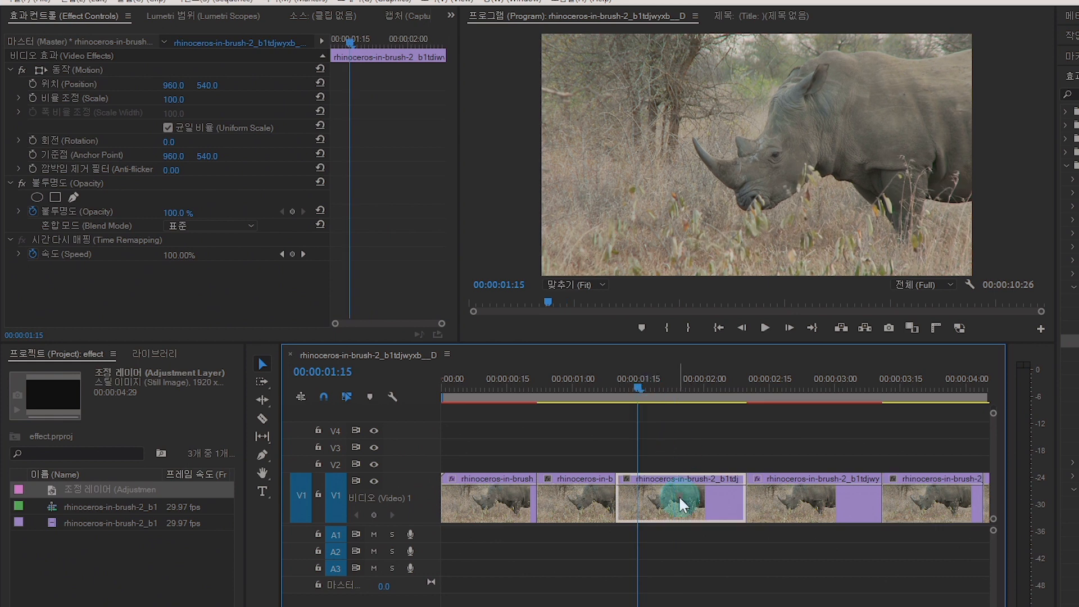
click(696, 460)
click(686, 496)
drag(687, 492, 687, 492)
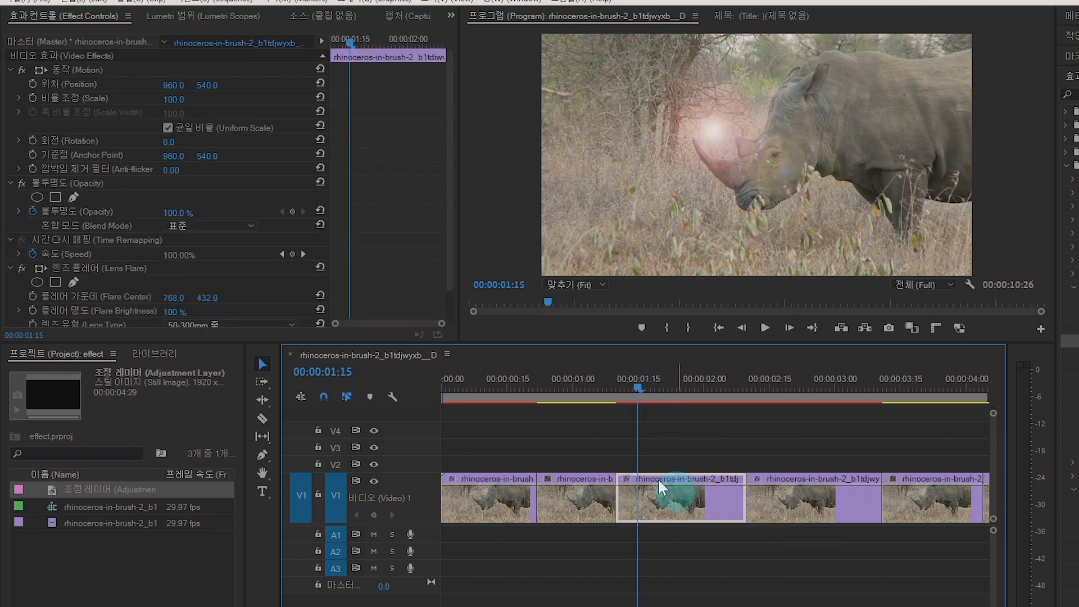
Step: Delete the Lens Flare and Gaussian Blur effects from the uncut clip on V1
click(83, 270)
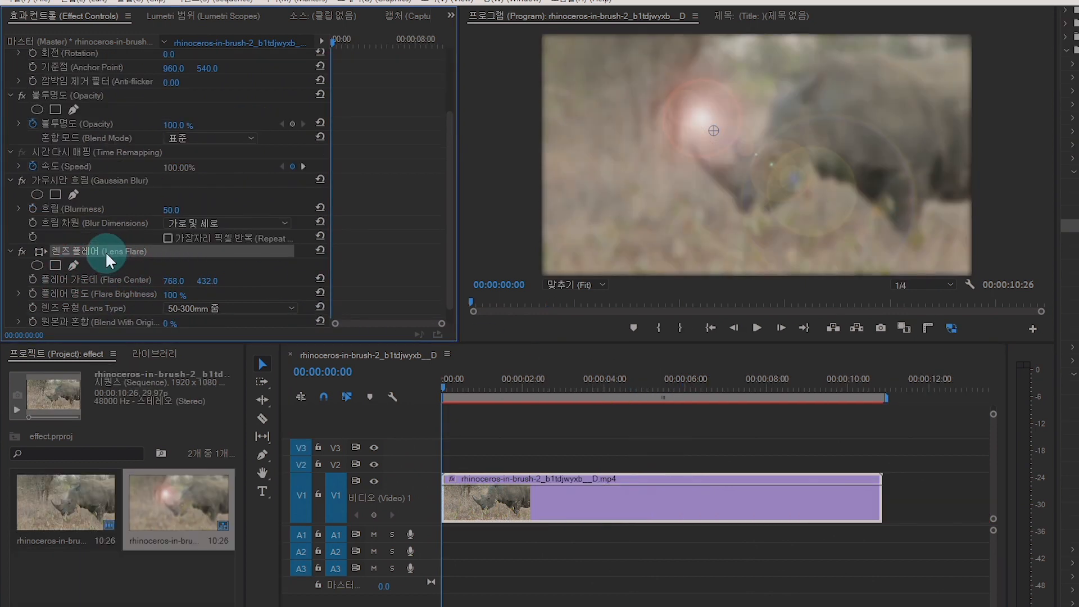
key(Delete)
click(97, 180)
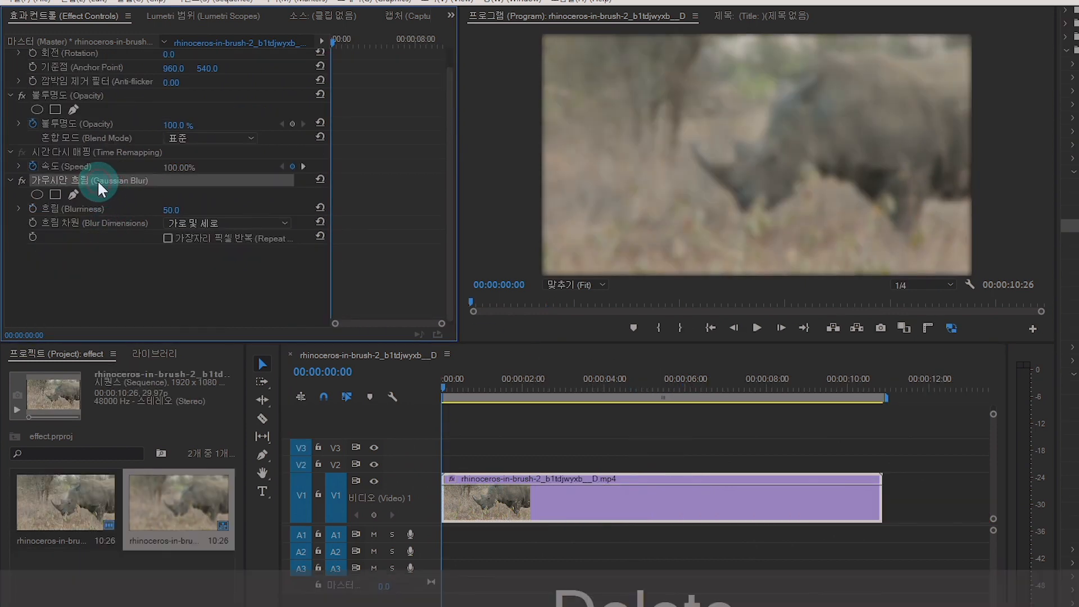
key(Delete)
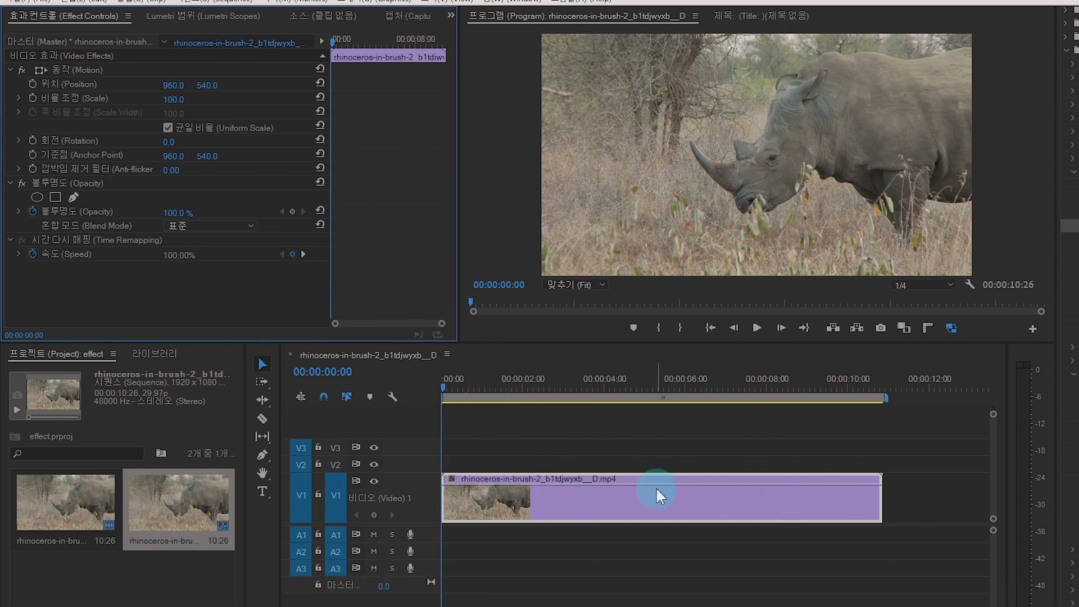
Step: Cut the clip on V1 into fourteen pieces along its whole length with the Razor tool and clear the selection
key(c)
click(472, 494)
click(494, 497)
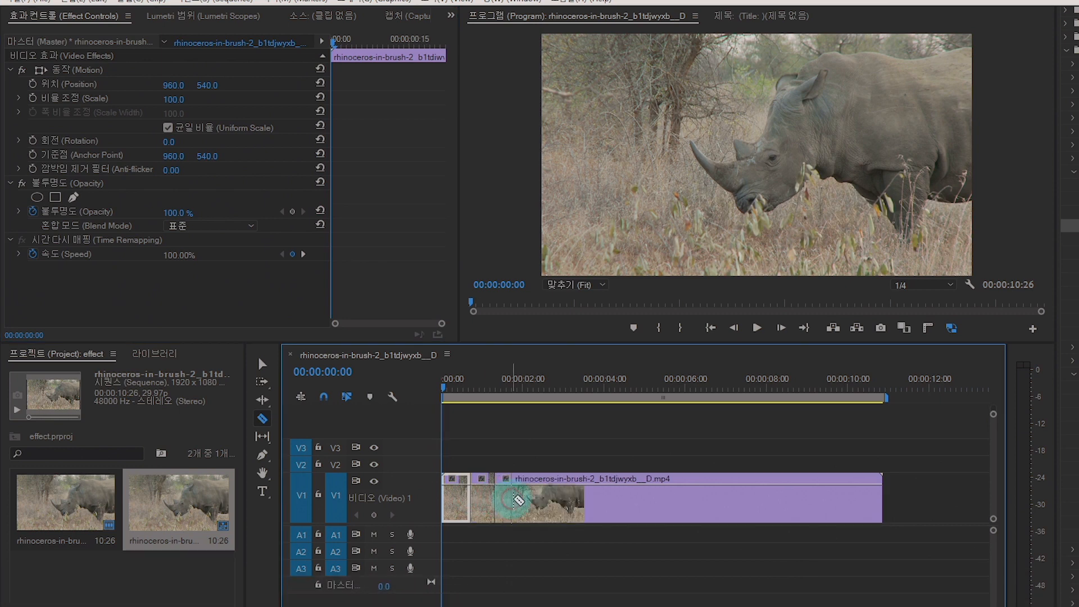
click(536, 497)
click(577, 497)
click(608, 497)
click(639, 497)
click(670, 497)
click(706, 498)
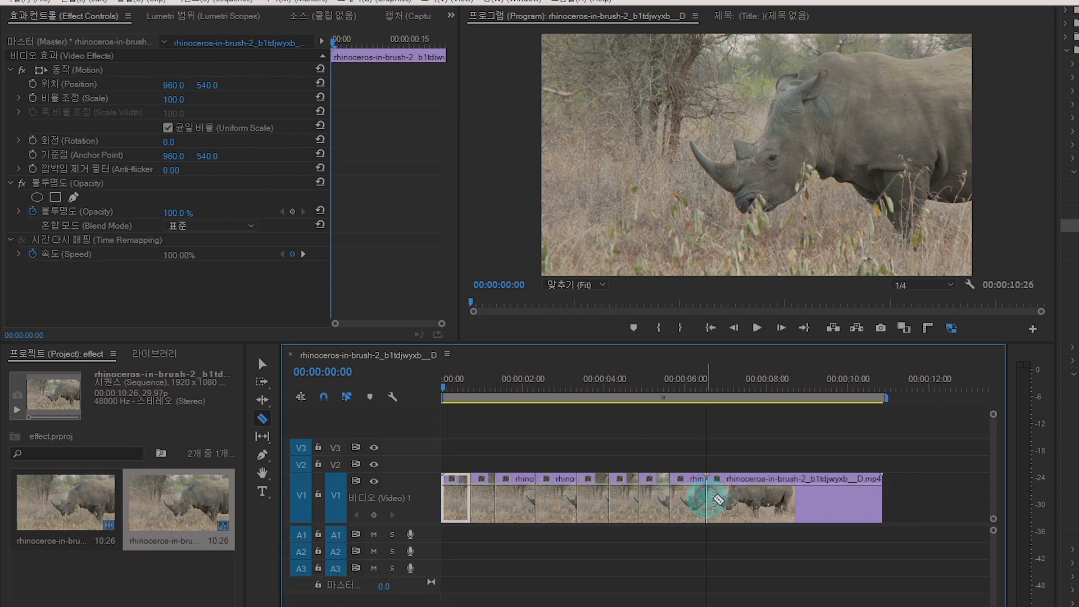
click(724, 497)
click(755, 497)
click(782, 498)
click(797, 497)
click(819, 500)
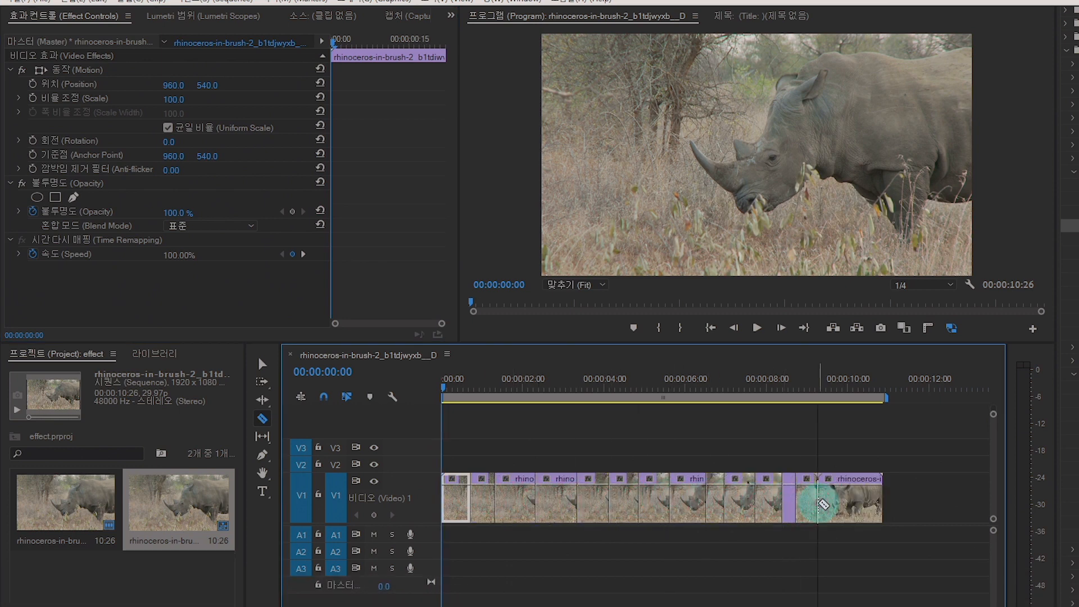
key(v)
click(816, 444)
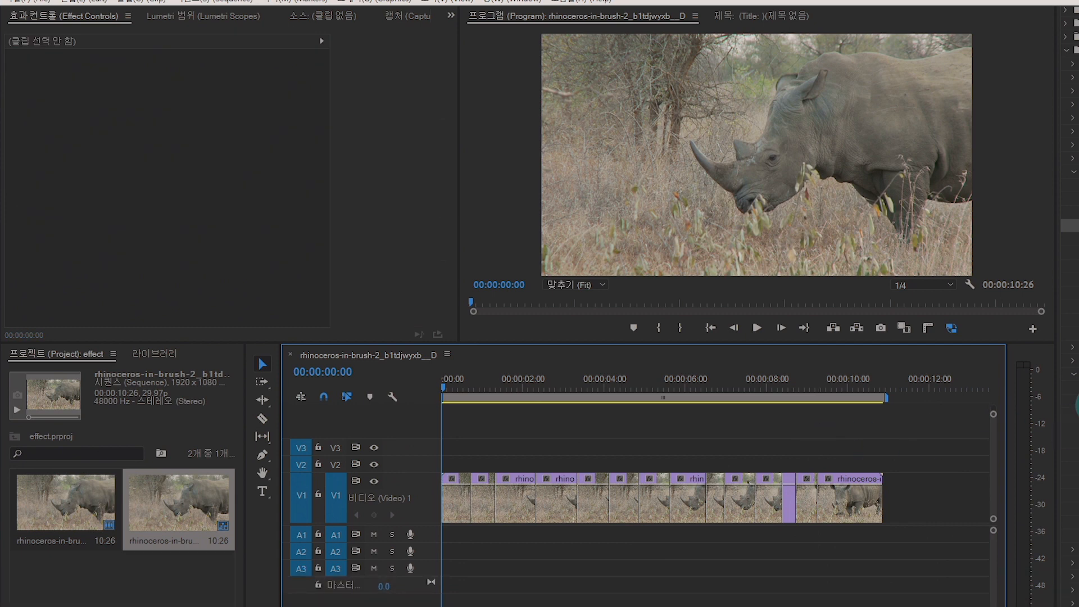
Step: Select all the cut clips on V1 and apply the Generate group's Lens Flare effect to them at once
scroll(958, 399, down, 5)
scroll(959, 399, up, 4)
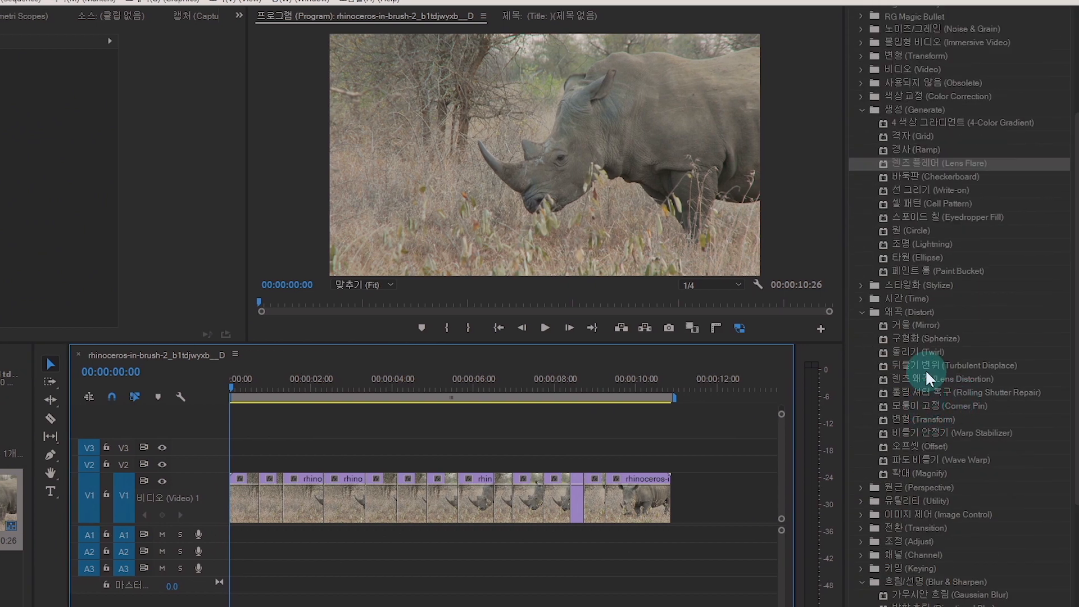
scroll(928, 378, up, 4)
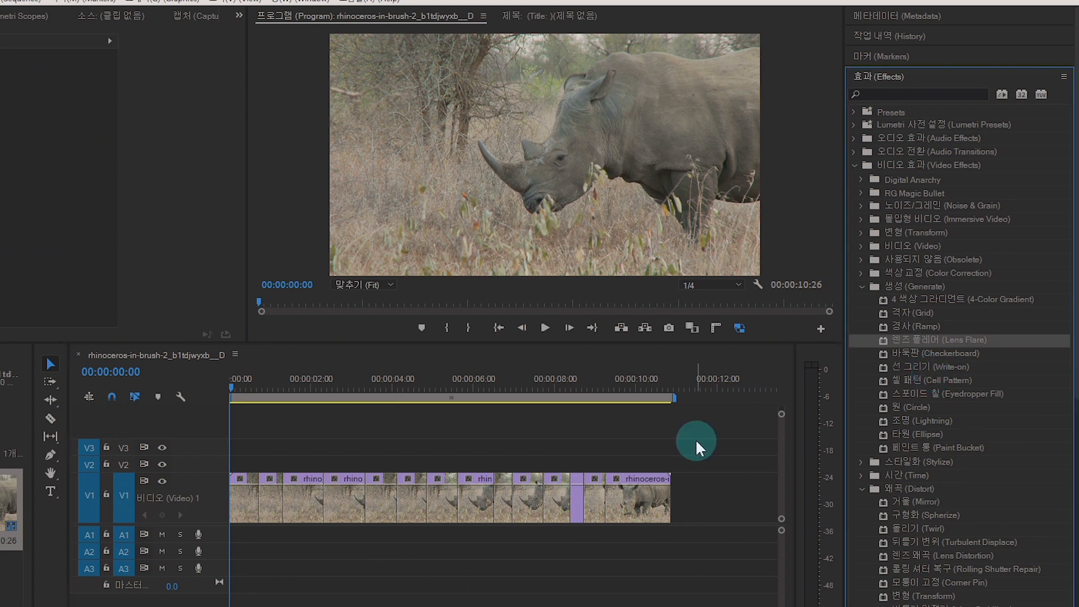
drag(725, 428, 204, 510)
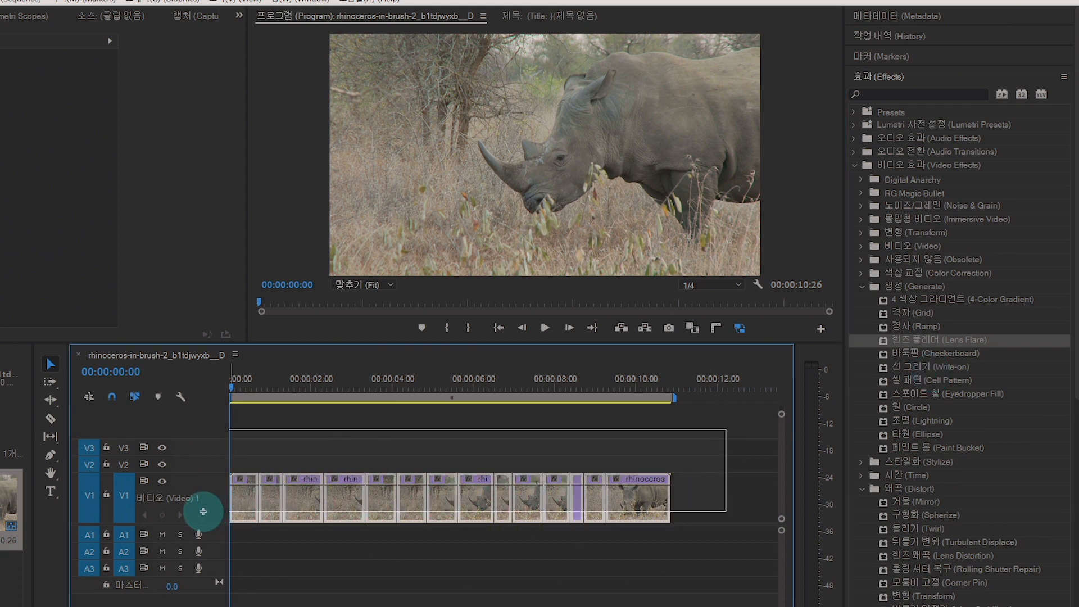
drag(887, 340, 576, 497)
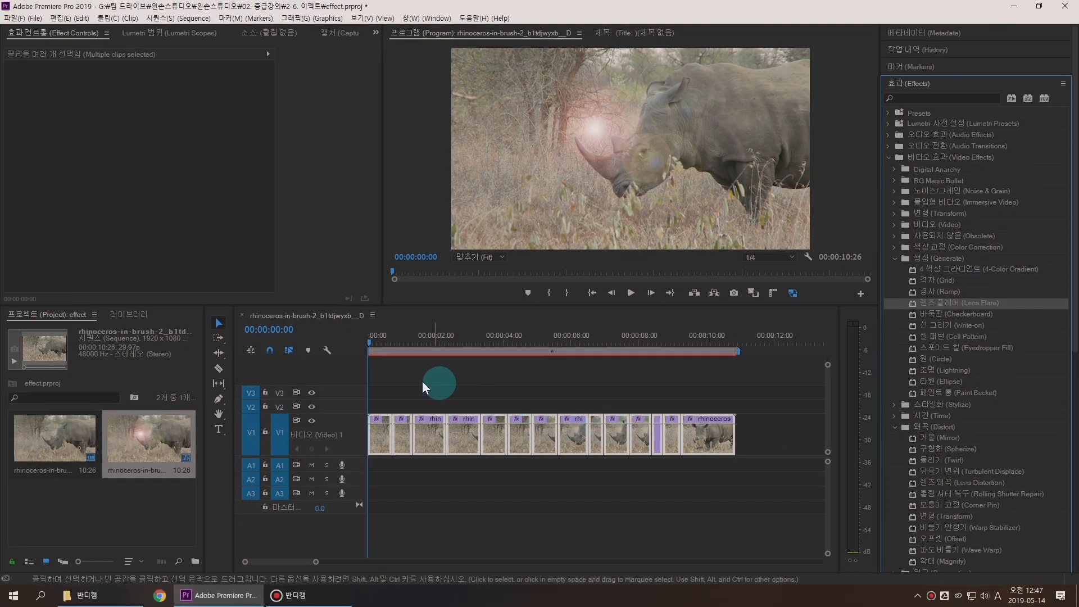
Step: Check the Lens Flare settings on the first clip and on several other cut clips along V1
click(398, 371)
click(384, 343)
mouse_move(386, 342)
mouse_down()
mouse_move(443, 344)
mouse_move(383, 341)
mouse_up()
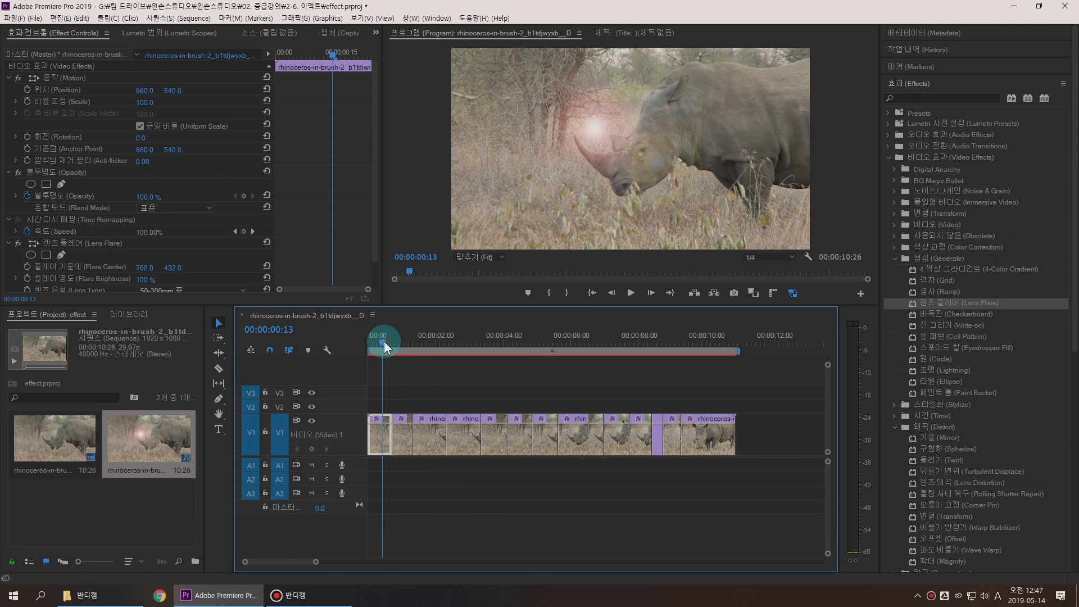
scroll(236, 292, down, 2)
click(236, 294)
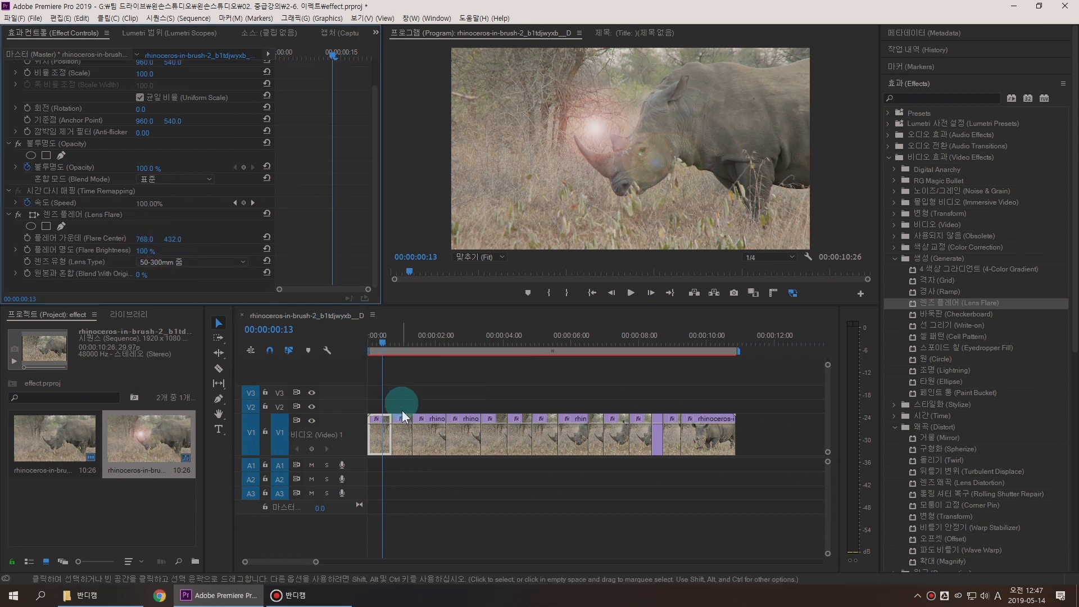
click(432, 433)
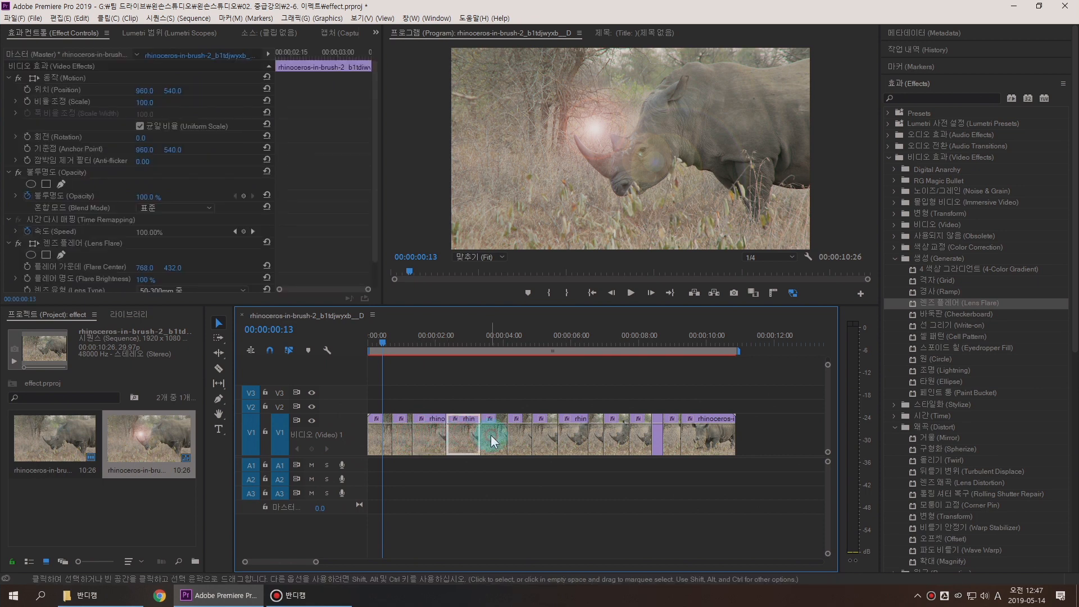
click(515, 436)
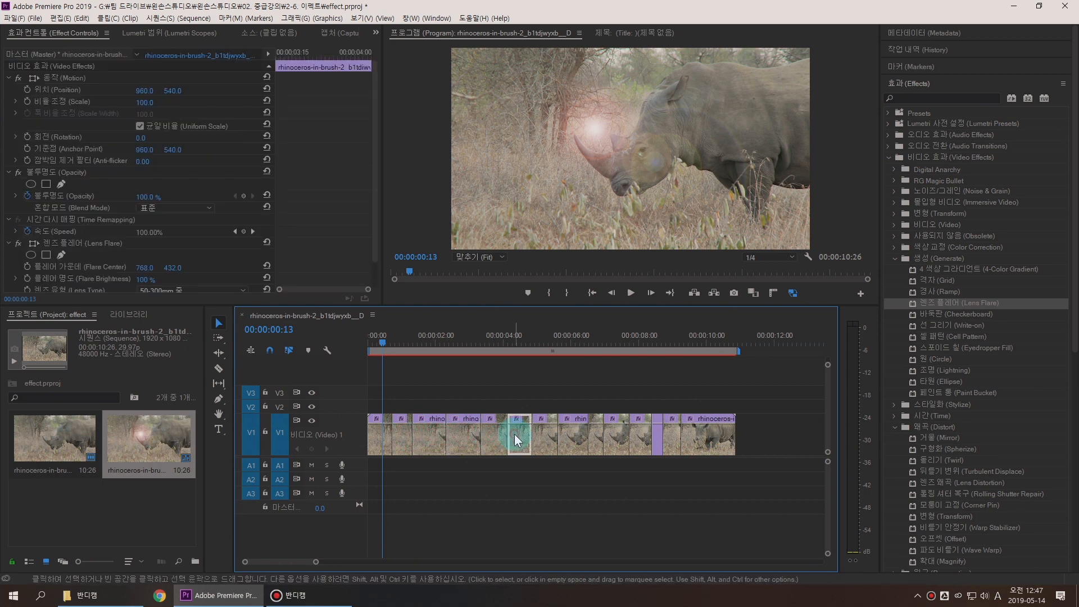
Step: Set the first clip's horizontal Flare Center to 1432 and scrub the sequence to compare it with the other clips
click(375, 346)
click(382, 436)
scroll(216, 251, down, 2)
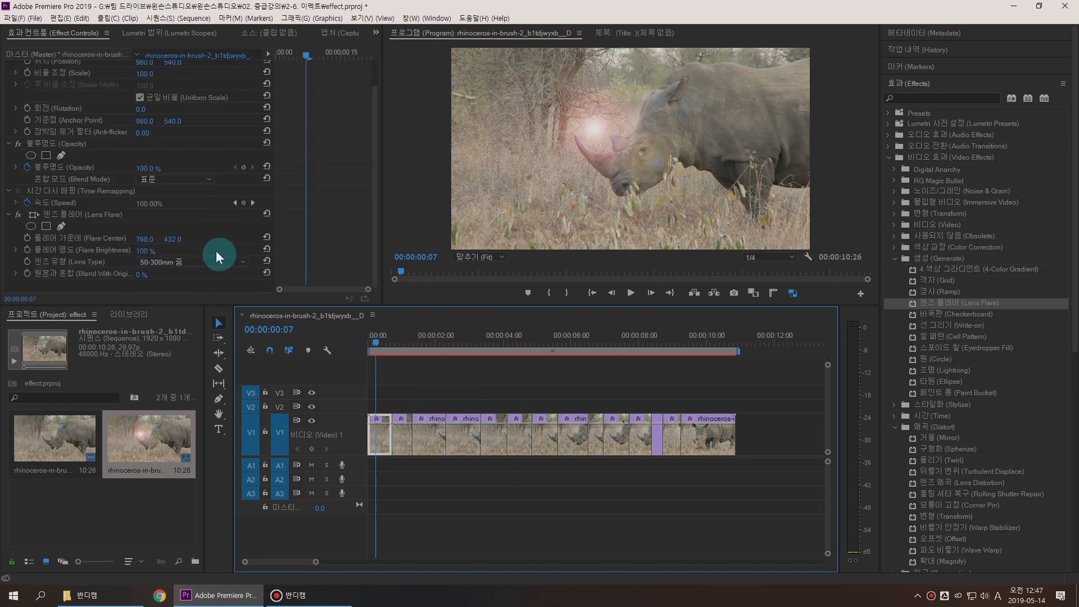
drag(150, 237, 531, 260)
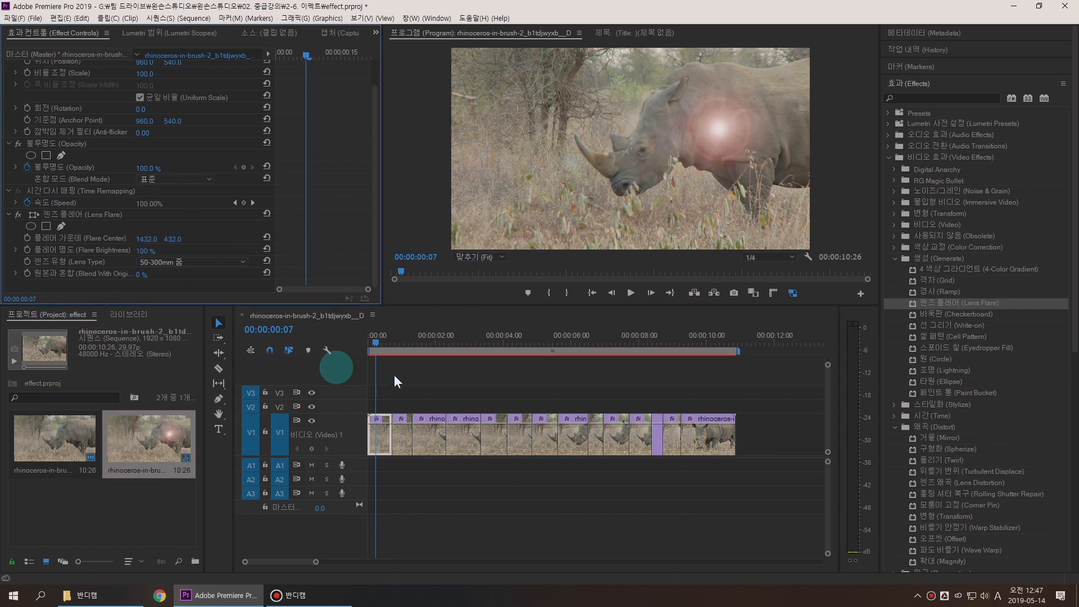
click(378, 440)
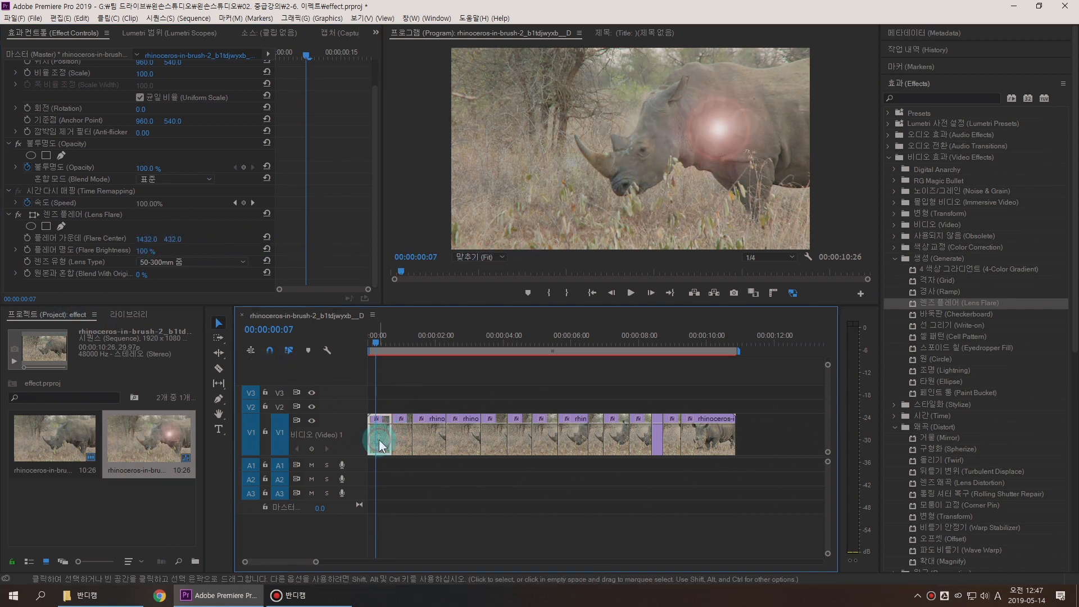
drag(398, 340, 535, 336)
click(385, 339)
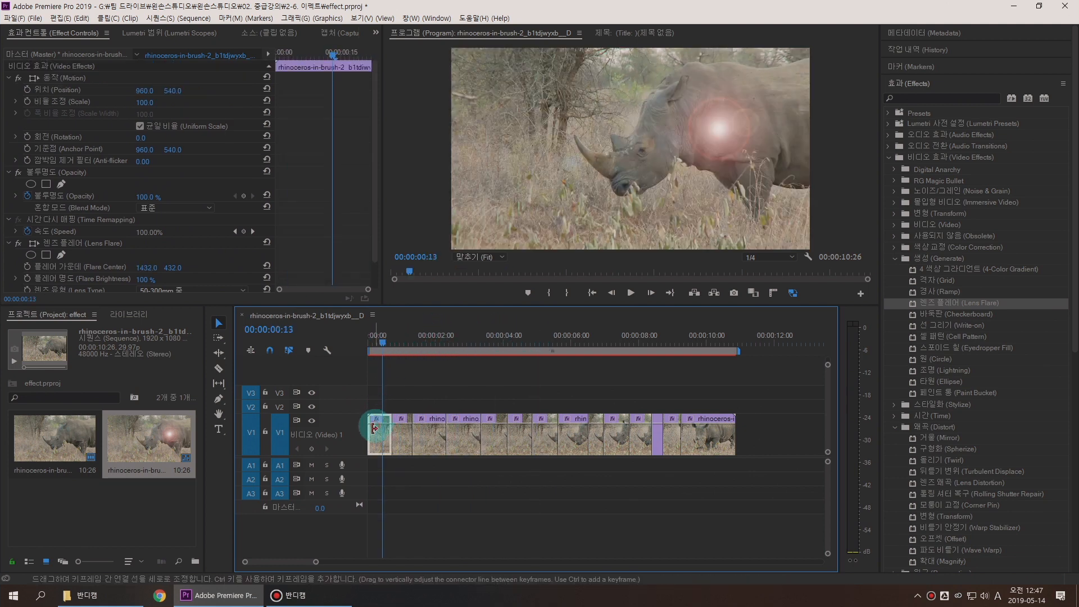
Step: Set the second clip's horizontal Flare Center to 1432 and preview the flare on that clip
click(401, 438)
click(147, 267)
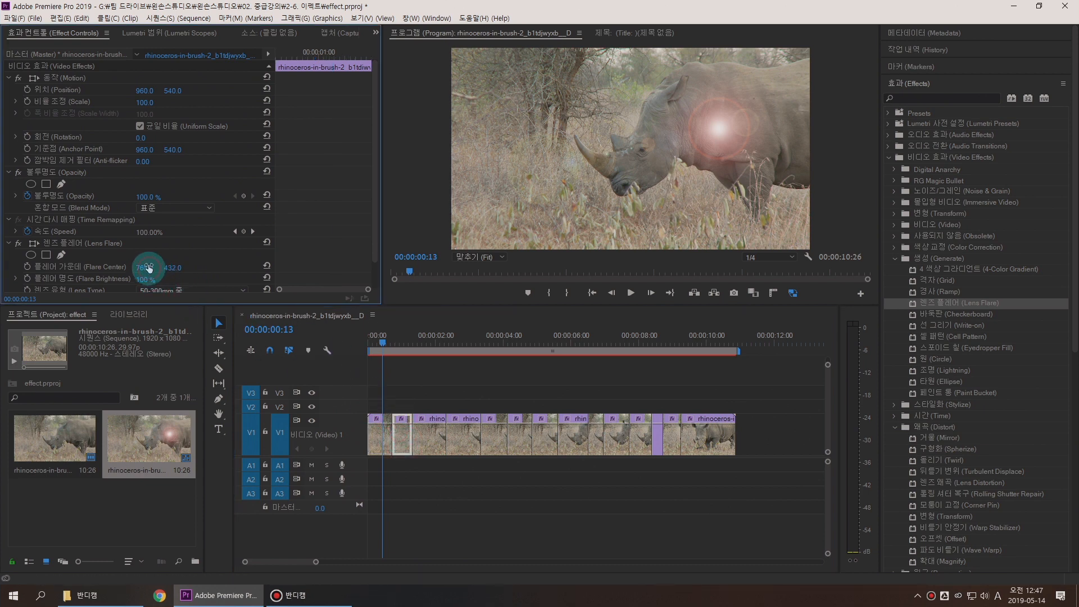
text(1432)
key(Return)
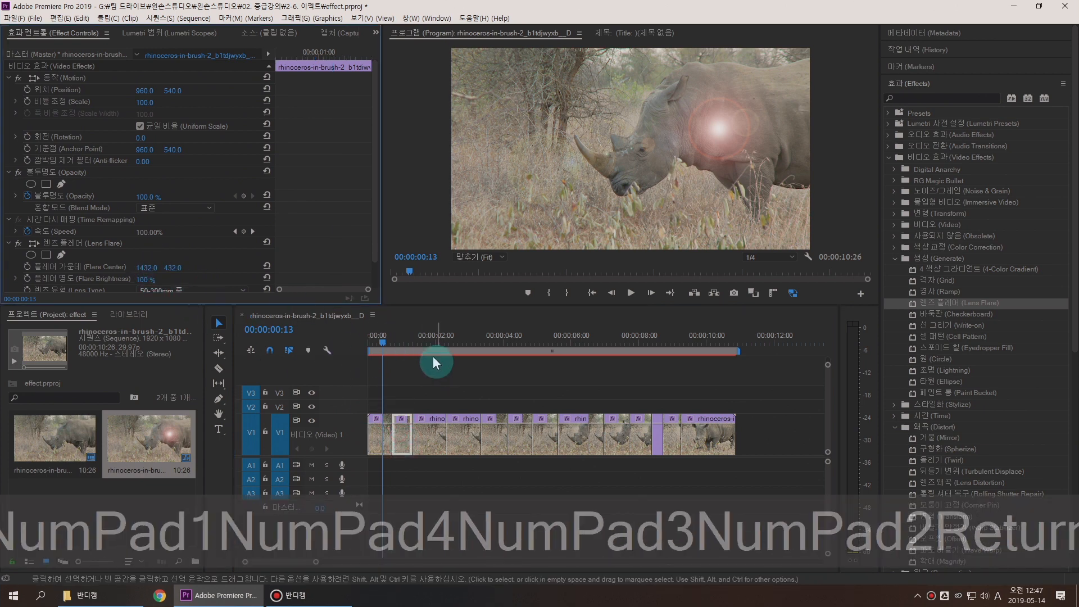
click(400, 342)
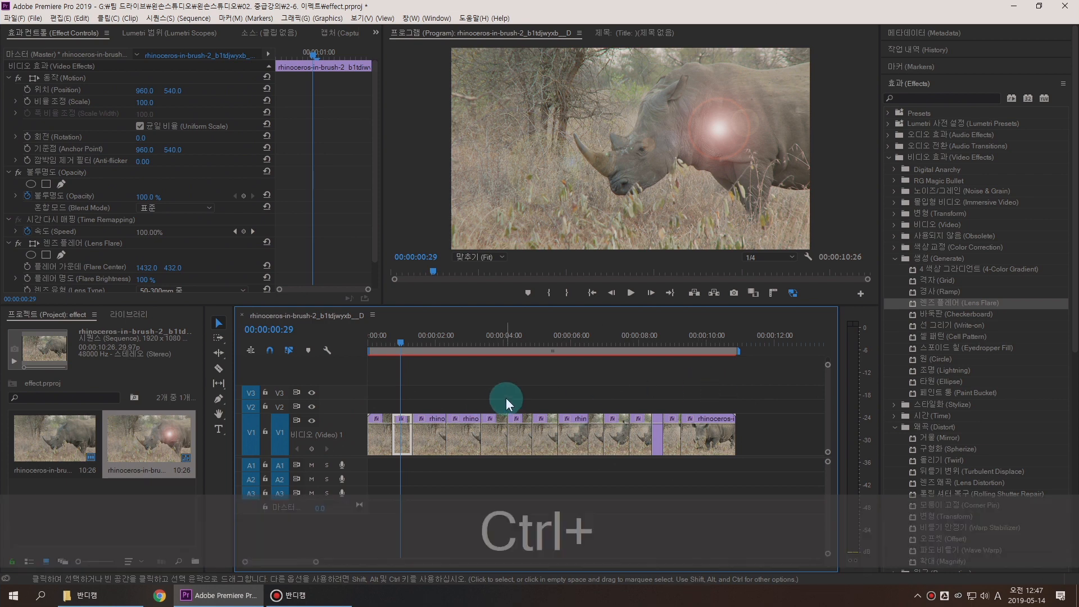
Step: Undo the Lens Flare edits on the cut clips on V1 and switch the project items to list view
key(ctrl+z)
key(ctrl+z)
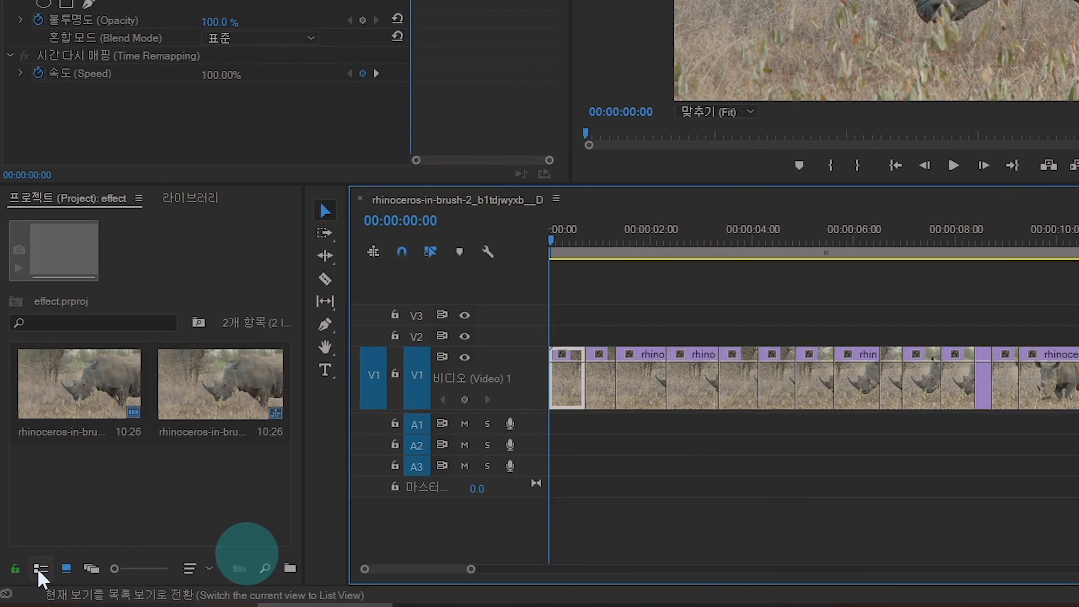
click(42, 564)
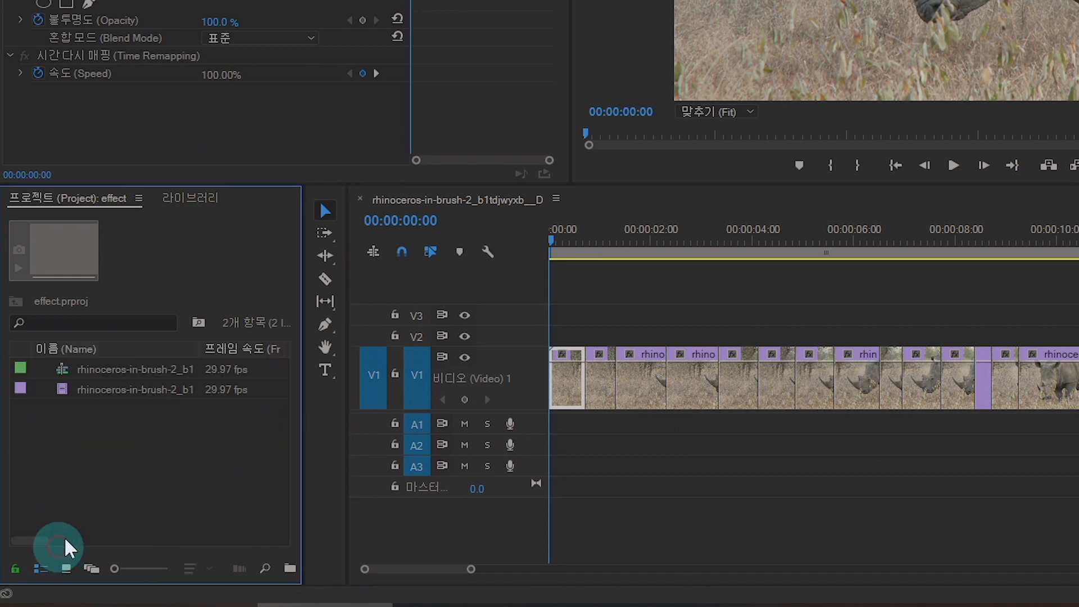
Step: Create a 1920 x 1080 adjustment layer at 29.97 fps and place it on V2 at the start of the sequence
right_click(171, 459)
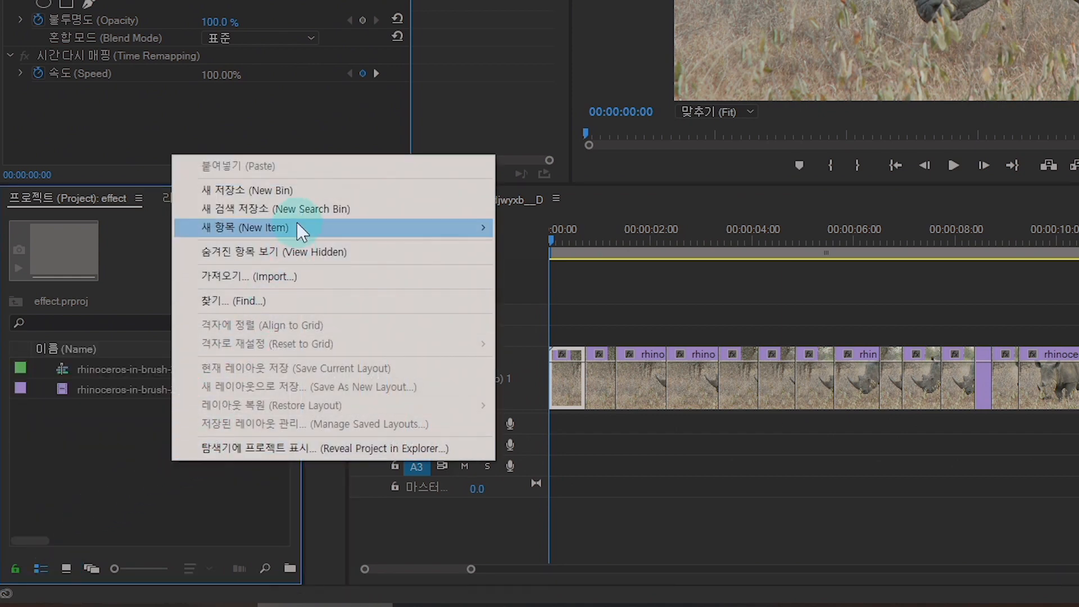
mouse_move(296, 226)
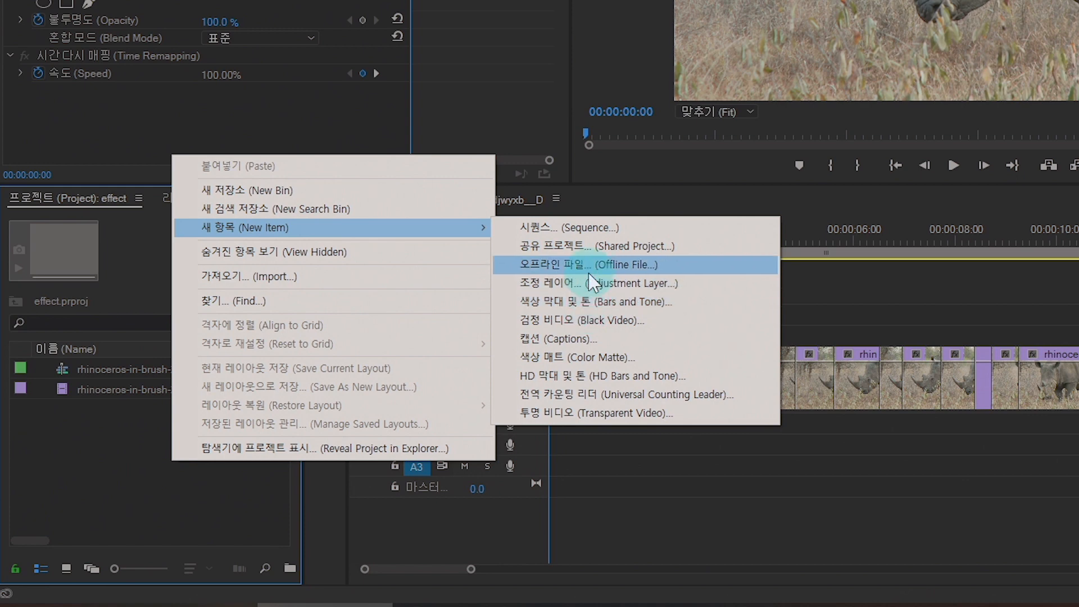
click(581, 287)
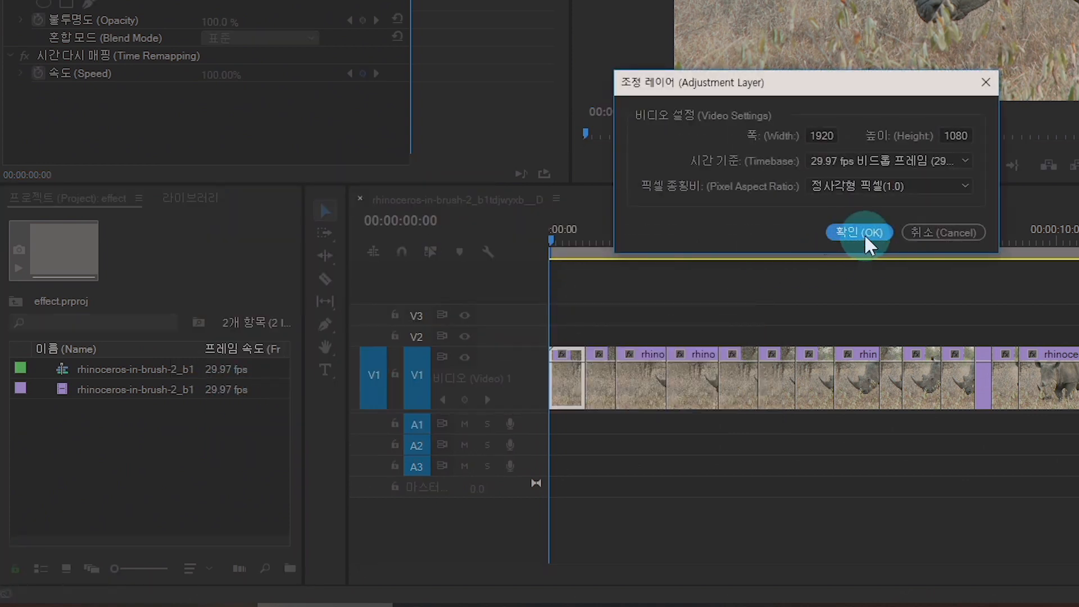
click(795, 236)
drag(135, 368, 492, 300)
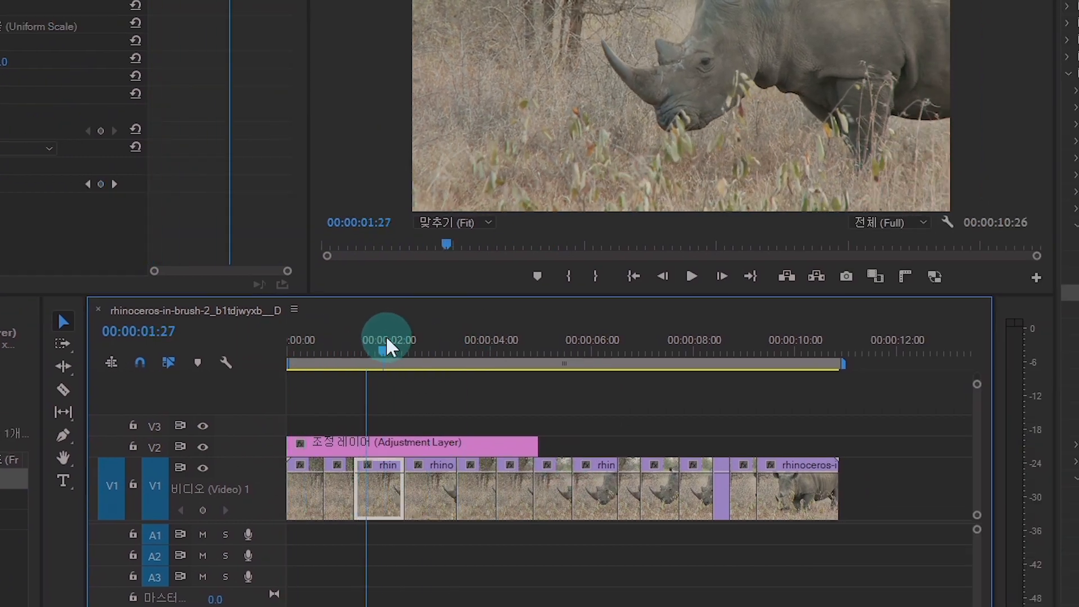
Step: Extend the V2 adjustment layer to the end of the eighth clip on V1
click(365, 448)
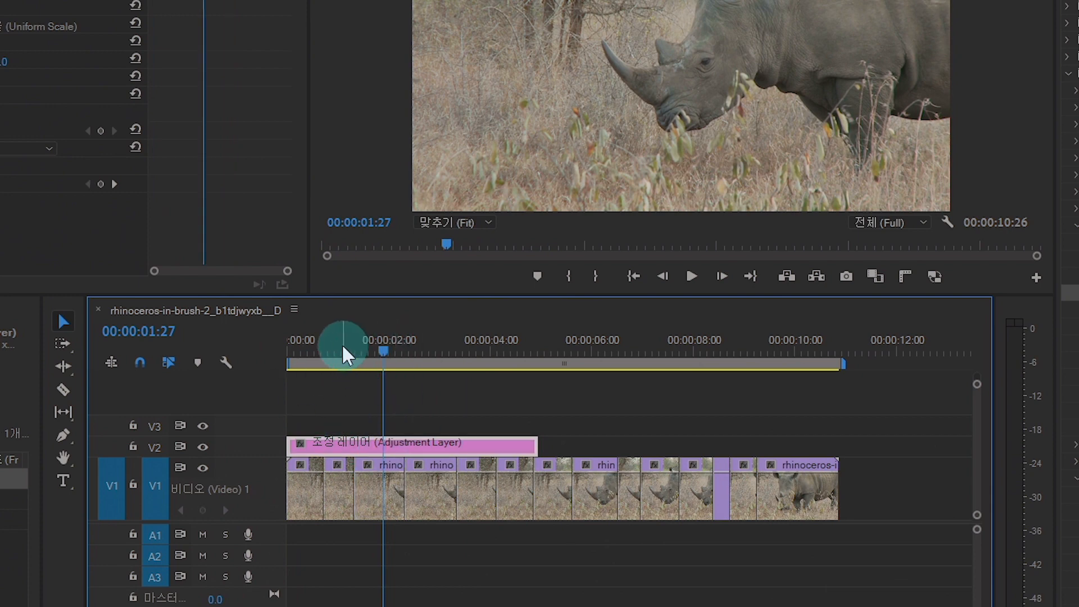
key(Home)
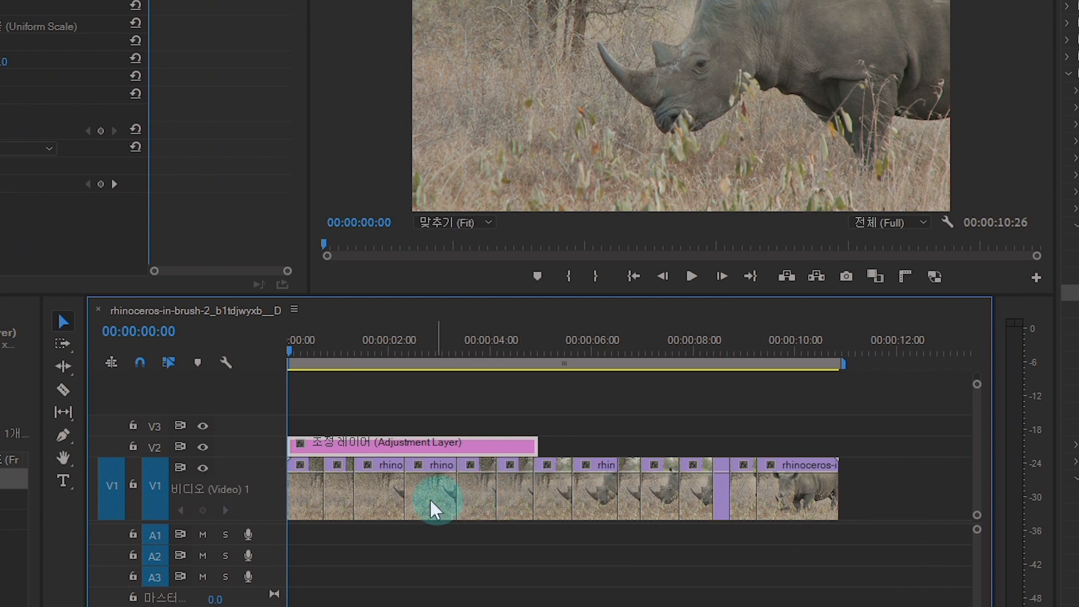
click(348, 508)
click(505, 488)
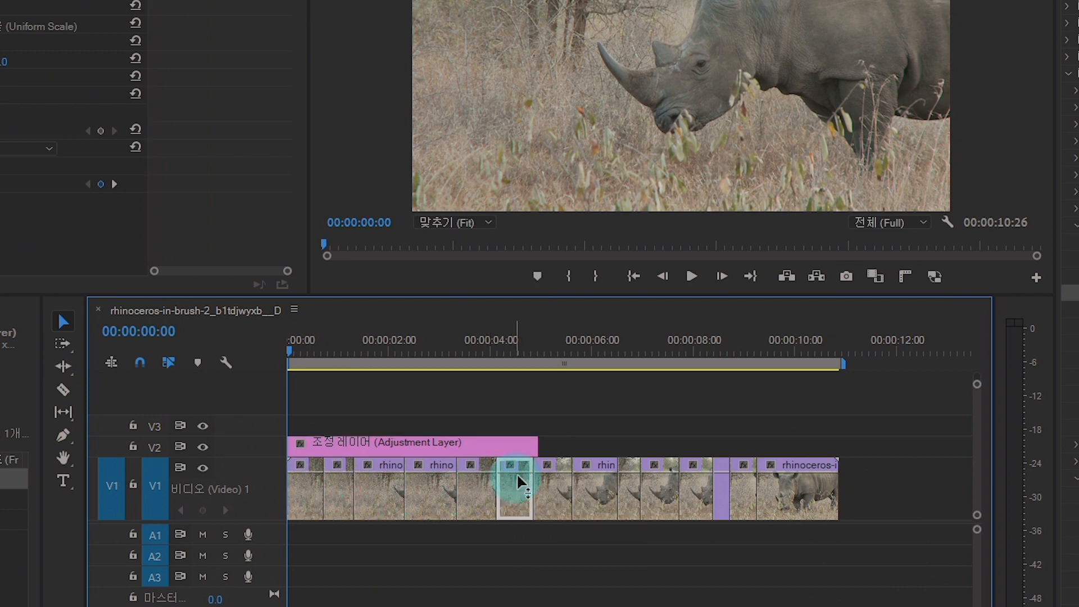
drag(532, 442, 611, 441)
click(521, 441)
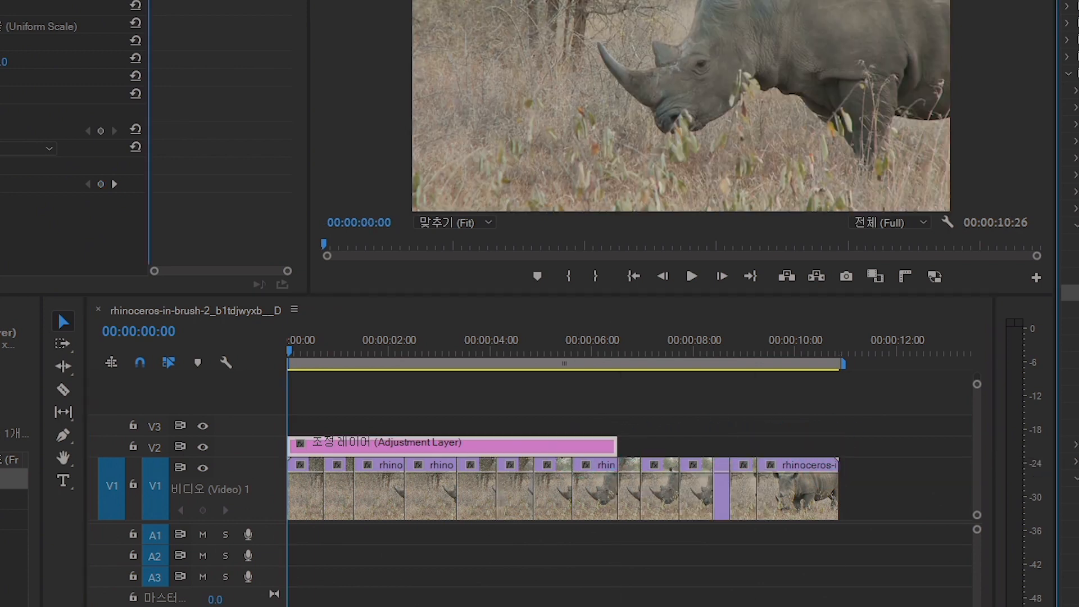
Step: Apply the Lens Flare effect to the V2 adjustment layer and set its horizontal Flare Center to 1500
drag(972, 314, 324, 449)
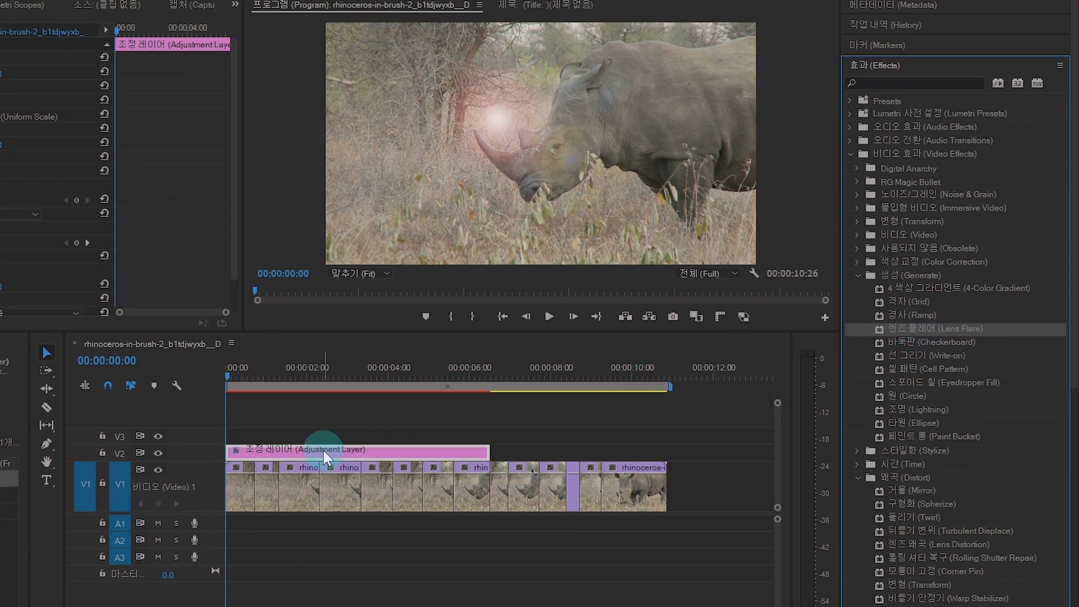
mouse_move(261, 370)
mouse_down()
mouse_move(507, 372)
mouse_move(247, 372)
mouse_up()
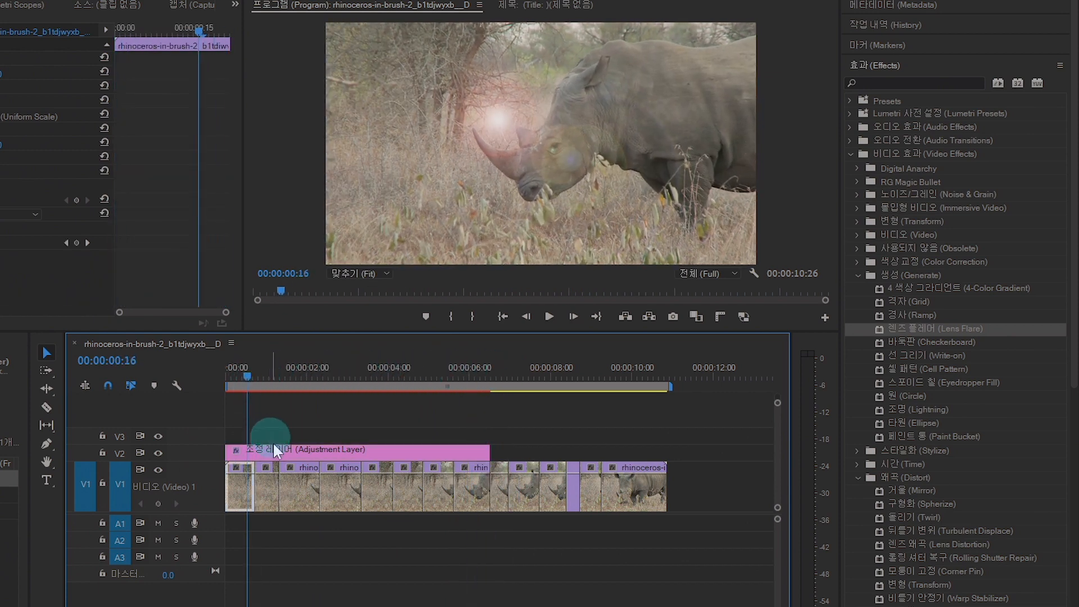
click(272, 449)
scroll(52, 265, down, 1)
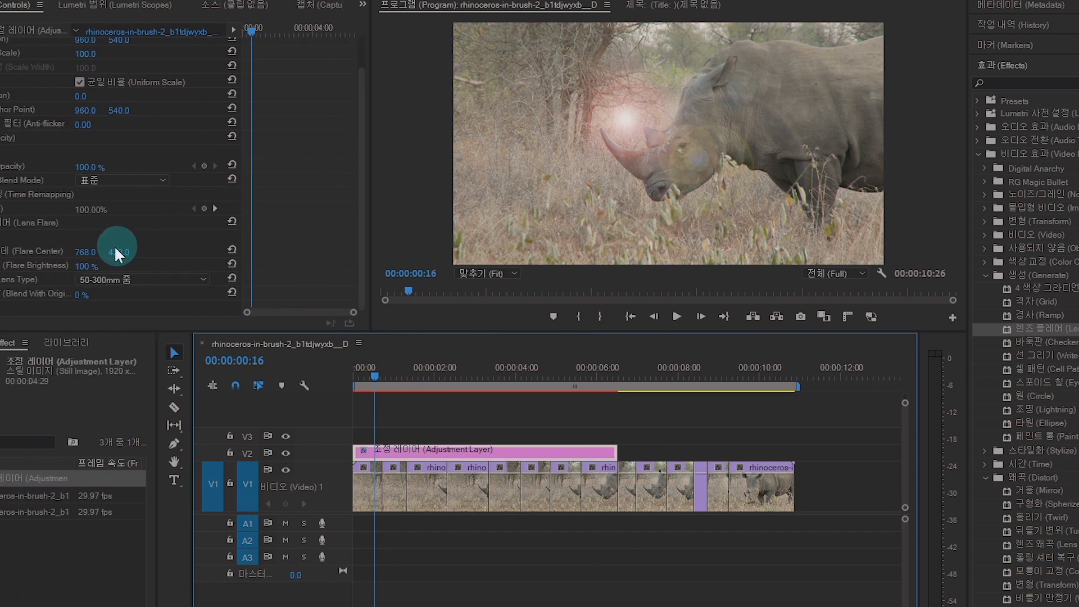
drag(84, 252, 90, 251)
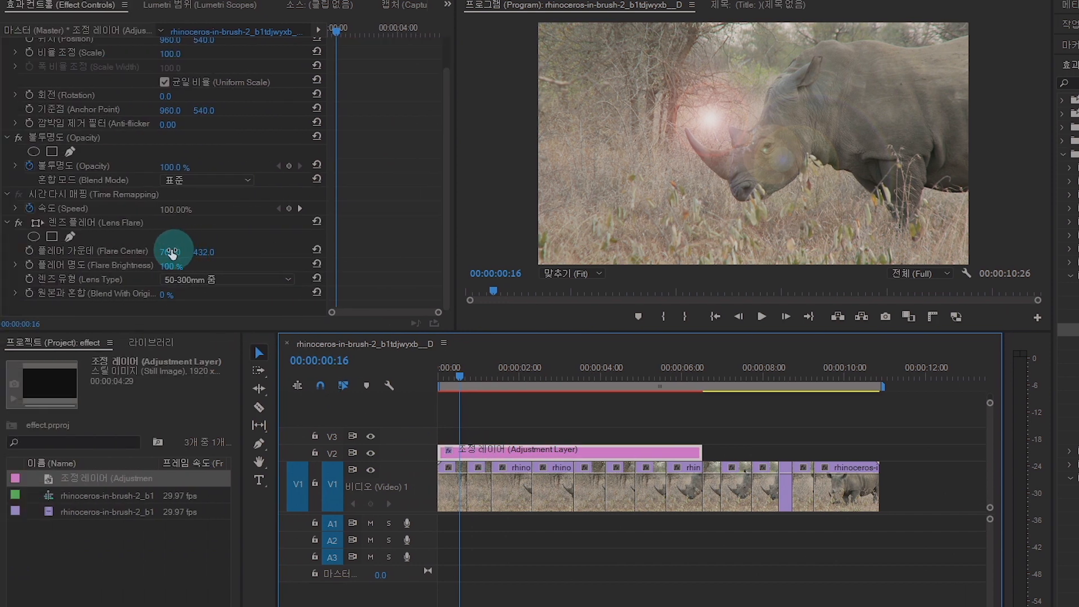
click(90, 250)
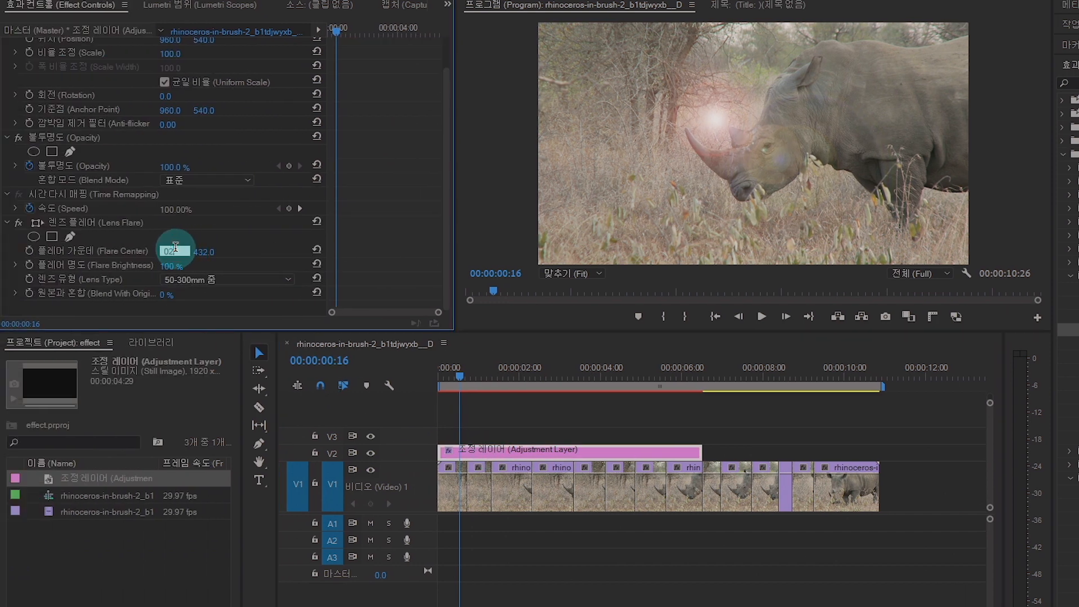
drag(175, 247, 156, 255)
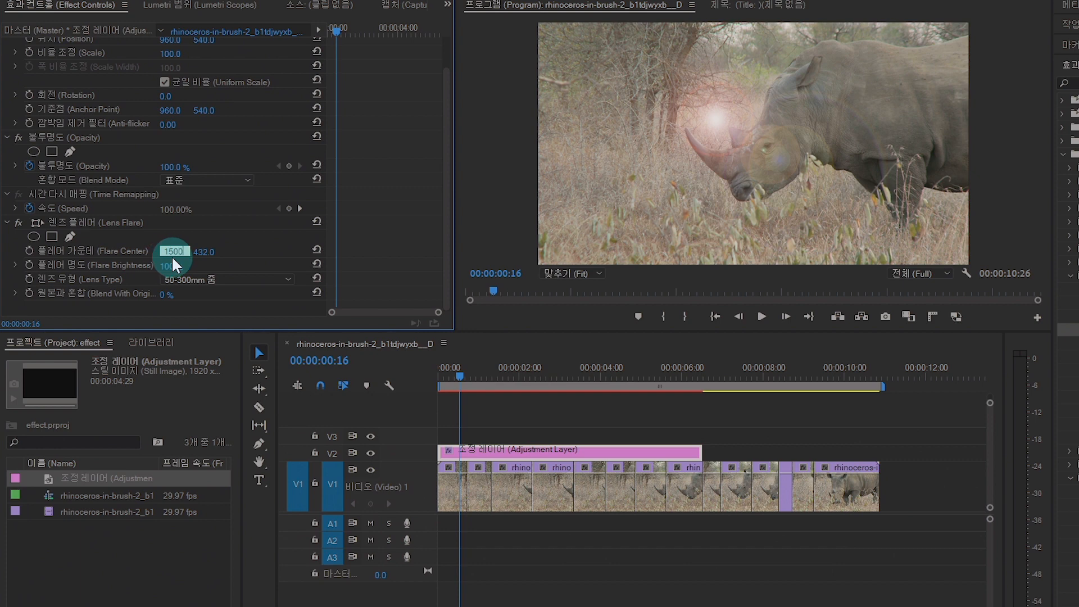
key(Return)
Step: Preview the flare across the cut clips under the adjustment layer and review the layer's Lens Flare settings
click(441, 373)
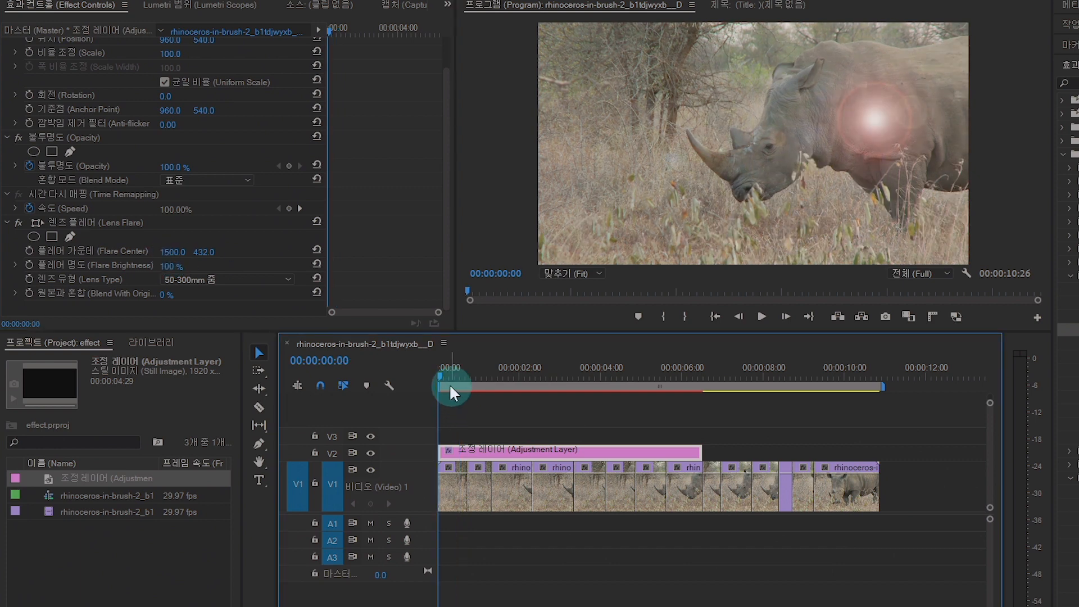
drag(452, 388, 657, 371)
click(555, 551)
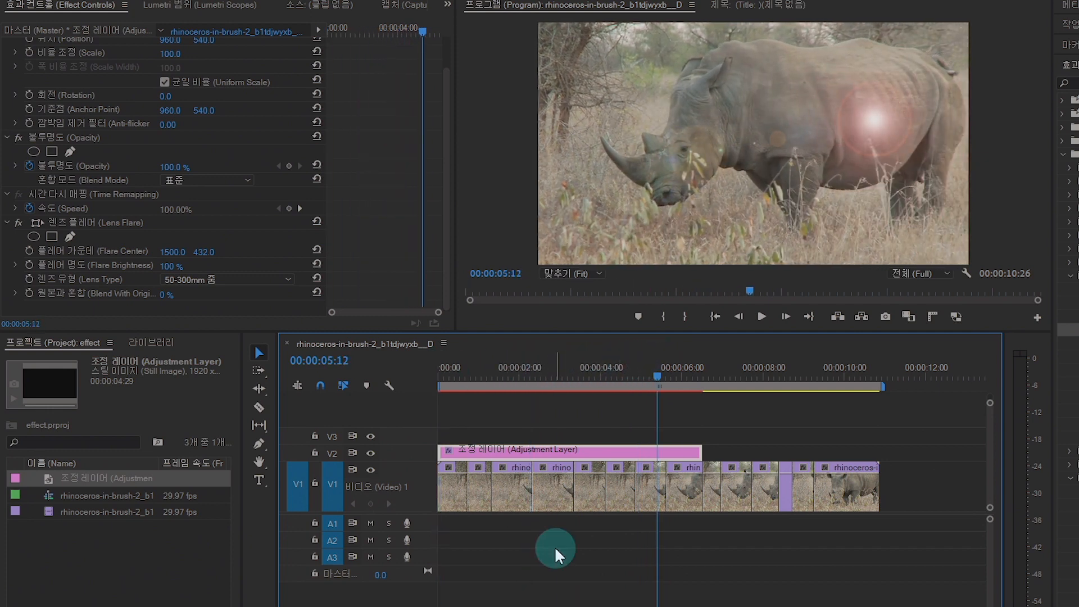
drag(709, 527, 465, 534)
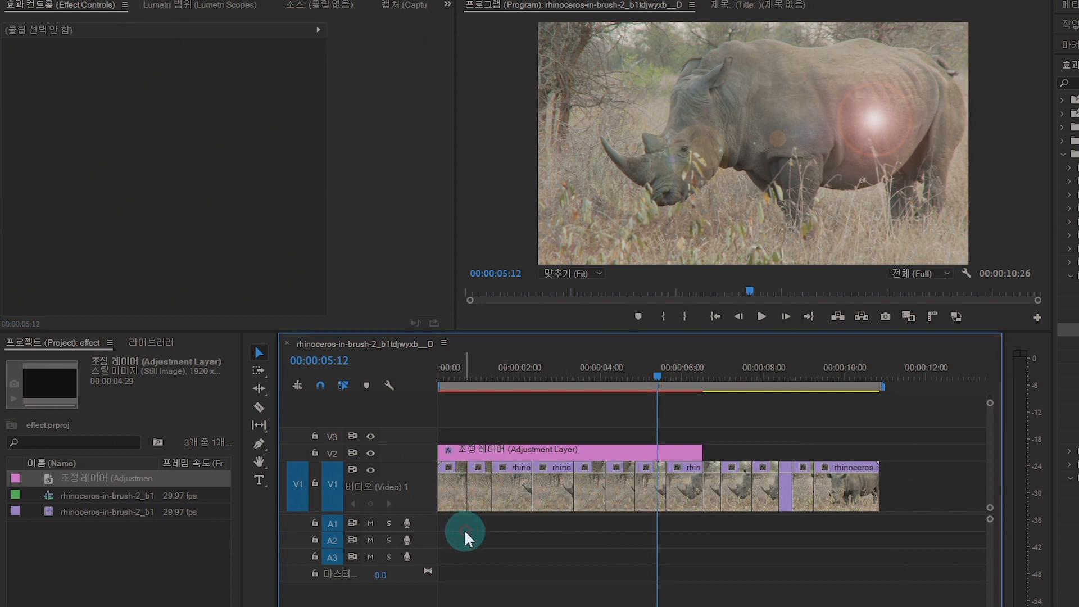
click(473, 453)
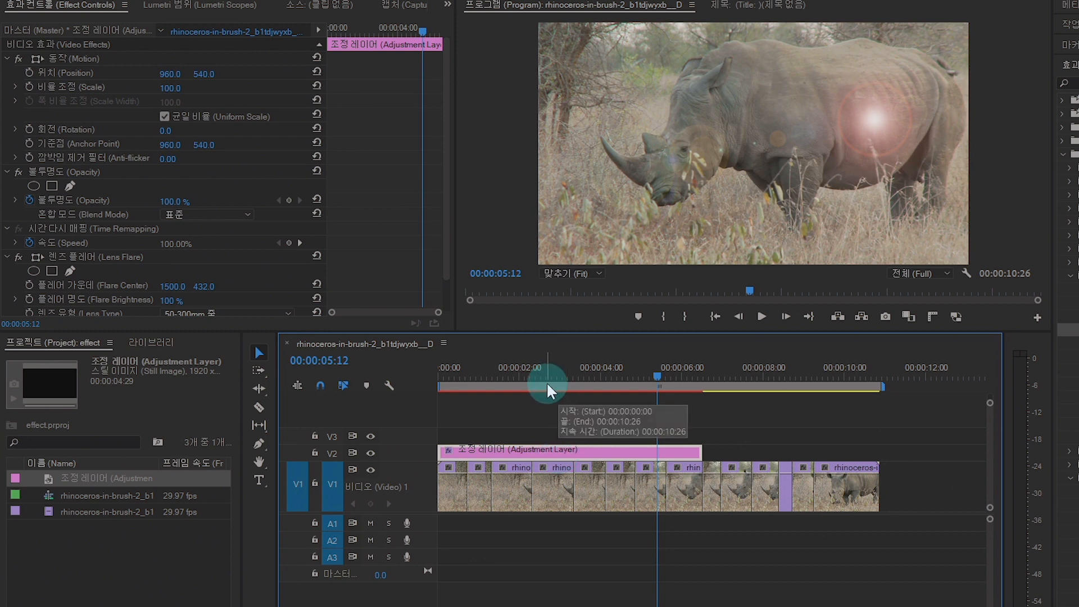
click(534, 450)
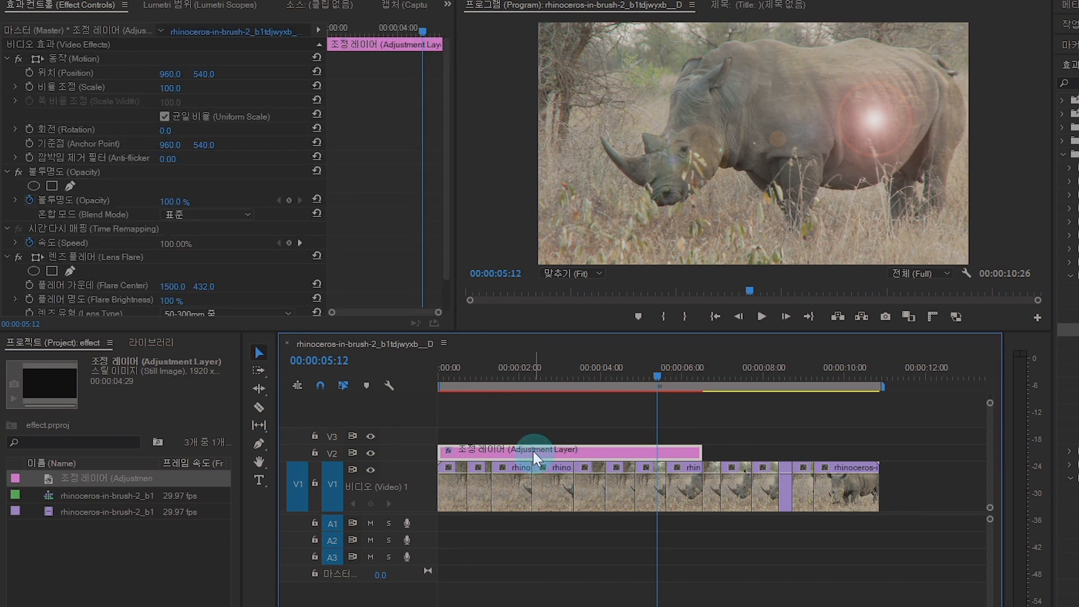
scroll(380, 224, down, 1)
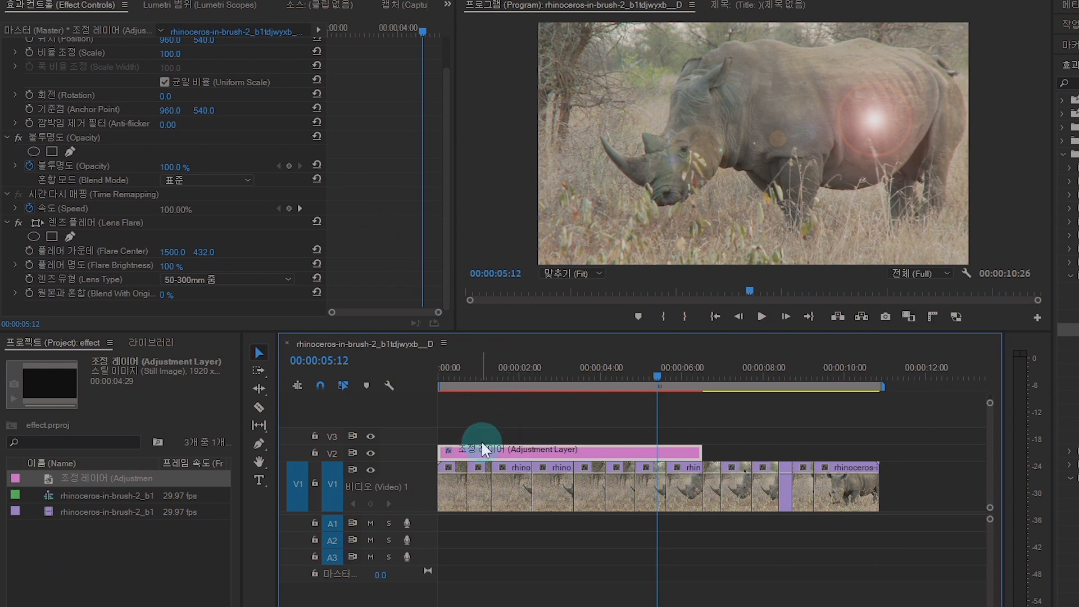
Step: Stack two more adjustment layers on V3 and V4 at the sequence start and look through the Blur & Sharpen effects
drag(134, 479, 442, 444)
drag(167, 481, 438, 417)
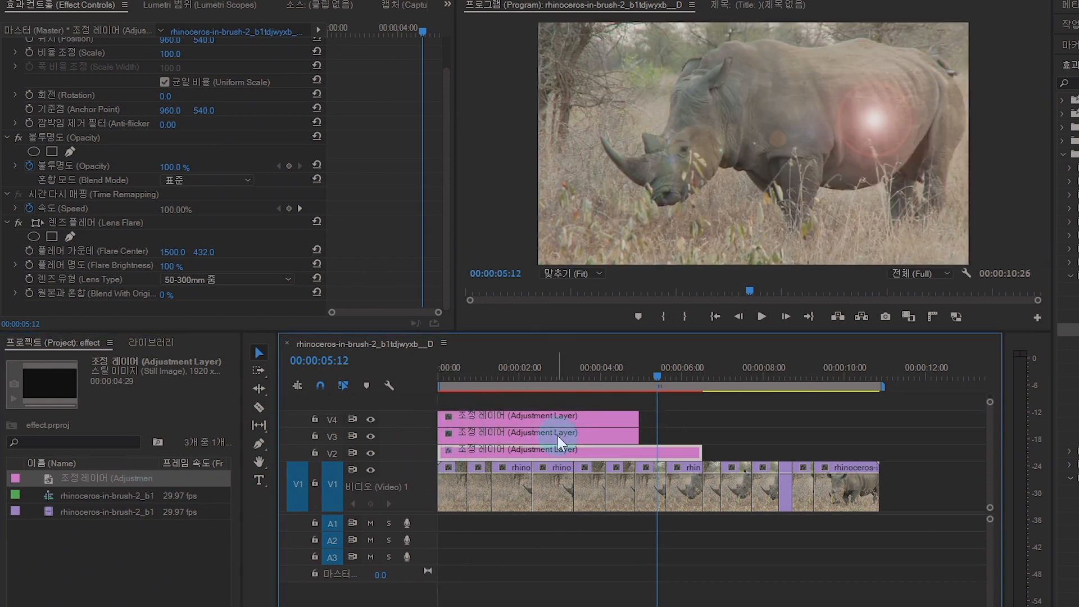
click(502, 375)
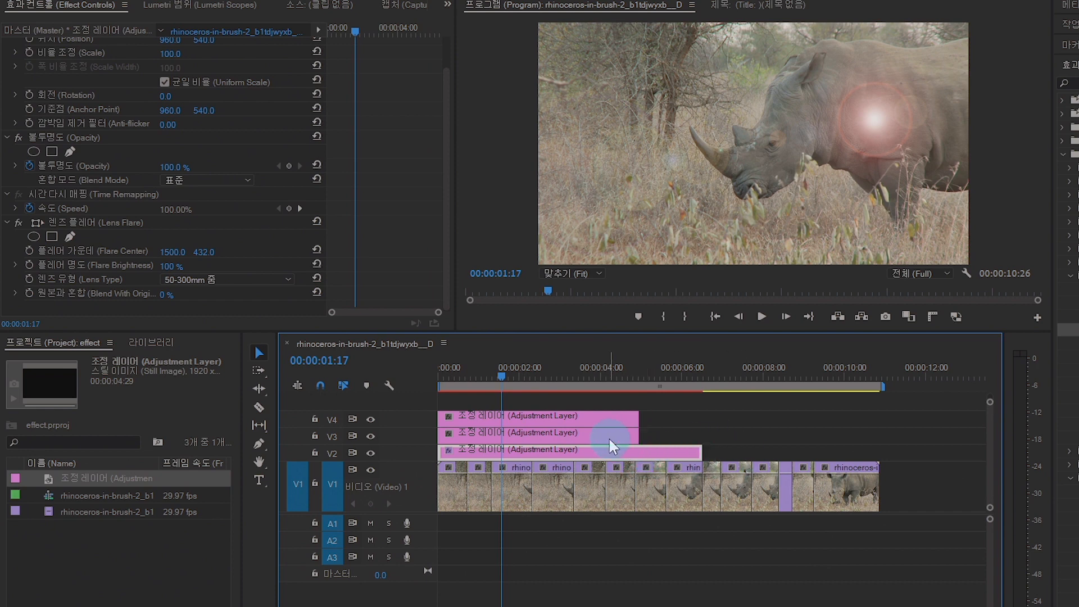
click(554, 433)
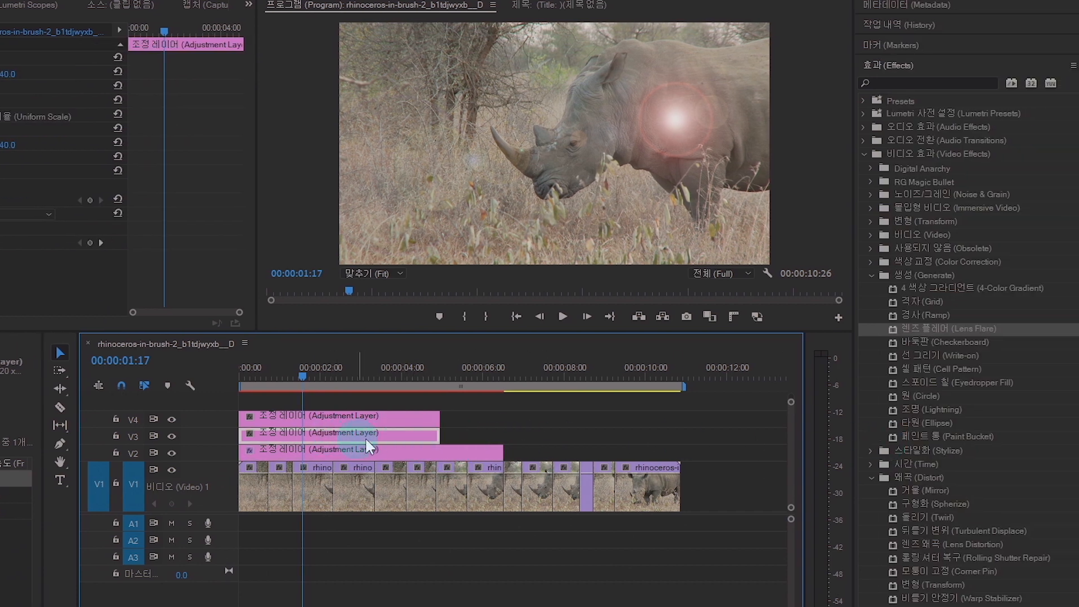
click(309, 416)
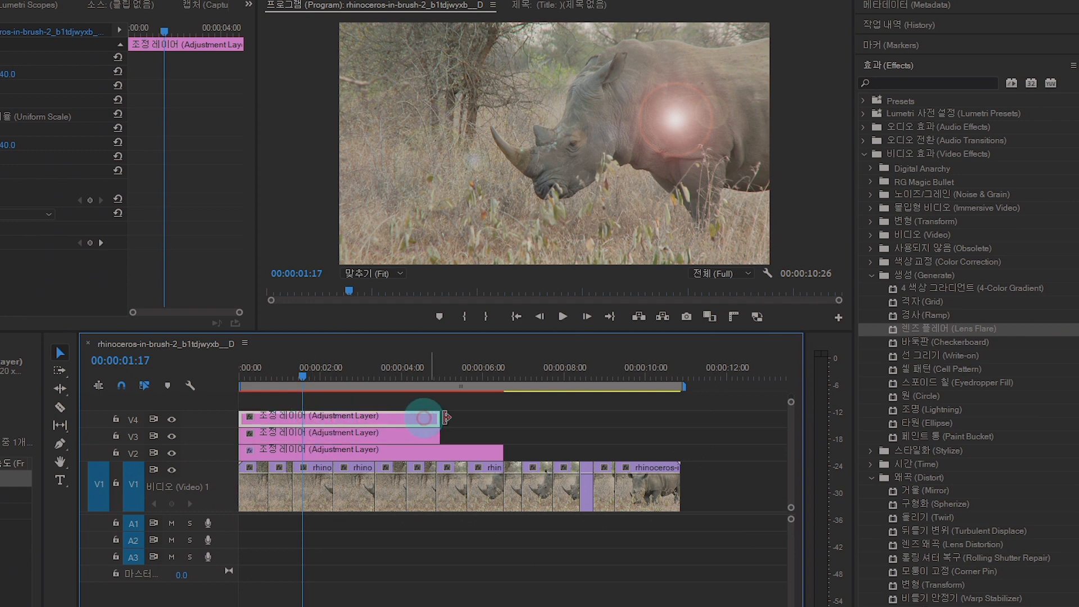
scroll(934, 460, down, 10)
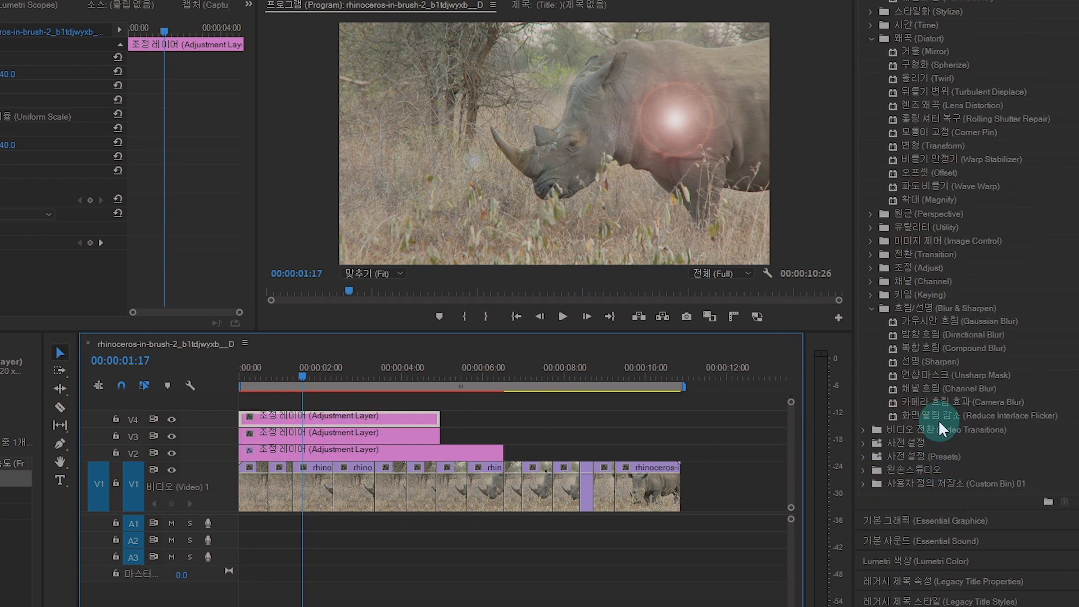
click(916, 312)
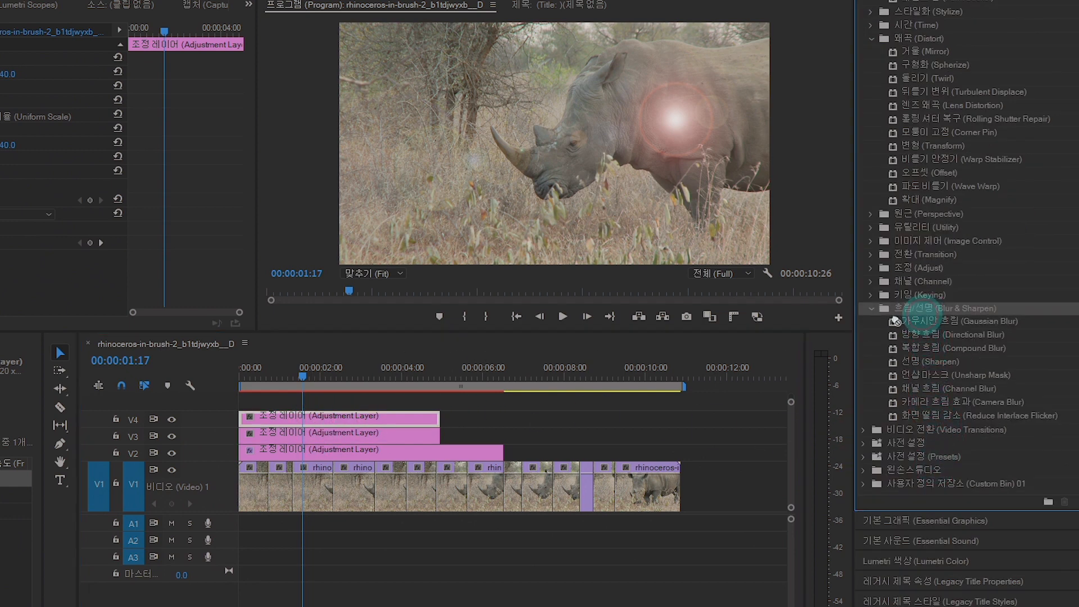
Step: Shorten the V4 adjustment layer to about 2.4 seconds and move it to start near 00:00:06:00
drag(446, 414, 337, 416)
click(253, 371)
click(349, 433)
click(341, 449)
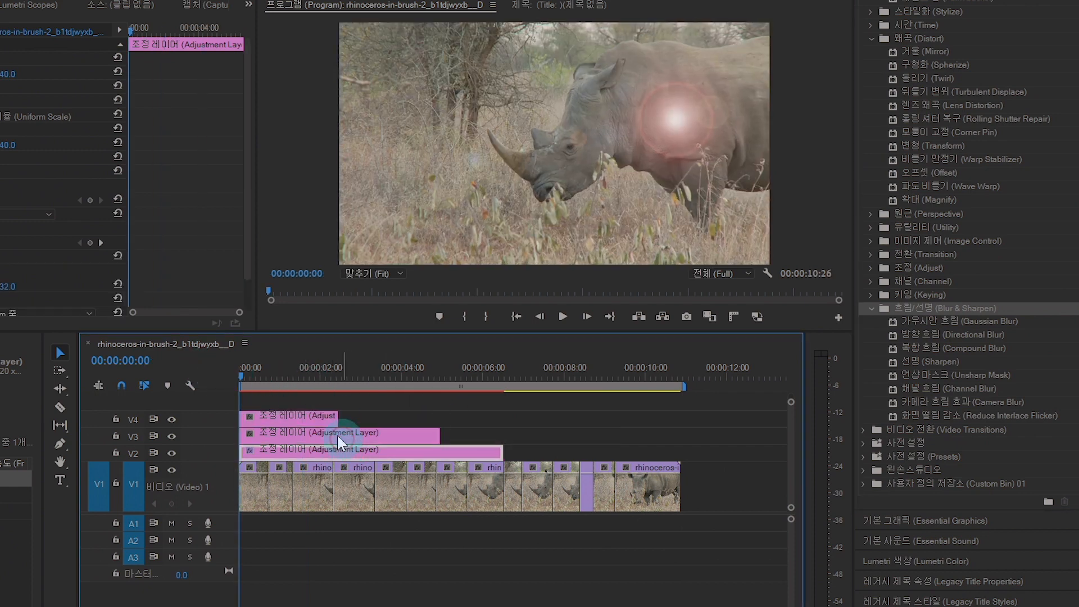
click(336, 433)
click(295, 422)
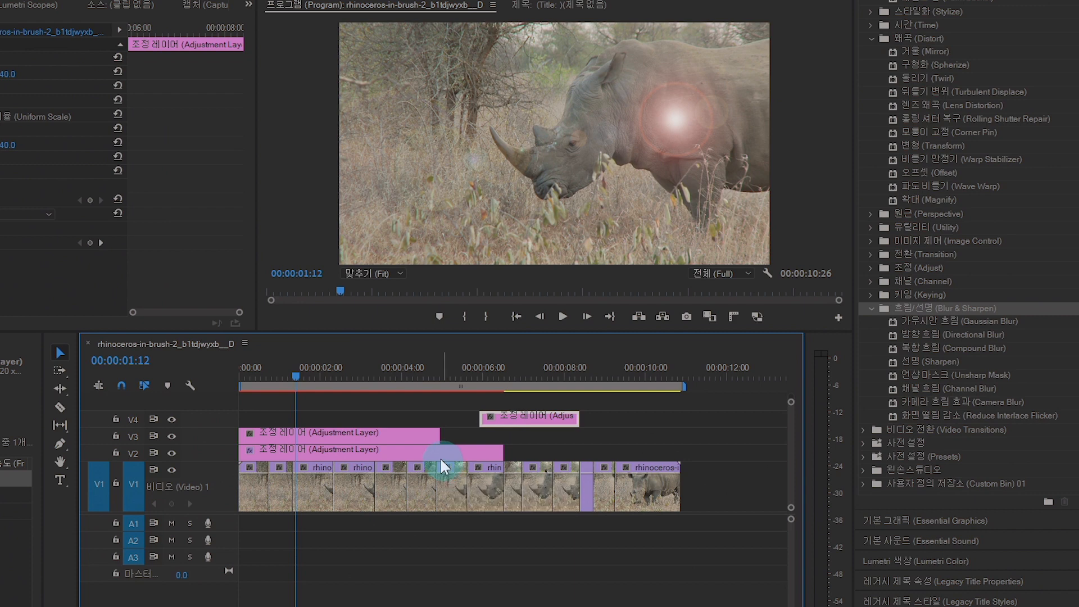
Step: Move the V3 adjustment layer to start just before 00:00:05:00 and trim its end to about 00:00:08:20
click(390, 433)
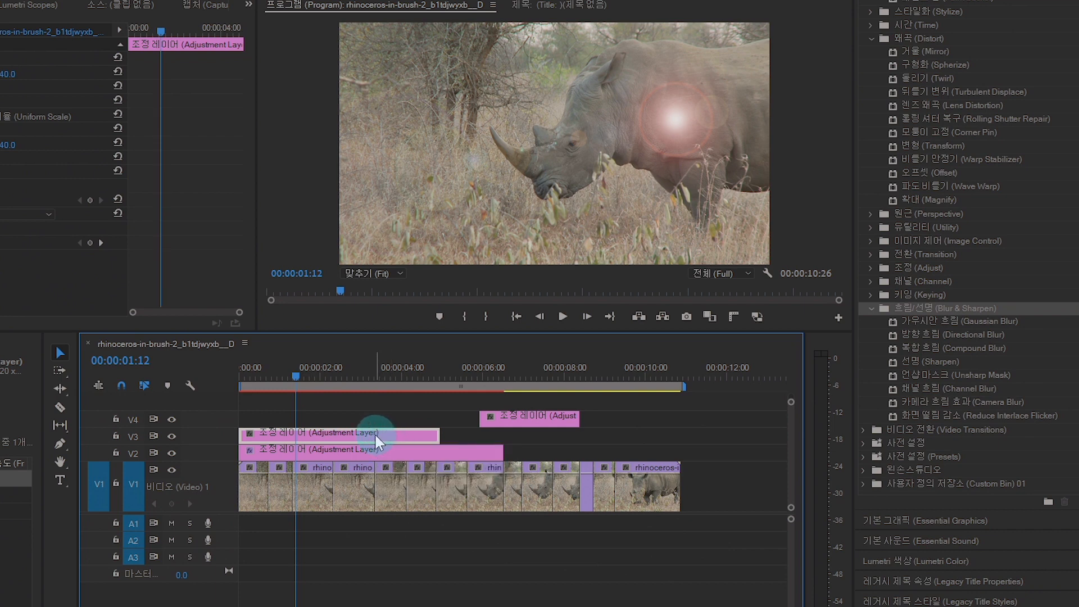
click(366, 373)
drag(343, 434, 543, 441)
drag(632, 435, 592, 437)
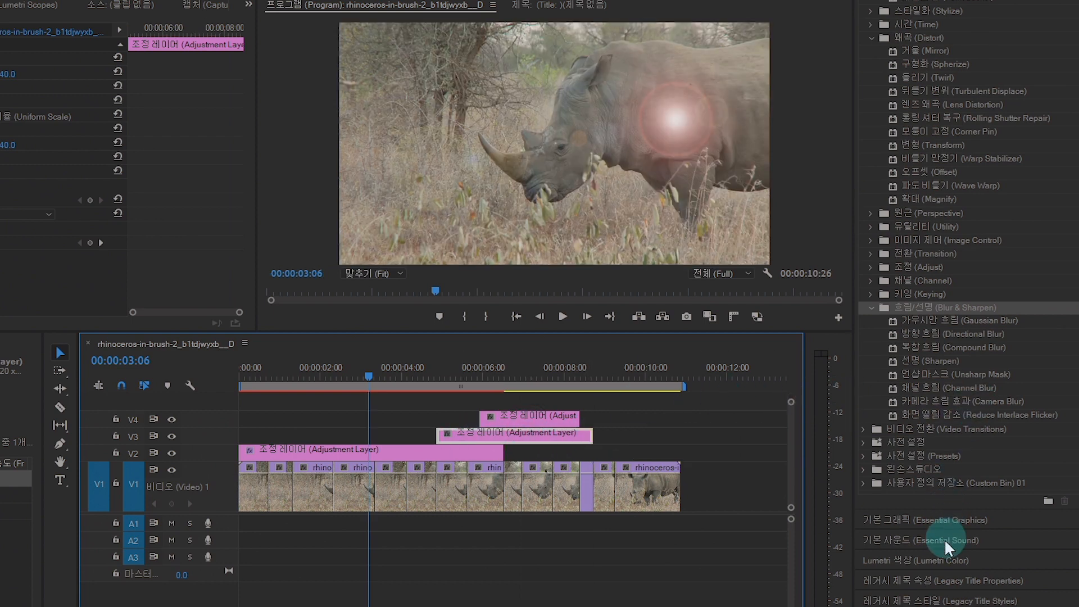
Step: Set the Lumetri Color Temperature of the V3 adjustment layer to 100 in Basic Correction
click(933, 558)
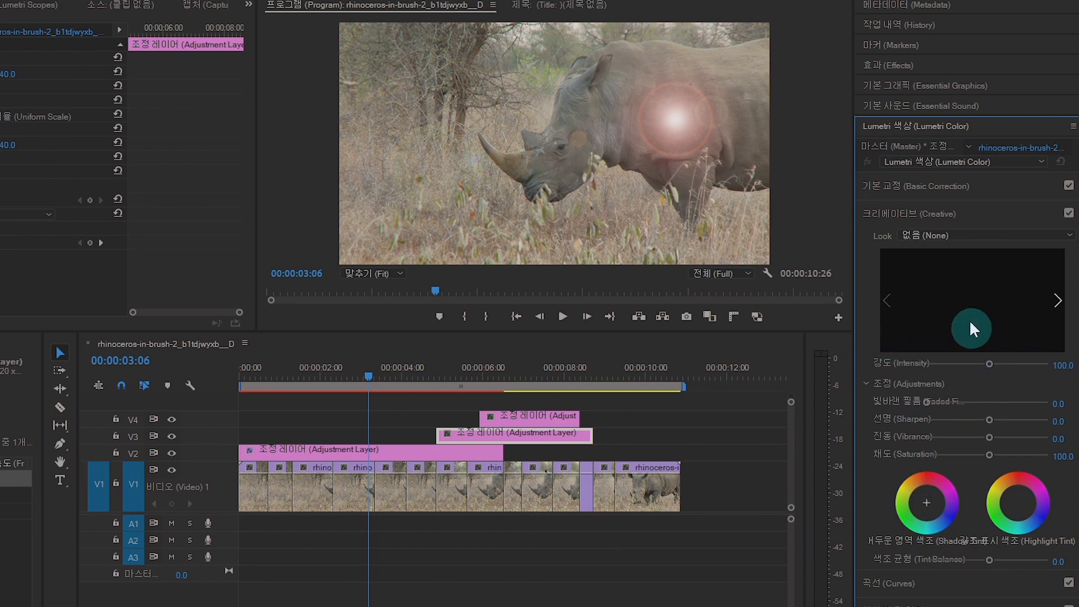
click(883, 188)
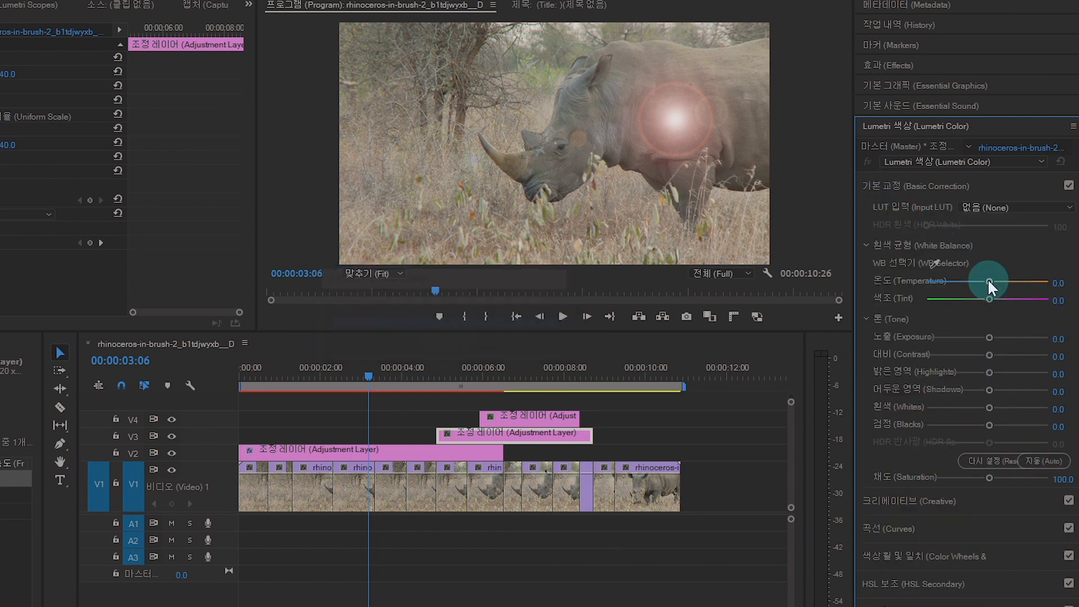
drag(986, 278, 1060, 292)
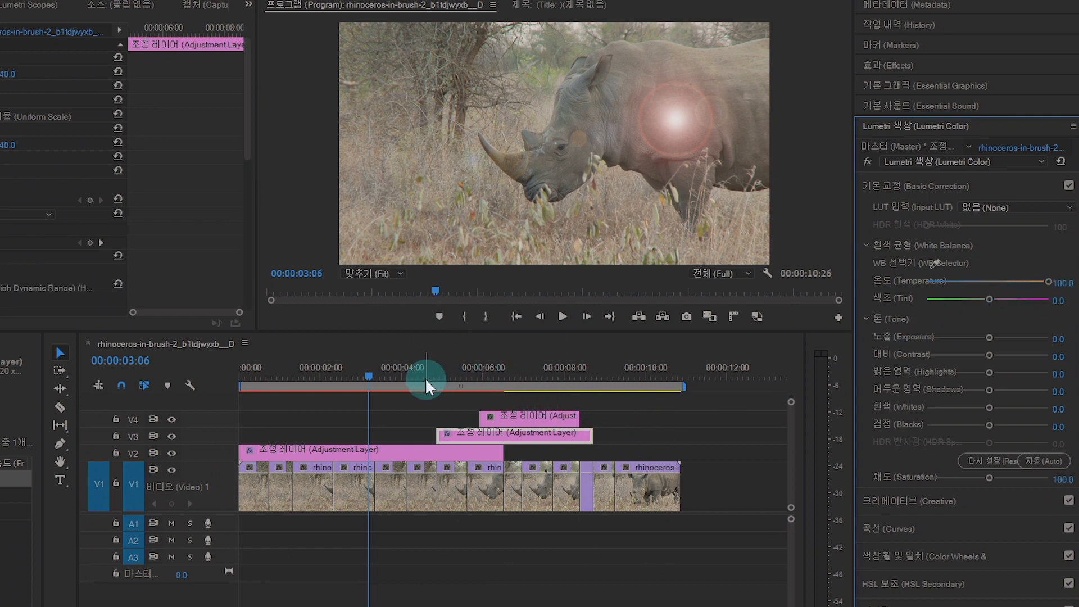
Step: Preview the sequence near the start of the V3 adjustment layer and check that layer's Lumetri Color effect settings
mouse_move(426, 377)
mouse_down()
mouse_move(452, 381)
mouse_move(433, 382)
mouse_up()
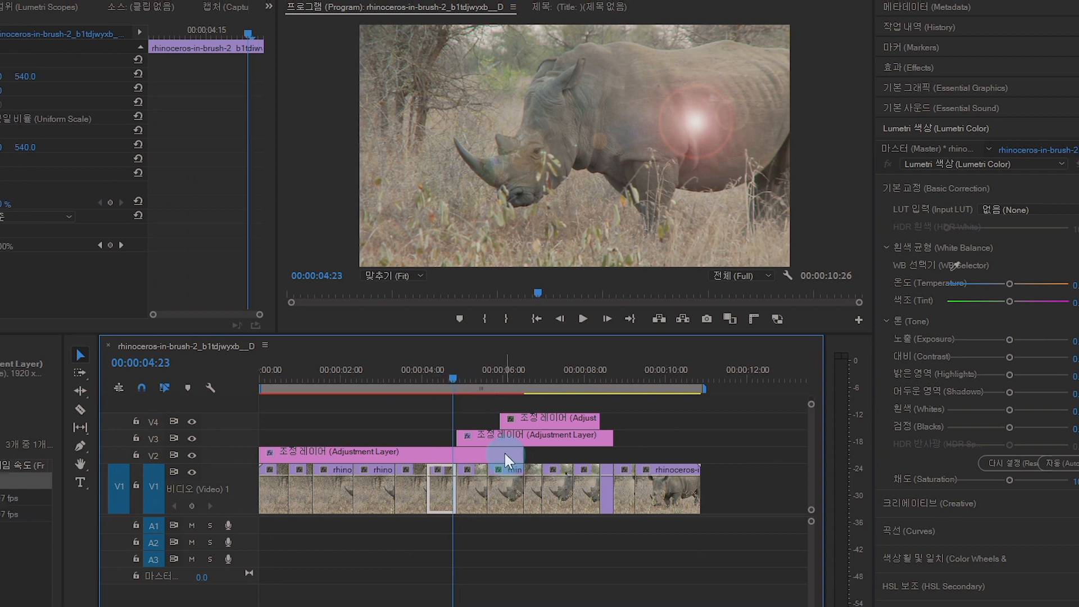
click(498, 442)
scroll(9, 253, down, 3)
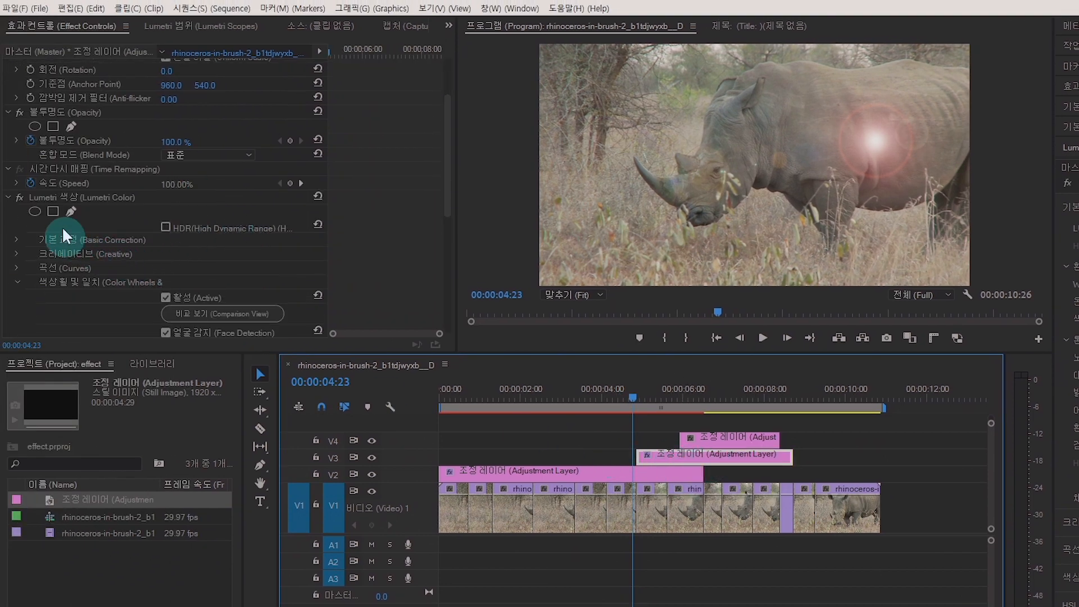
Step: Set the Lumetri Color Tint of the V3 adjustment layer to -53.6 while viewing the sequence at 00:00:08:14
click(34, 198)
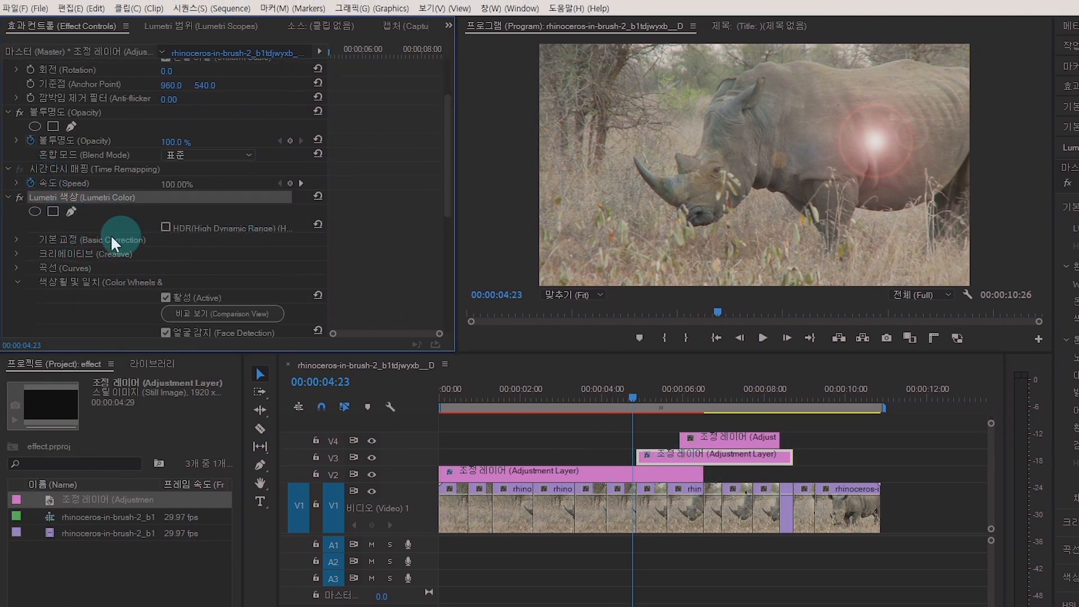
click(634, 394)
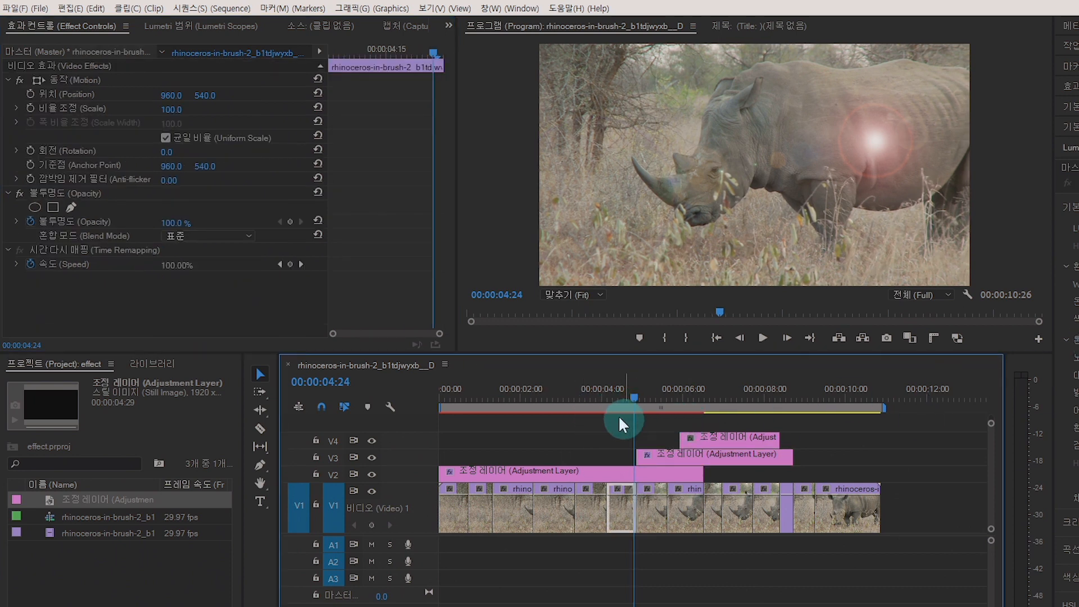
drag(645, 396, 784, 405)
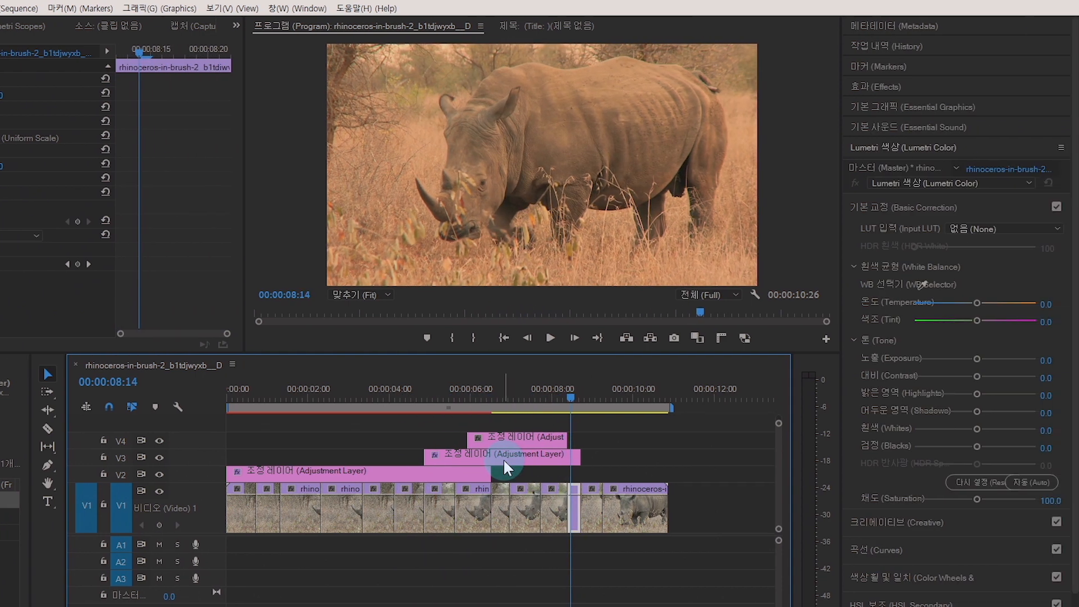
click(505, 467)
drag(977, 303, 1036, 302)
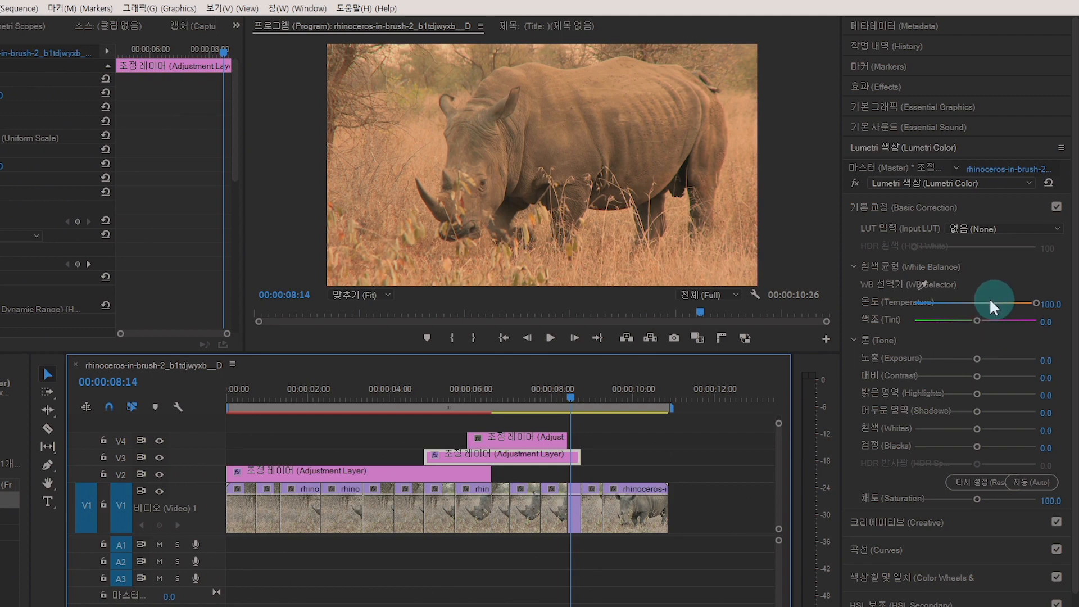
drag(977, 320, 942, 320)
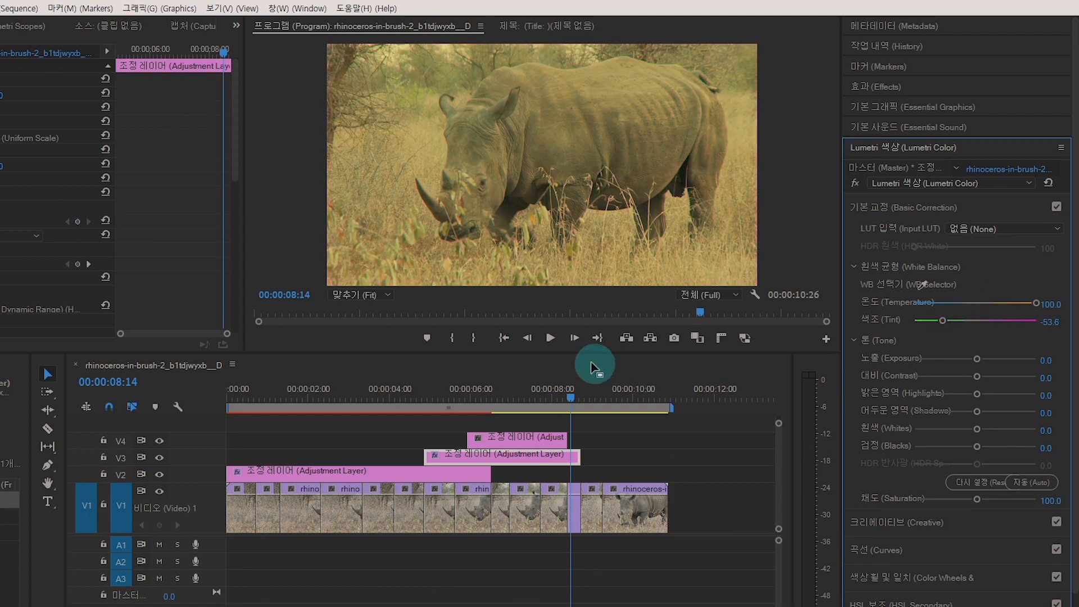
Step: Return to 00:00:04:25 in the sequence and delete the V3 adjustment layer
drag(489, 401, 423, 400)
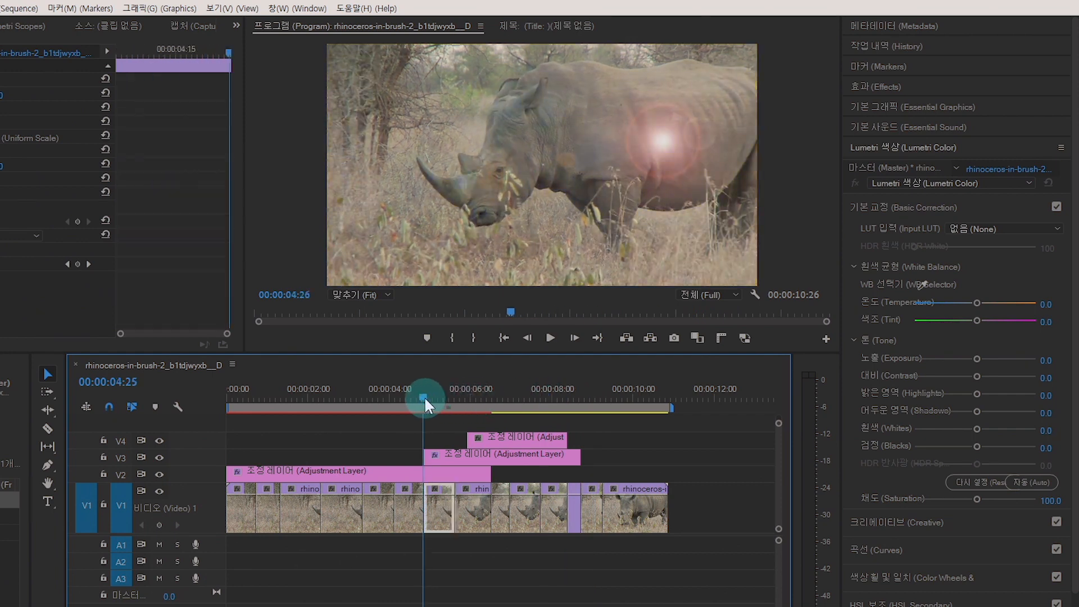
click(455, 461)
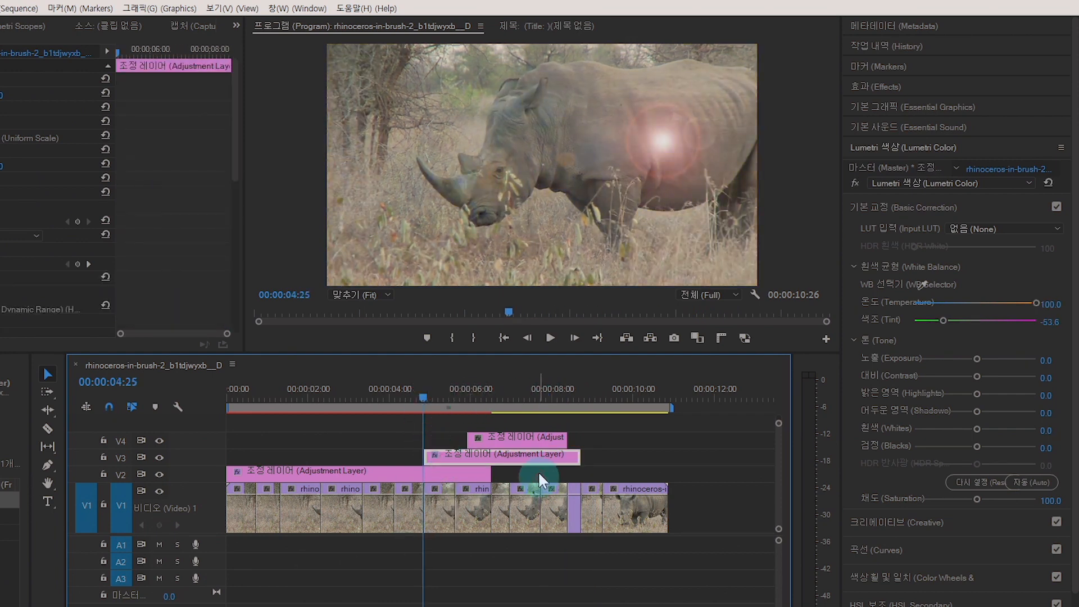
click(448, 473)
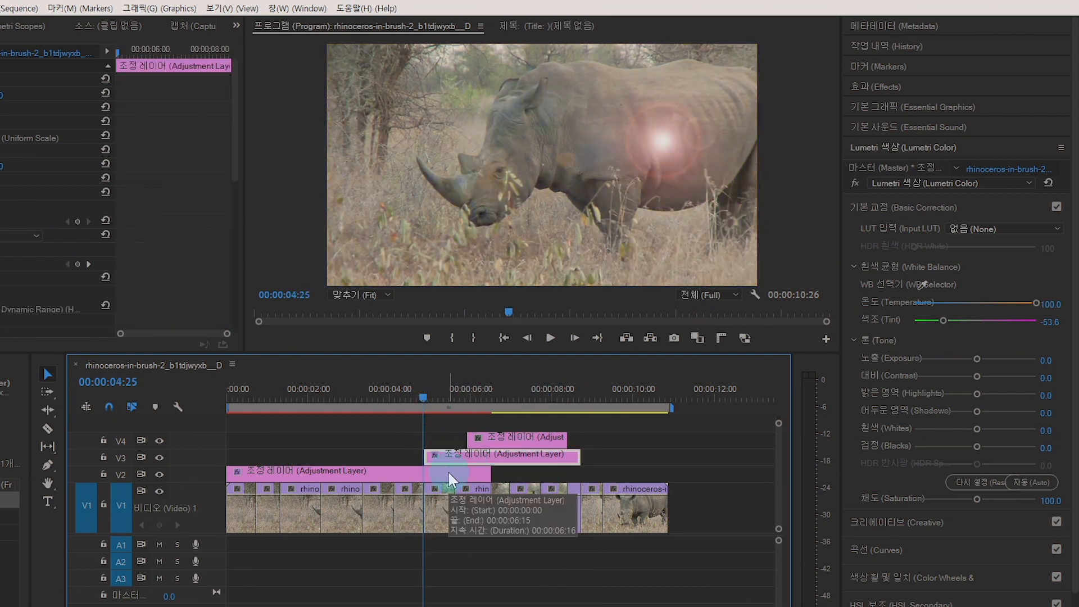
key(Delete)
Step: View the sequence at 00:00:05:29 and go through the individual V1 clips that the V3 adjustment layer covered
drag(423, 387, 469, 387)
click(444, 511)
click(472, 509)
click(499, 508)
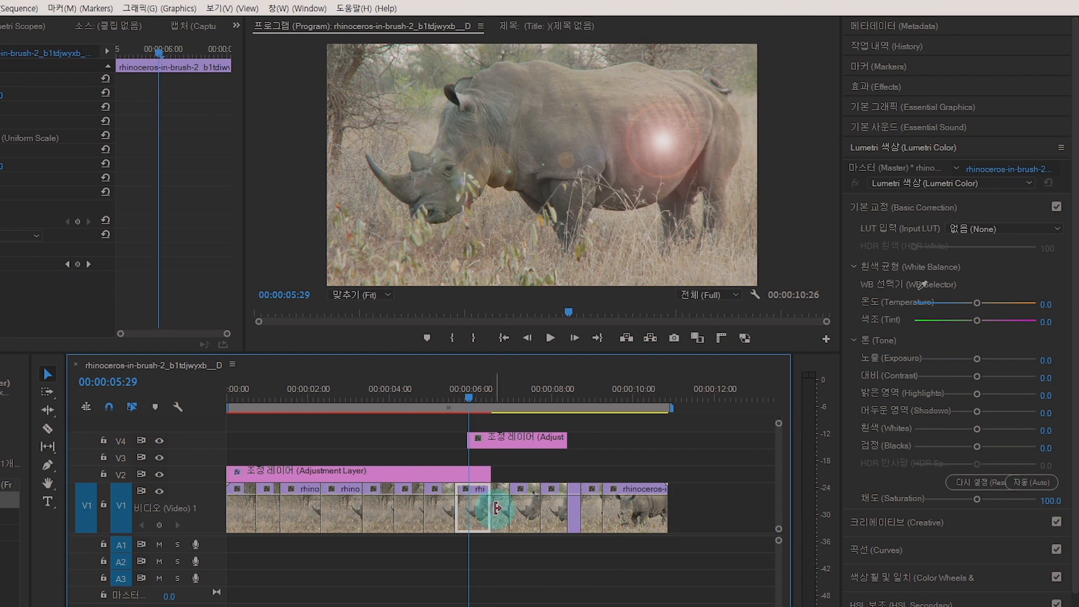
click(516, 507)
click(447, 458)
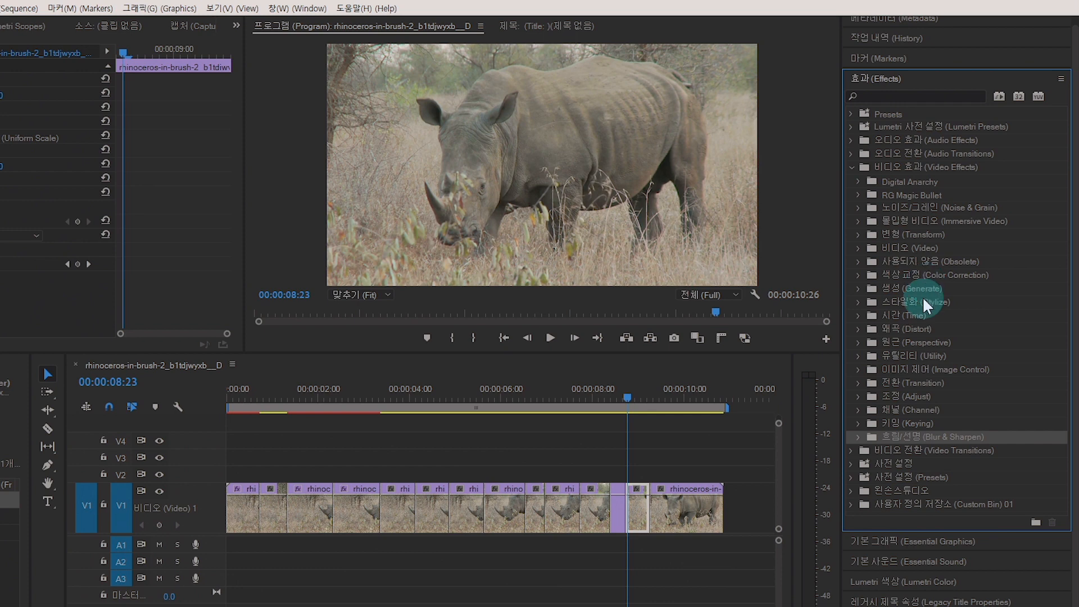
Step: Browse the effect categories and examine the effects stored in the 왼손스튜디오 custom bin
click(851, 141)
click(850, 140)
click(878, 437)
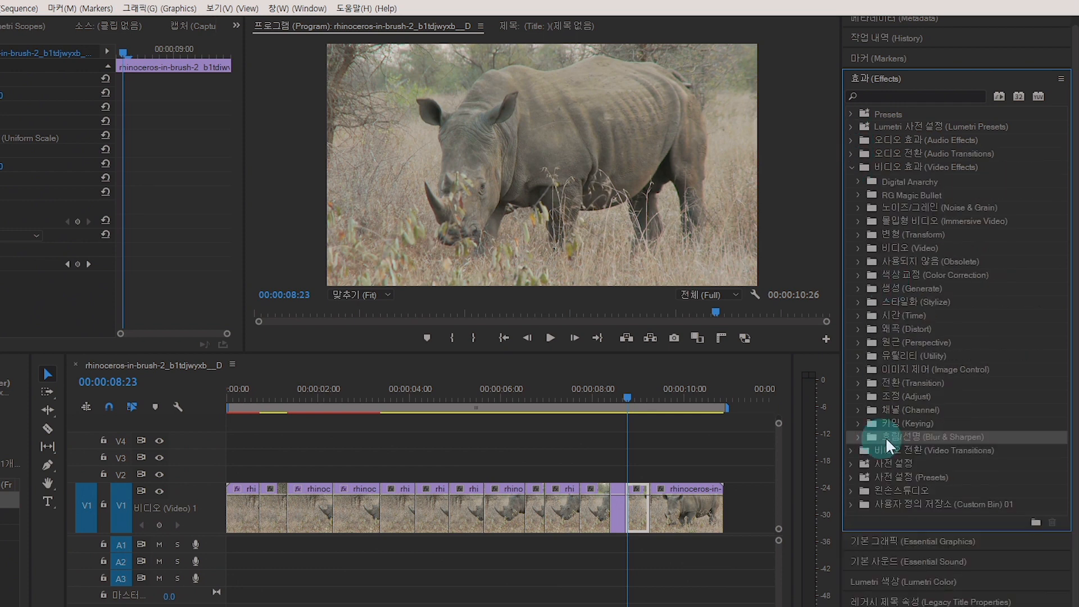
click(894, 479)
click(895, 490)
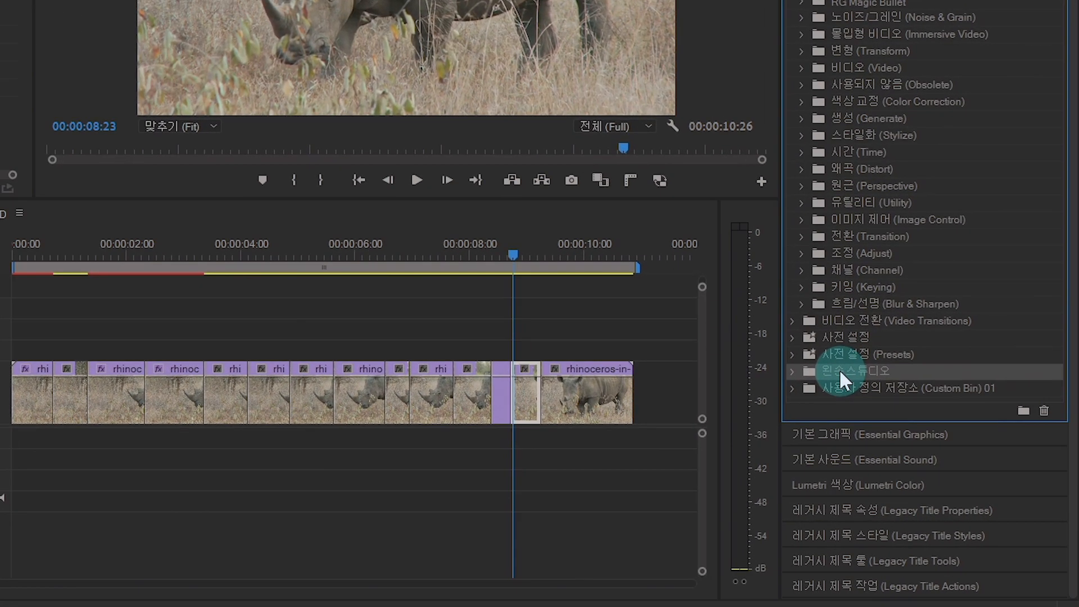
click(792, 369)
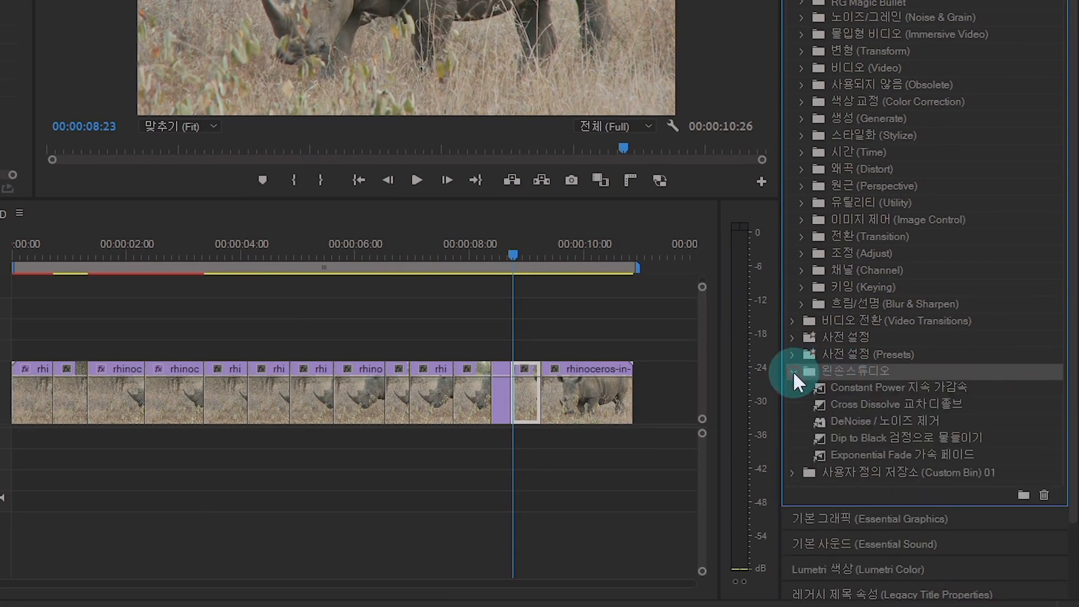
click(924, 453)
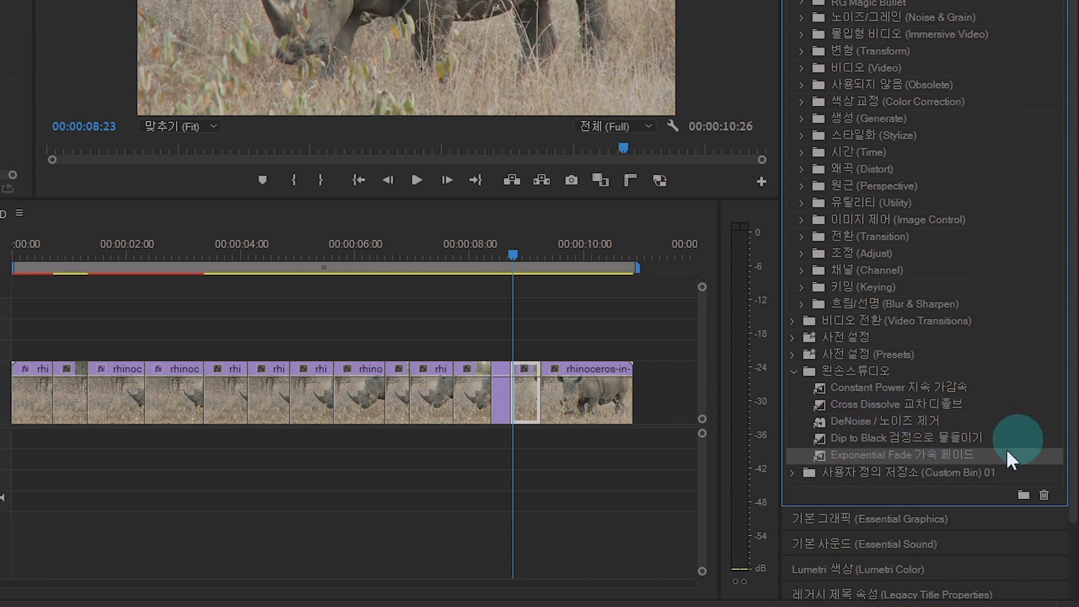
click(793, 370)
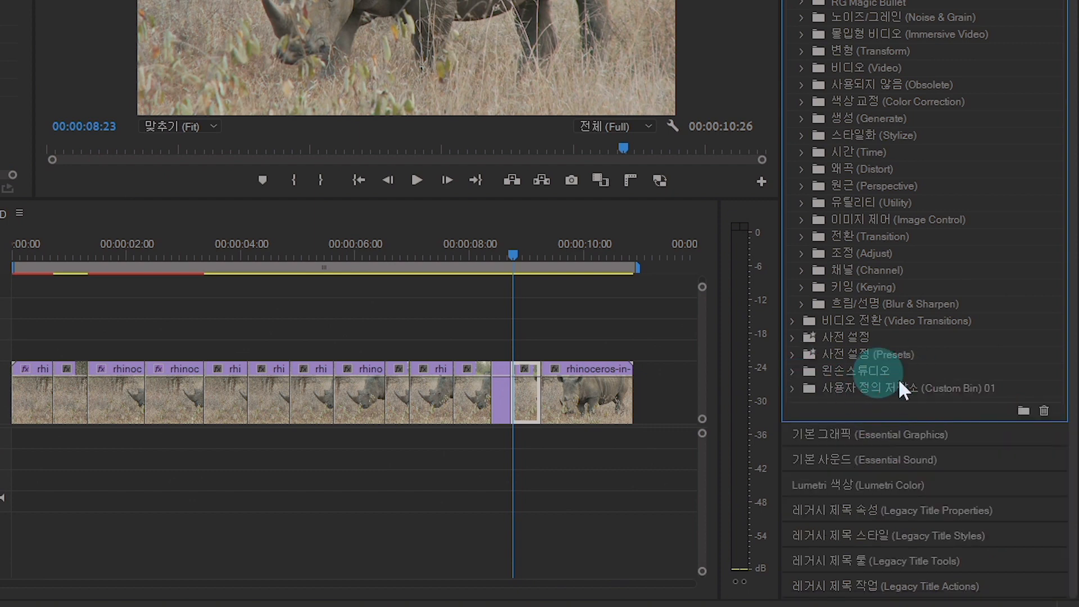
Step: Create a new custom effects bin named 자주 쓰는 이펙트
click(1023, 408)
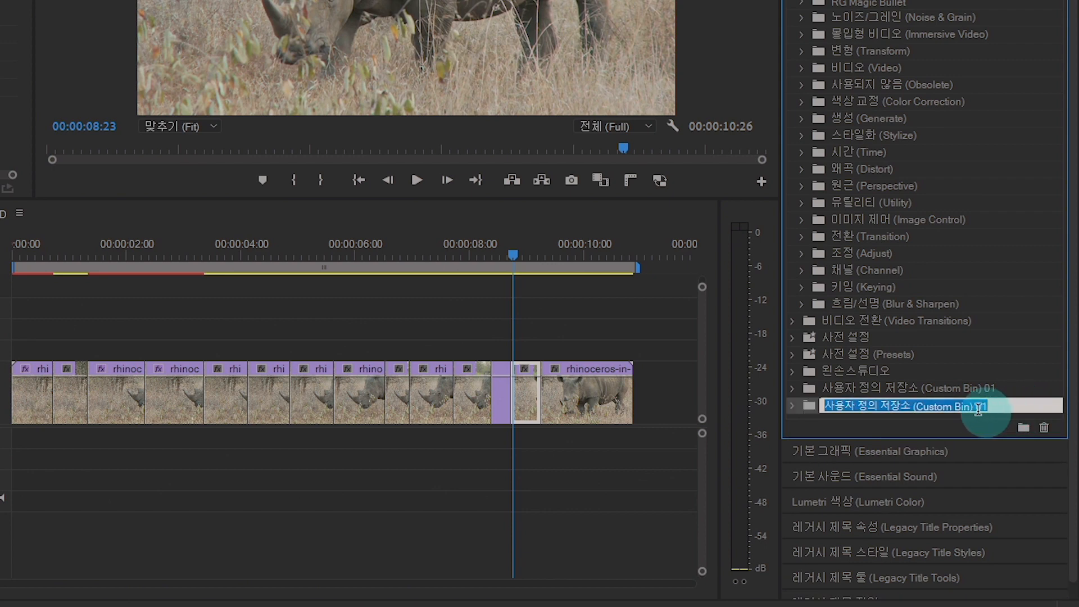
key(BackSpace)
click(790, 409)
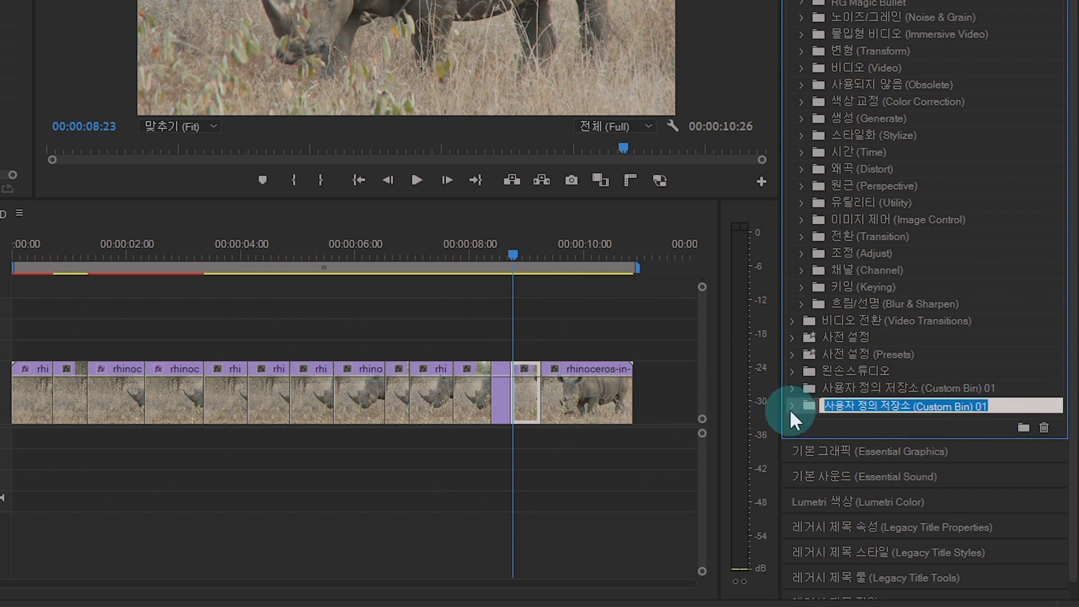
key(BackSpace)
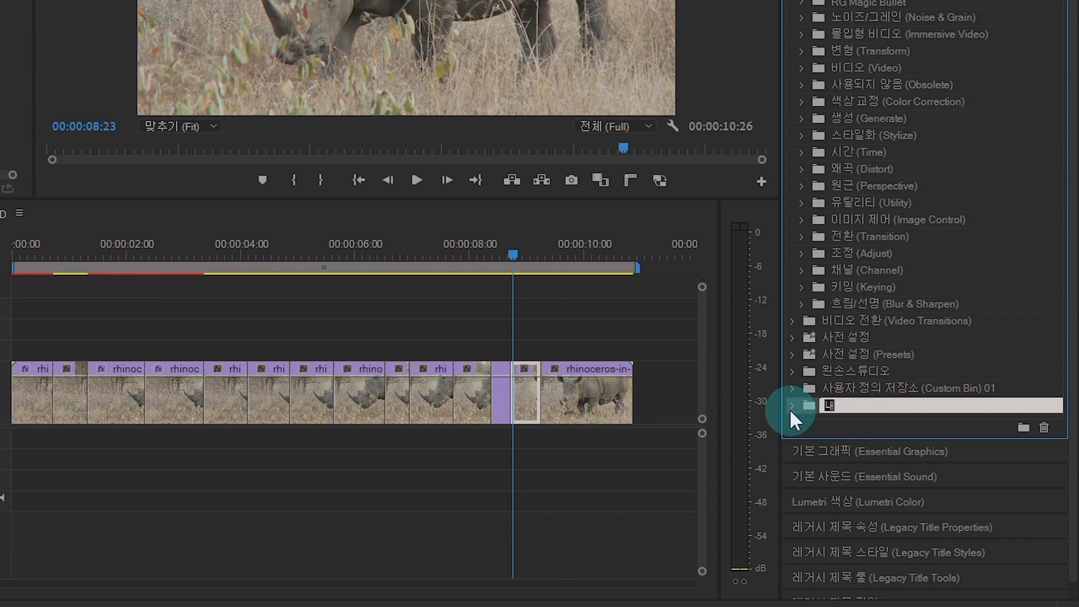
text(자주 쓰는 이펙트)
key(Return)
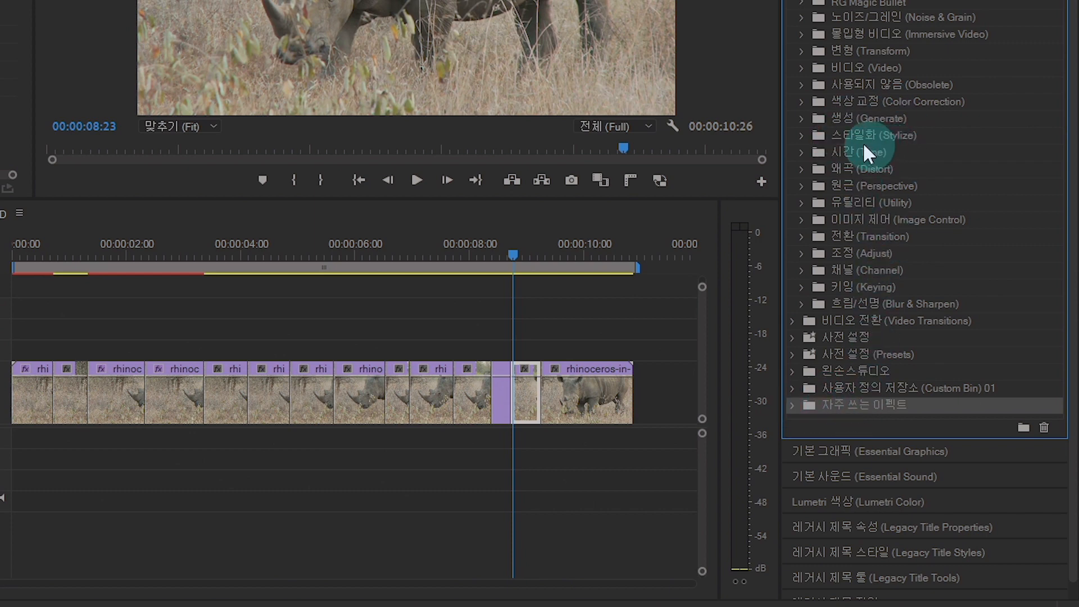
Step: Add the Strobe Light and Posterize effects from the Stylize category to the 자주 쓰는 이펙트 bin
double_click(850, 136)
scroll(874, 252, down, 5)
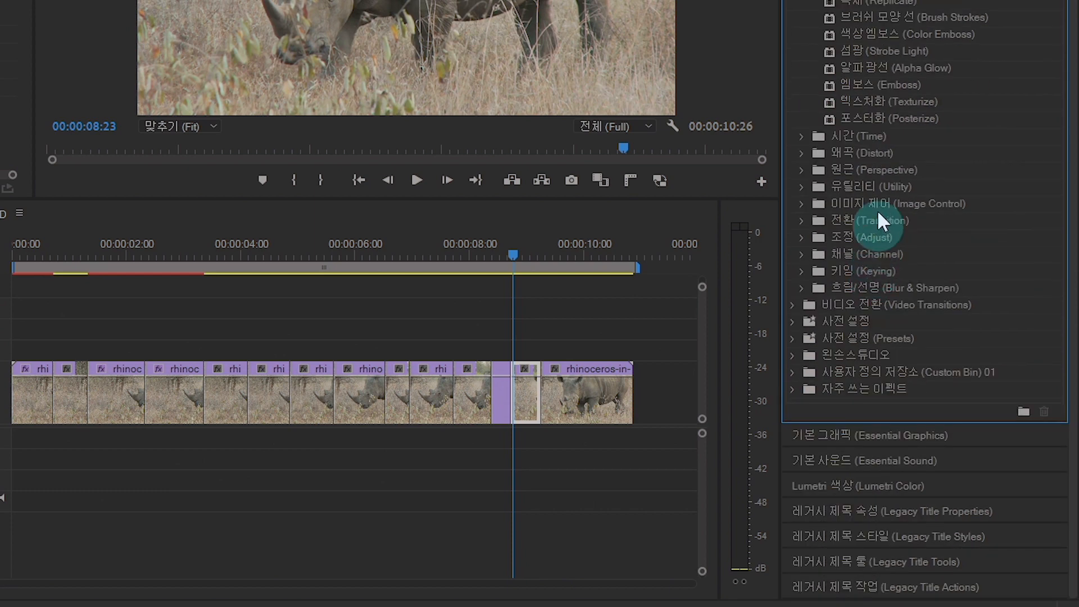
click(872, 52)
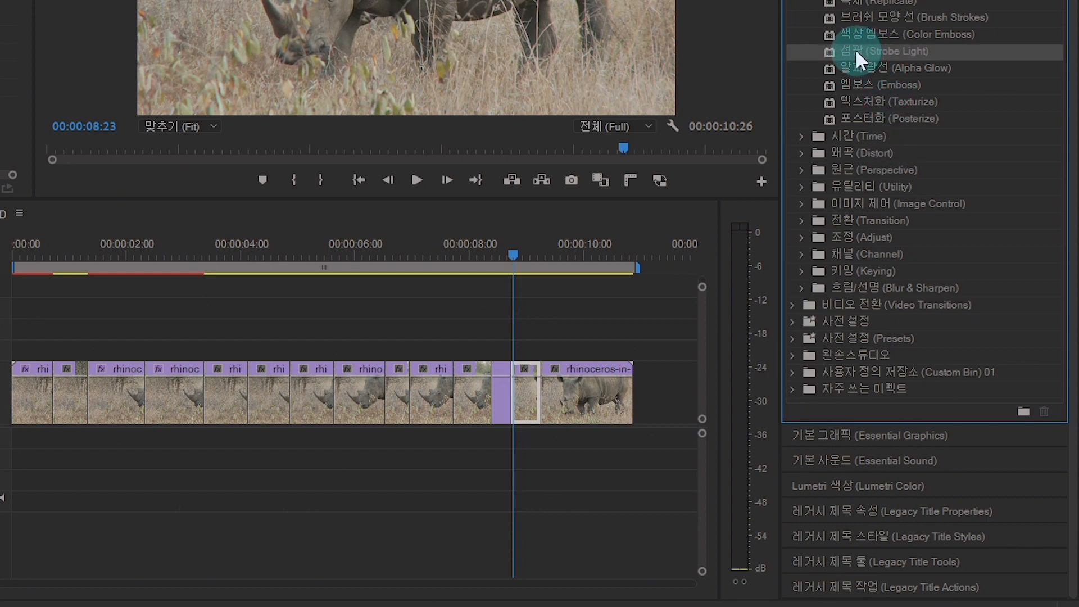
drag(855, 48, 862, 390)
click(792, 389)
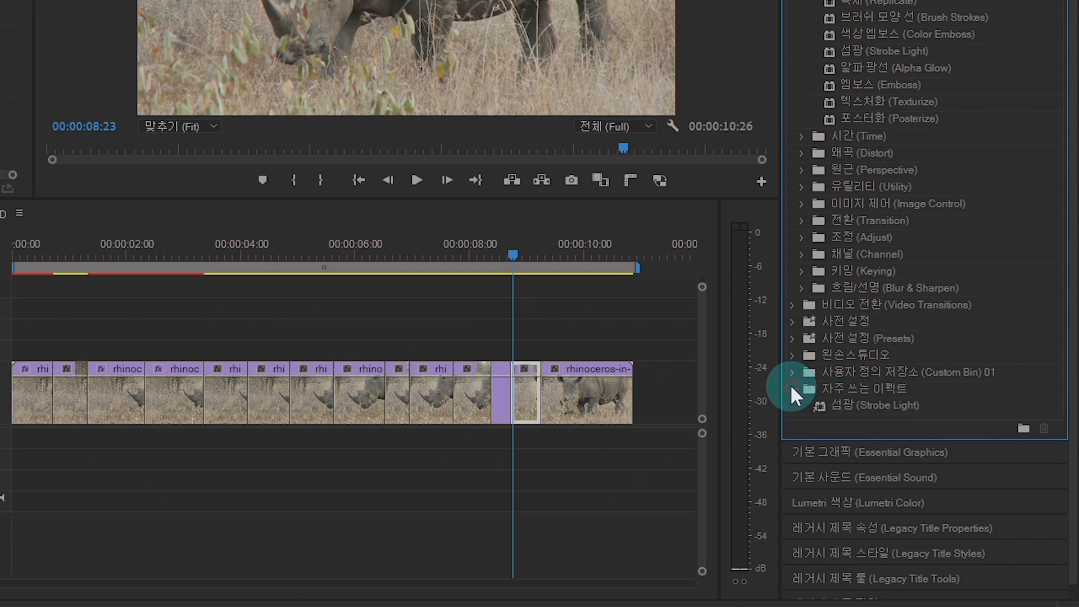
click(852, 396)
click(875, 408)
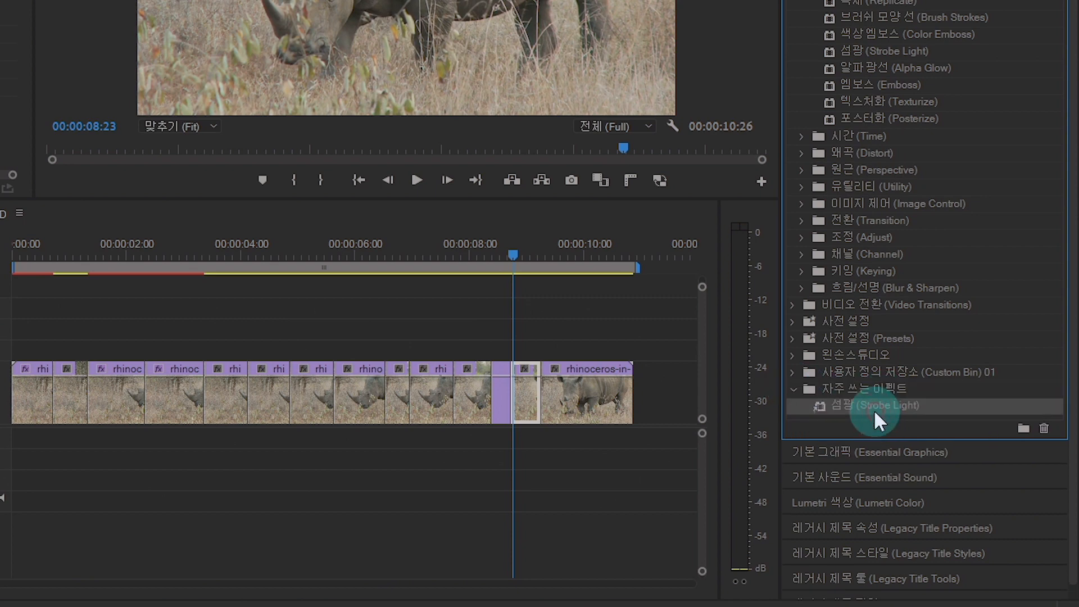
drag(852, 117, 841, 388)
Step: Try to add the DeNoise audio effect to the 자주 쓰는 이펙트 bin from the fully expanded Audio Effects list
scroll(878, 217, up, 3)
scroll(878, 217, up, 6)
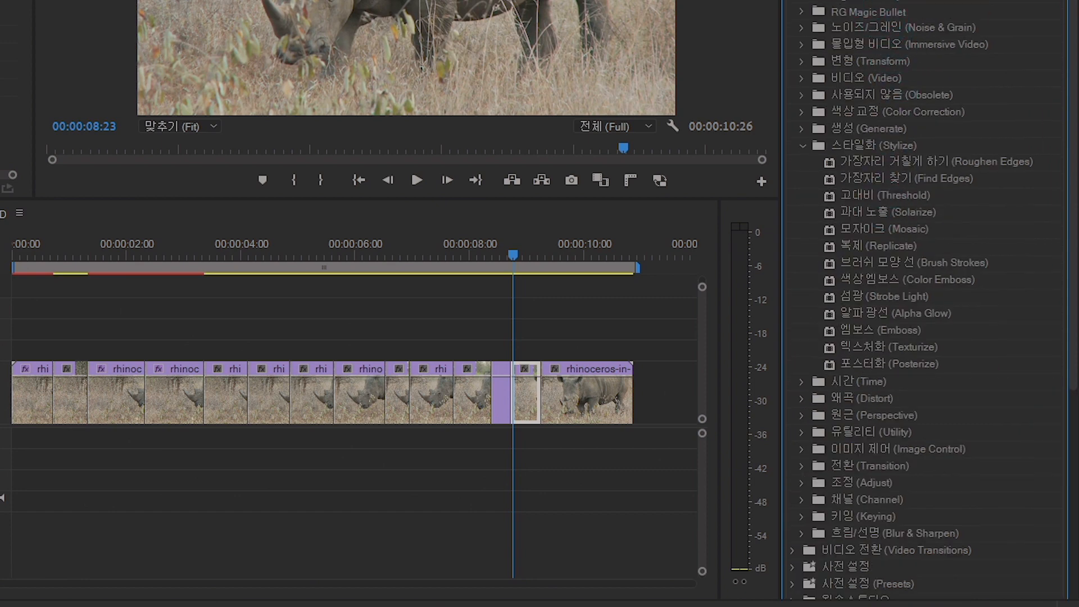
scroll(927, 298, up, 10)
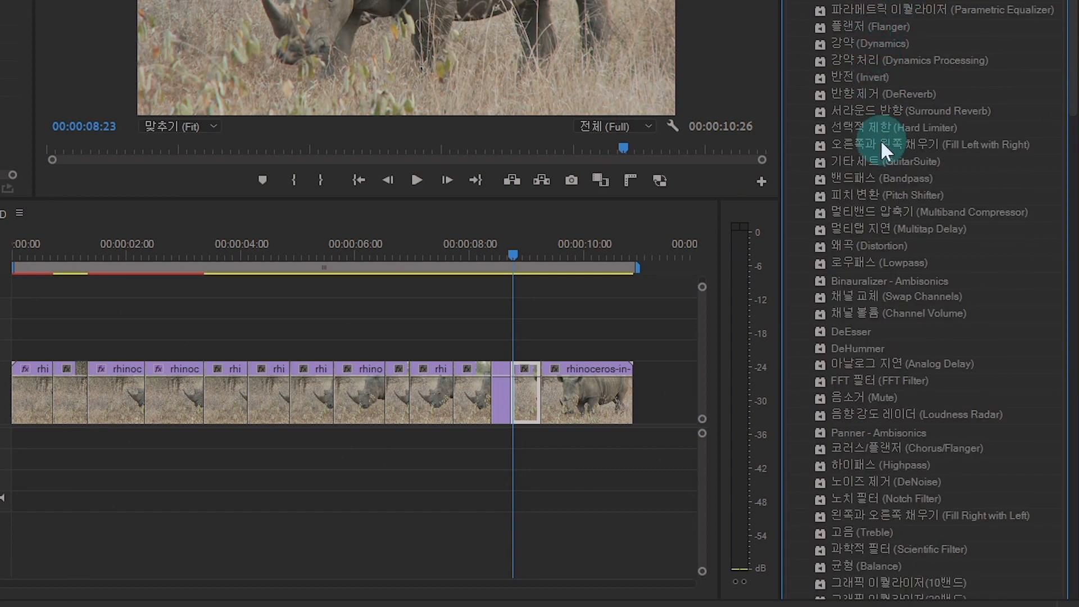
click(868, 395)
scroll(871, 406, down, 5)
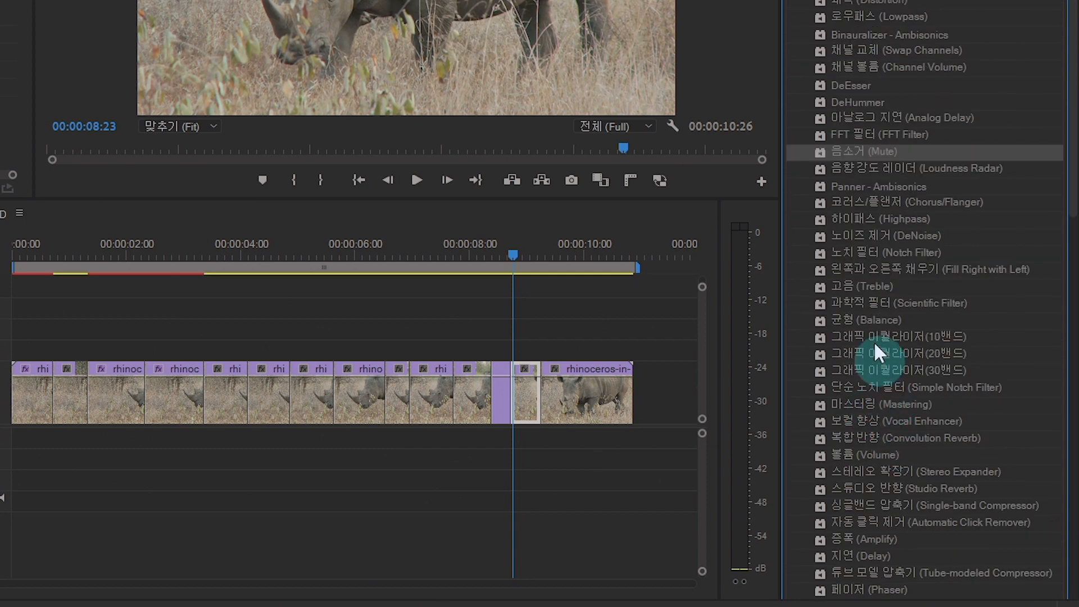
click(866, 235)
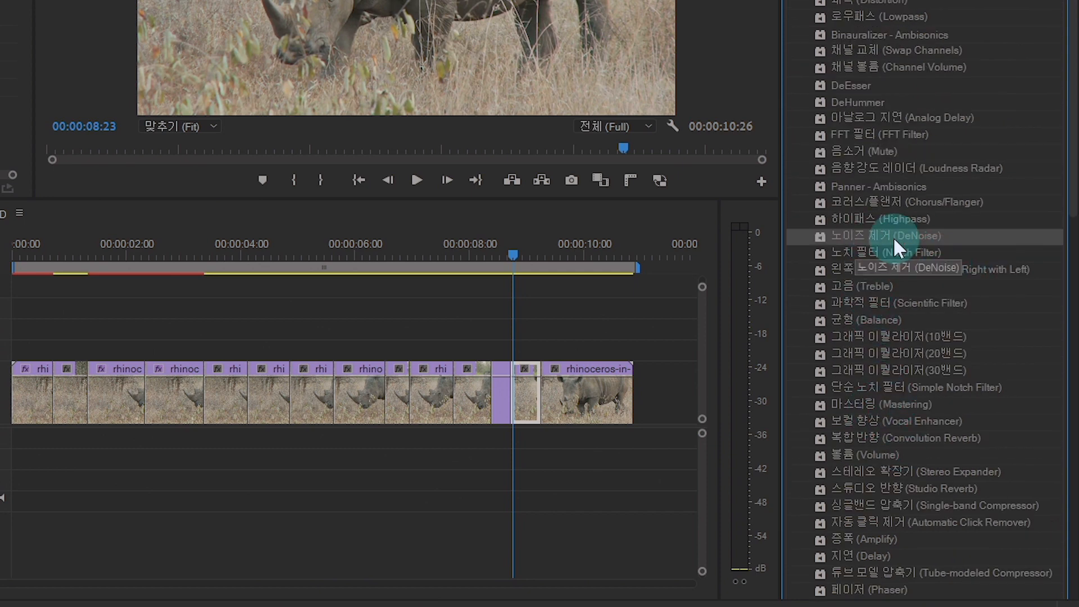
drag(886, 248, 891, 588)
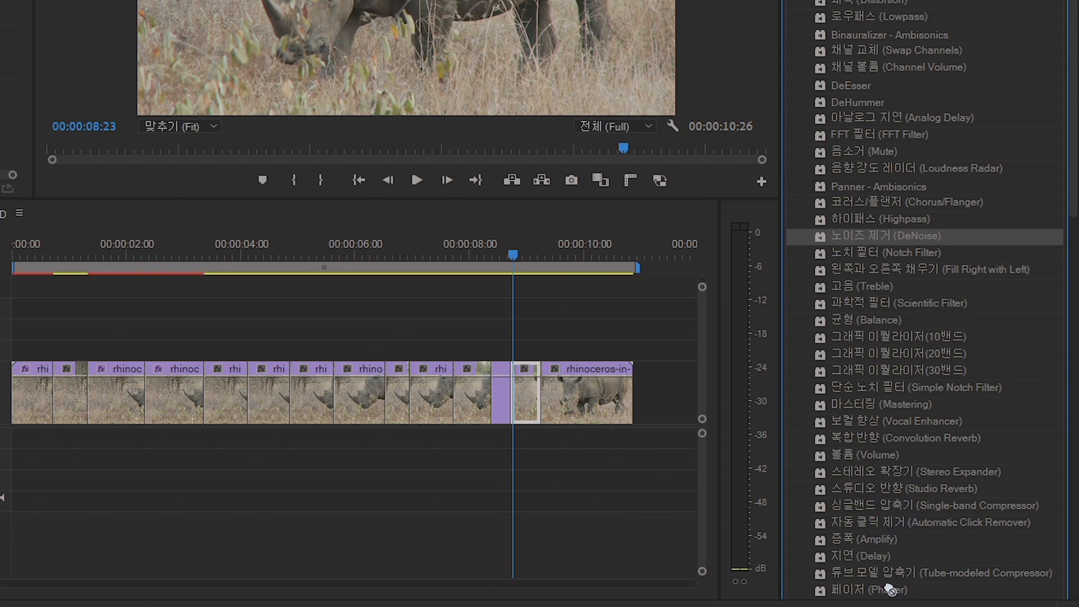
drag(888, 590, 892, 527)
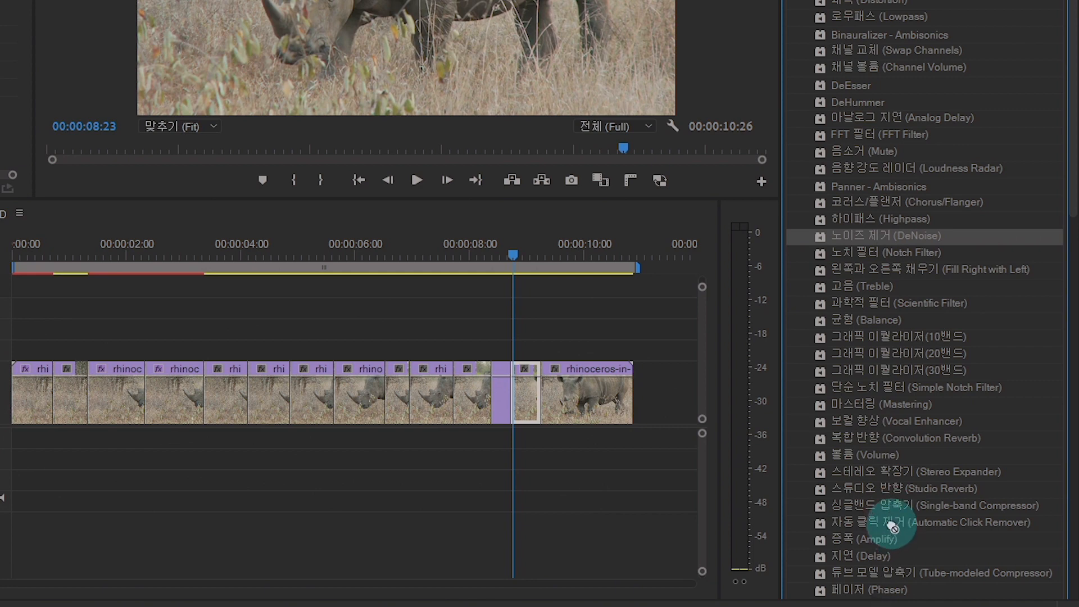
drag(884, 409, 883, 175)
scroll(884, 175, up, 5)
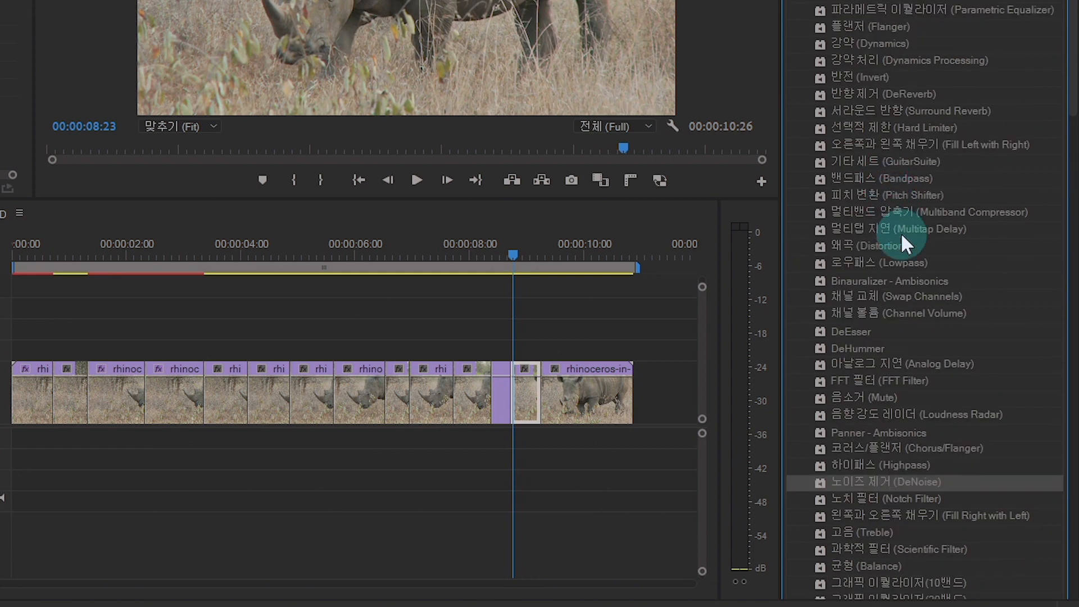
Step: Search the effects for 노이즈, add the DeNoise audio effect to the 자주 쓰는 이펙트 bin, and clear the search
drag(901, 231, 909, 60)
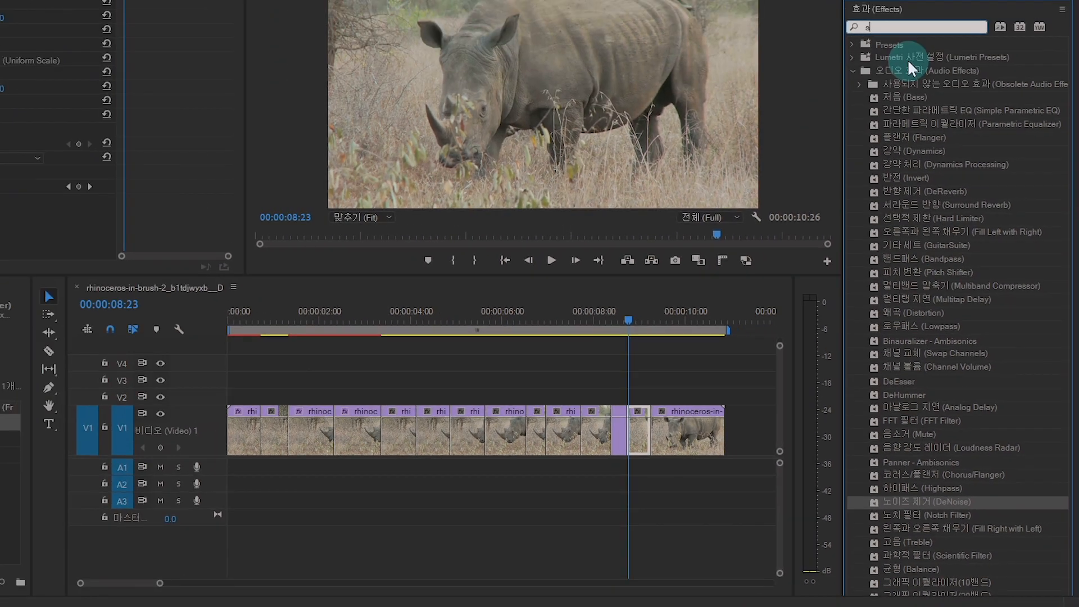
text(노이즈)
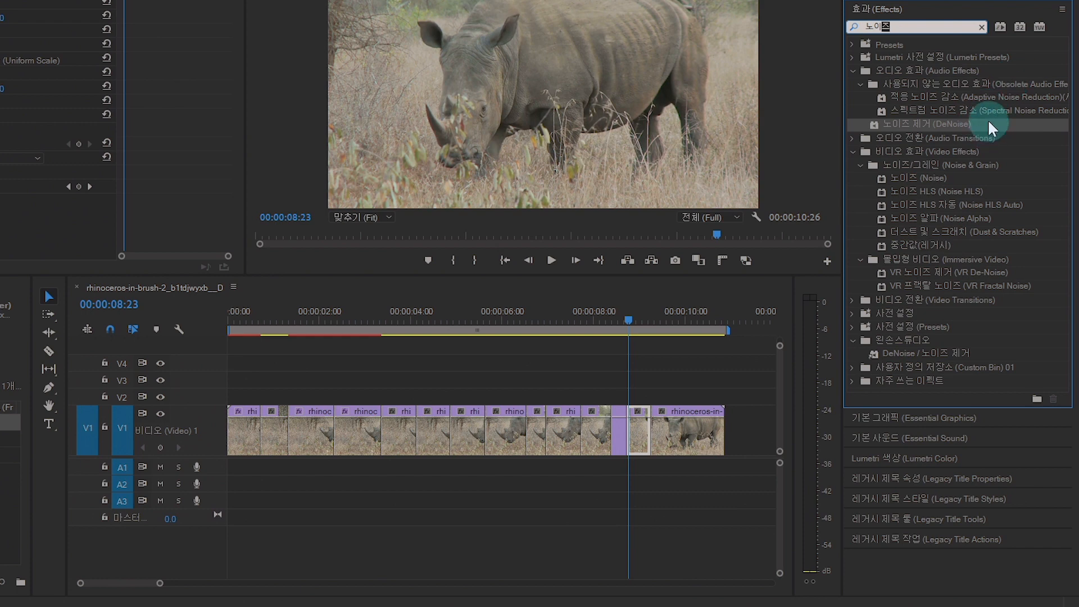
drag(990, 128, 919, 382)
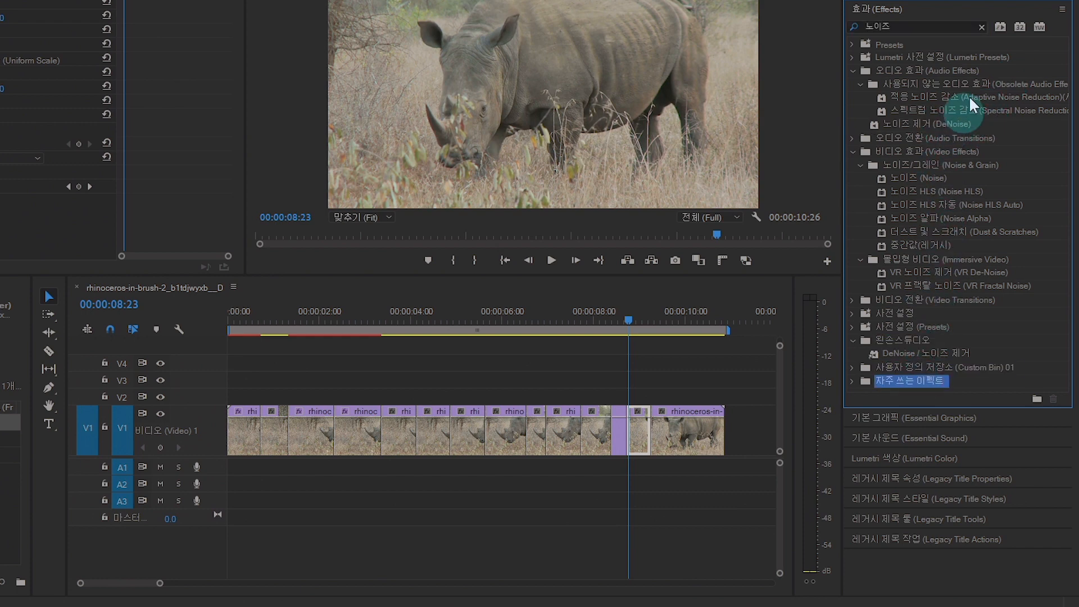
click(982, 27)
Step: Review the effects in the 왼손스튜디오 bin, starting with its Constant Power transition
double_click(908, 179)
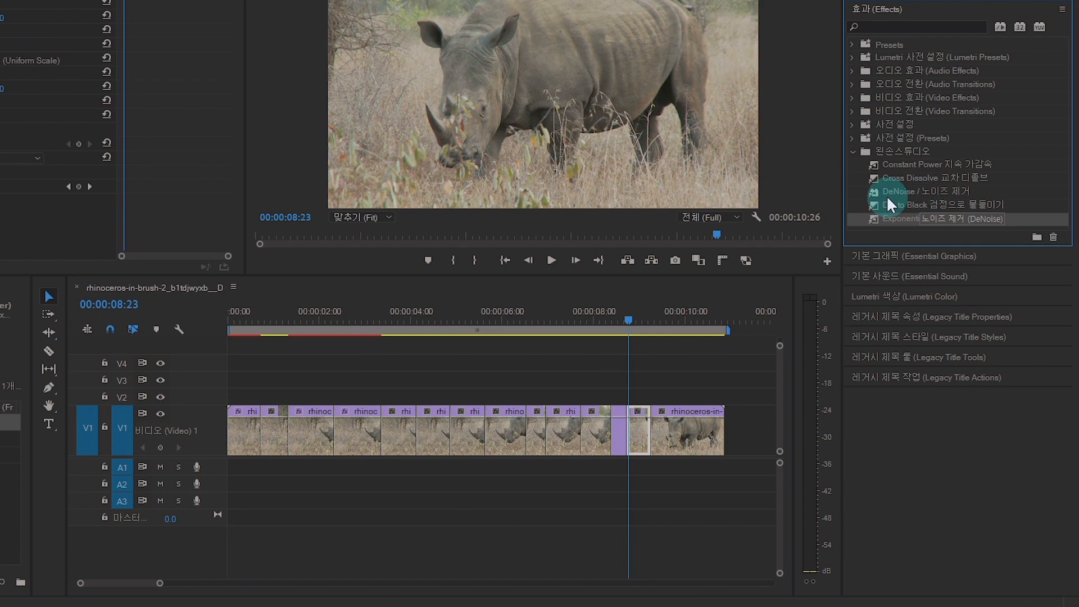
click(891, 166)
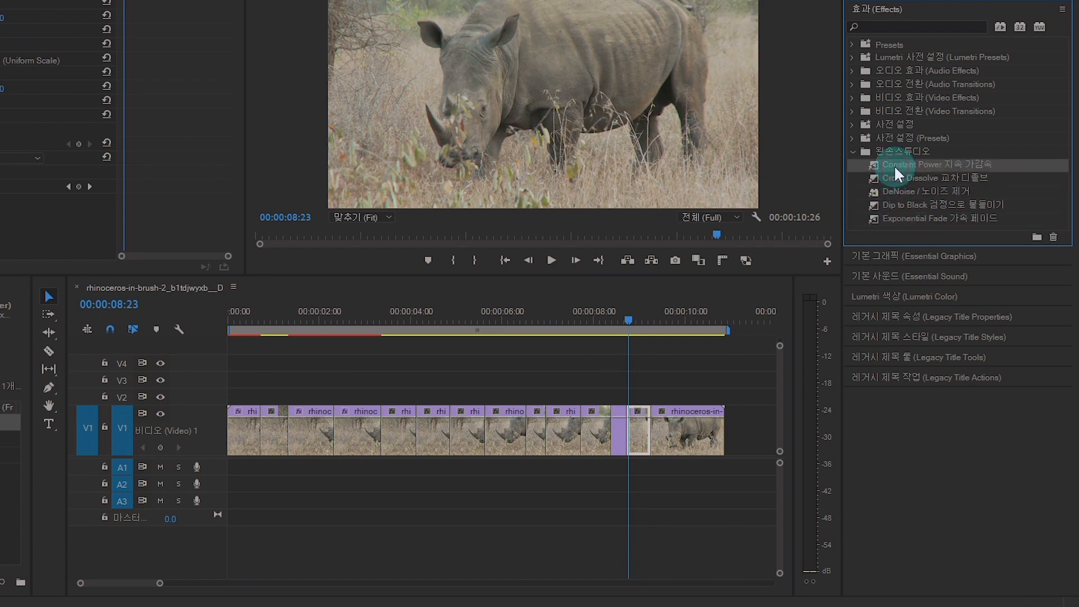
Step: Set the Lumetri Color Temperature of the selected clip at 00:00:08:23 to -35.9
click(854, 153)
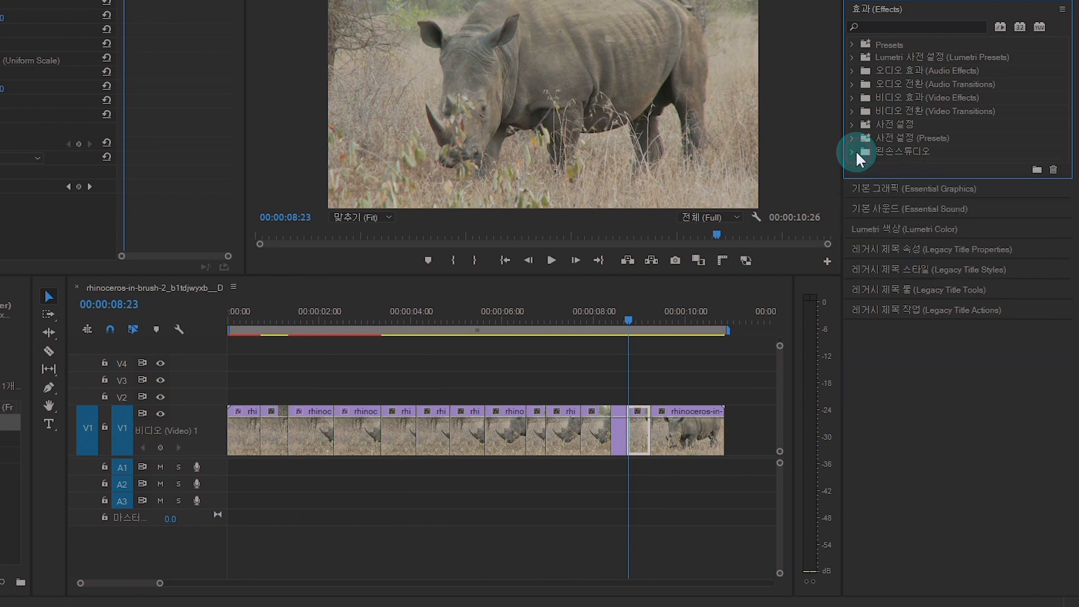
click(888, 234)
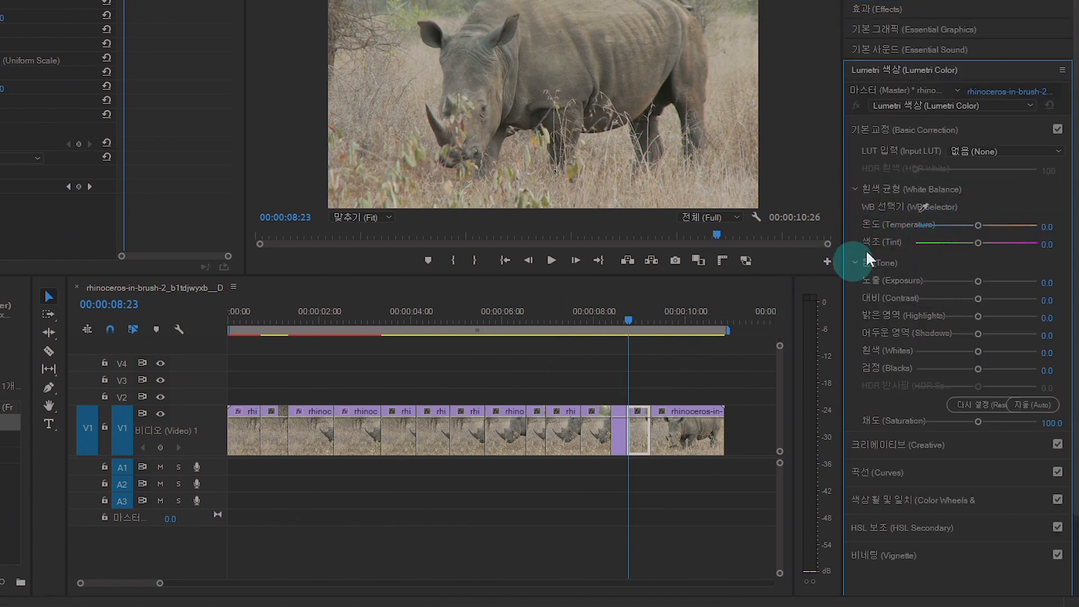
click(966, 228)
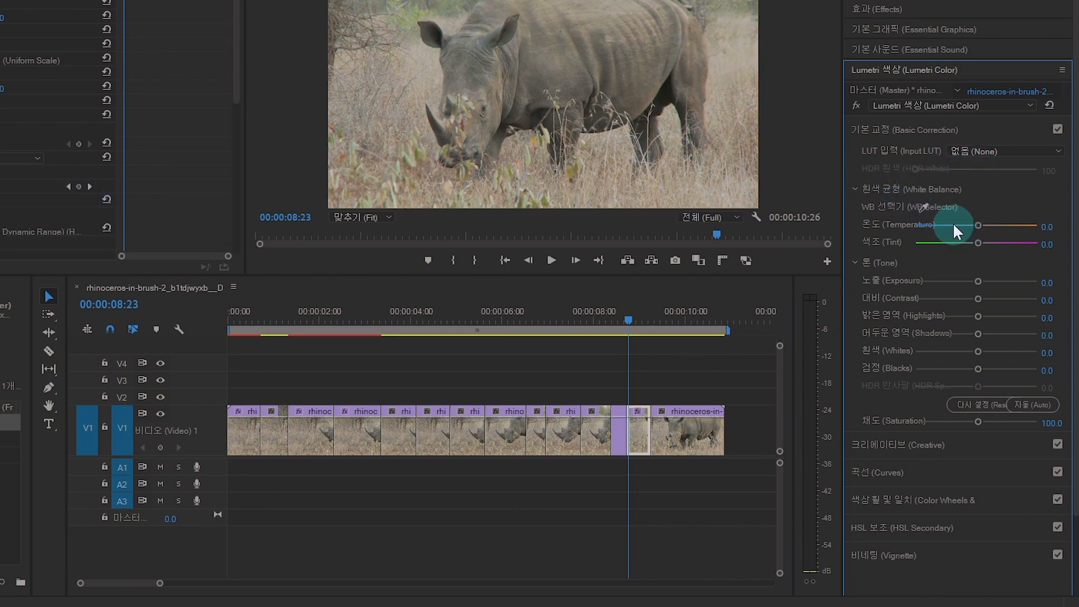
click(954, 225)
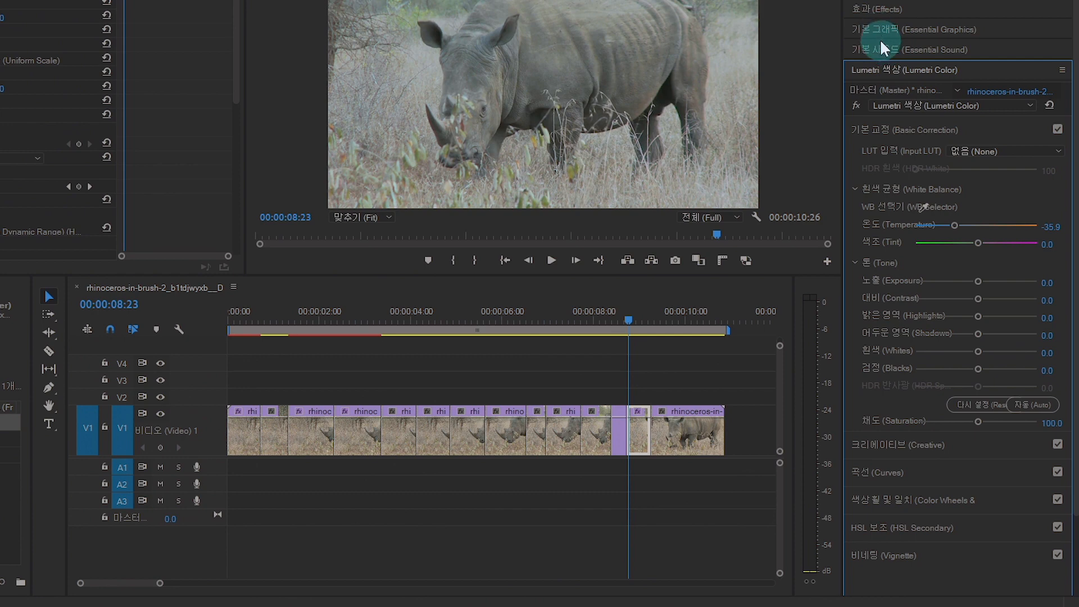
Step: Apply the Lens Flare effect from Generate and the Lens Distortion effect from Distort to the clip at 00:00:08:23
click(877, 9)
drag(907, 272, 638, 430)
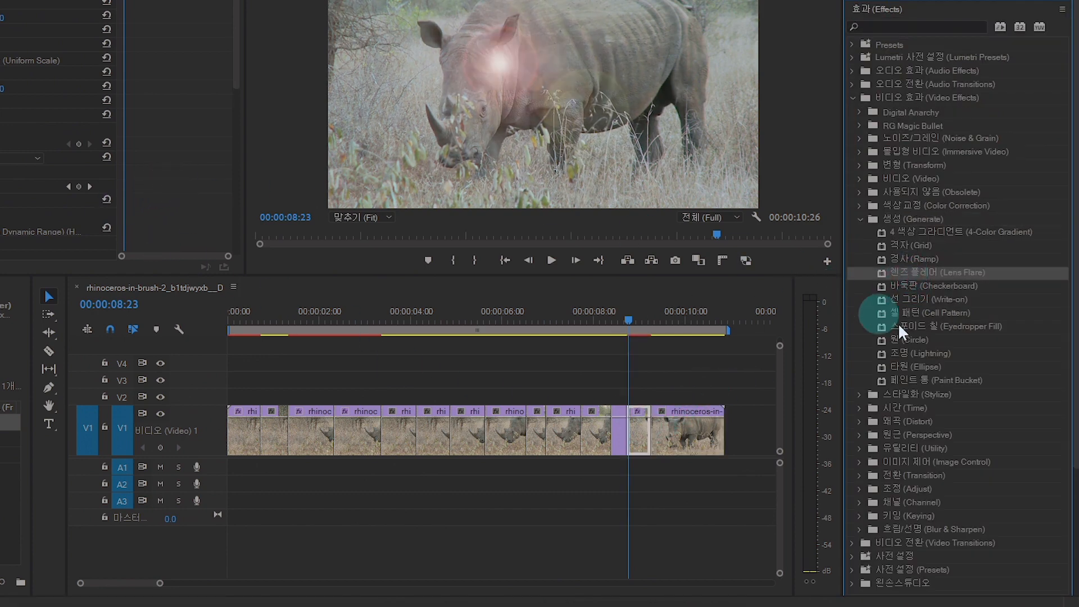
scroll(948, 341, down, 3)
click(859, 278)
click(859, 265)
drag(905, 332, 636, 417)
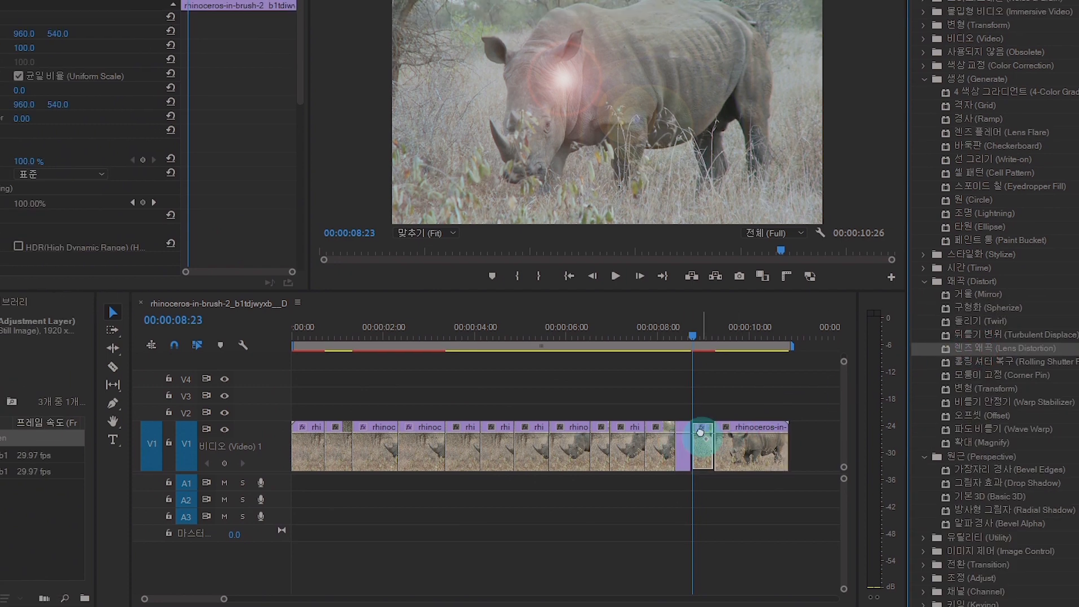
Step: Set the Curvature of the clip's Lens Distortion effect to 38
drag(700, 431, 700, 432)
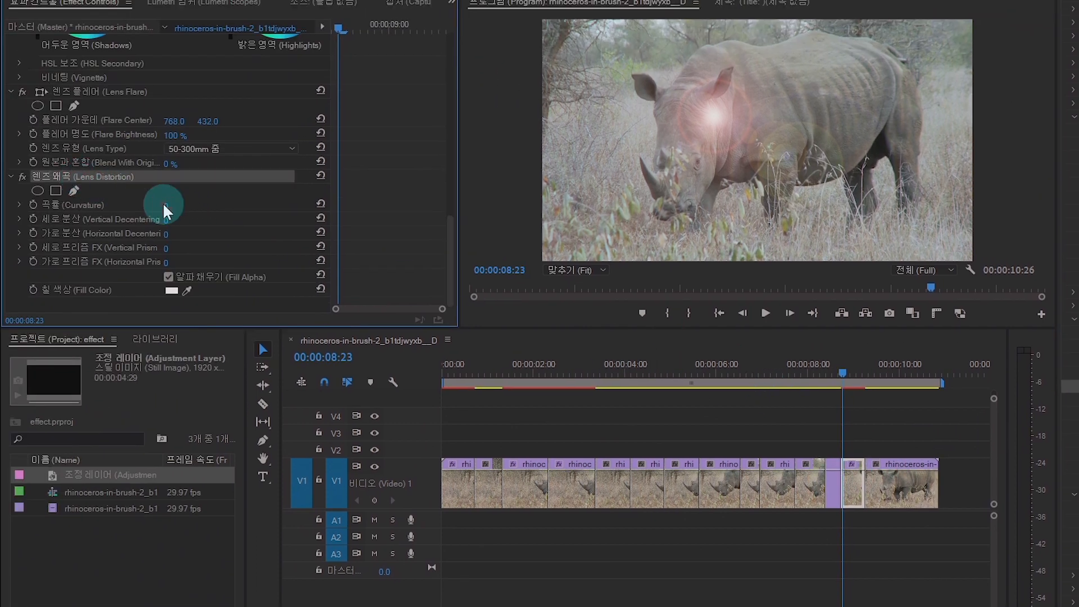
drag(164, 211, 207, 204)
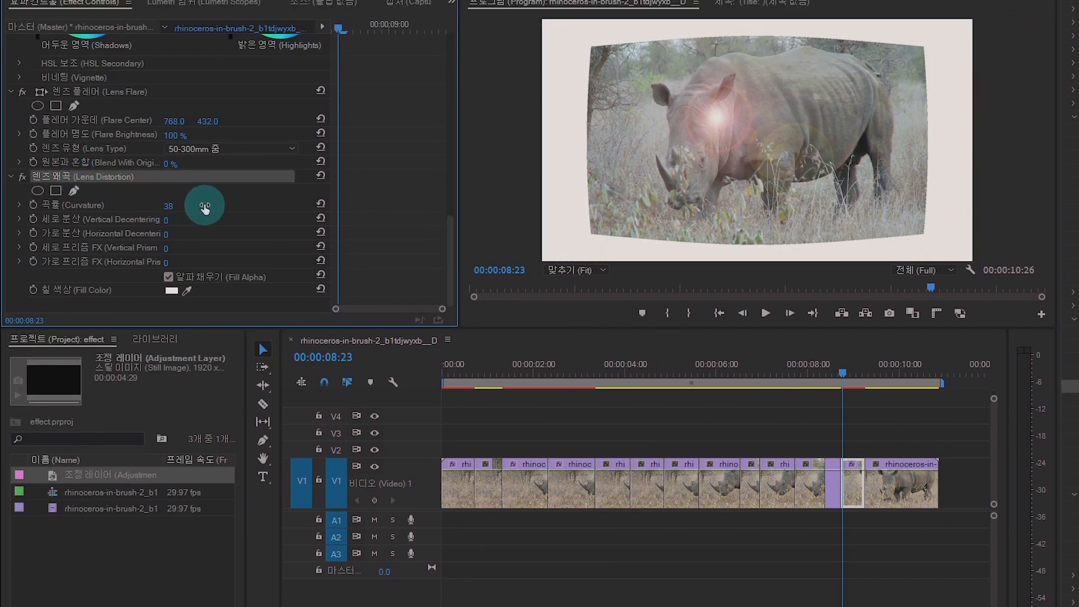
Step: Examine the Lumetri Color, Lens Flare and Lens Distortion effects applied to the clip, with their settings collapsed
scroll(323, 278, up, 3)
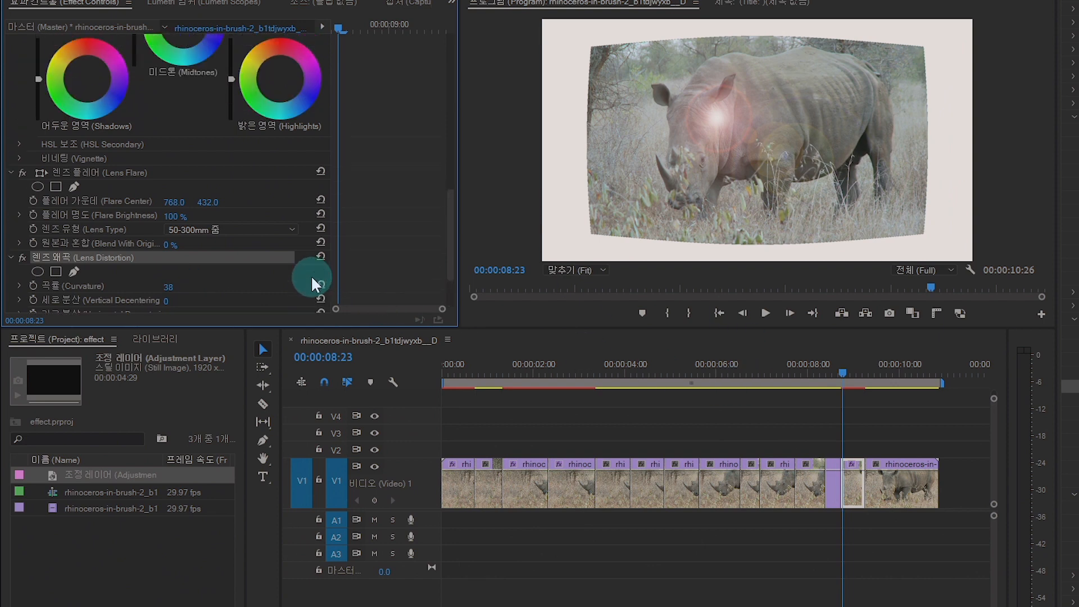
scroll(323, 278, up, 5)
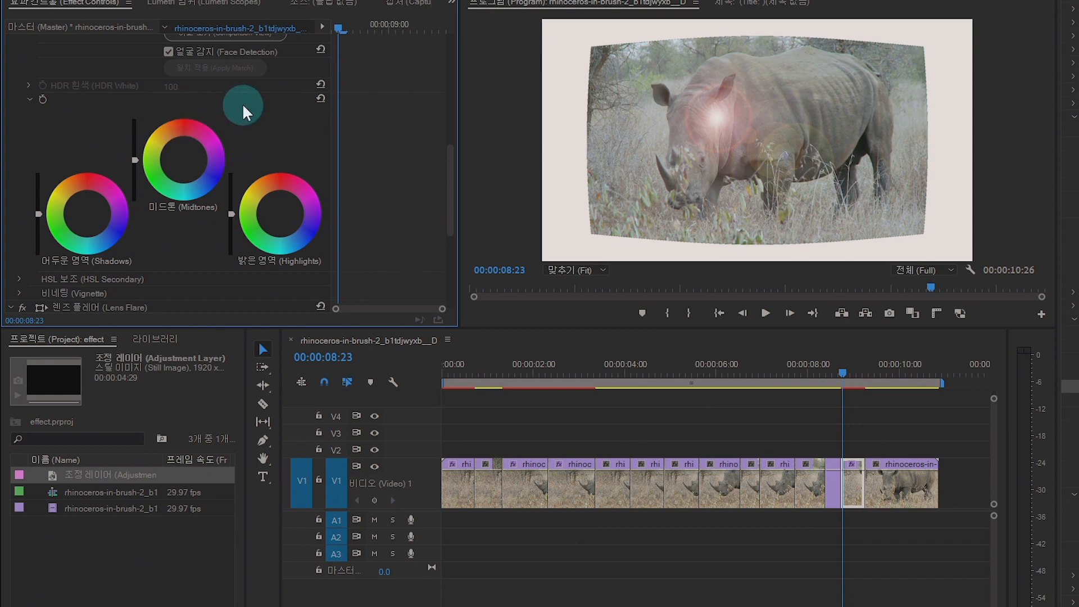
scroll(257, 113, down, 3)
scroll(225, 163, down, 2)
click(85, 186)
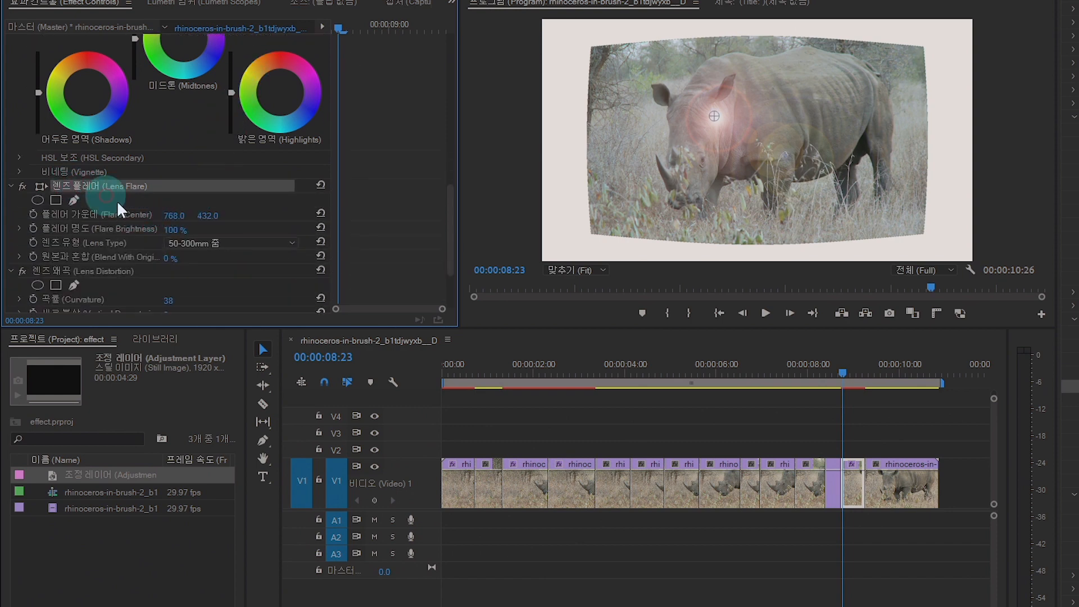
click(114, 271)
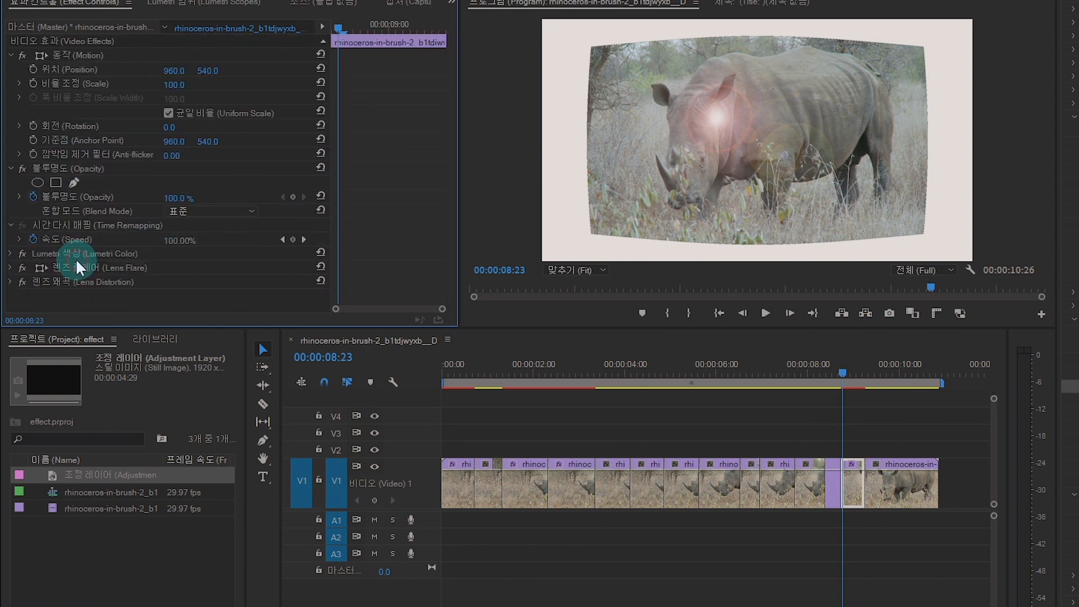
click(79, 254)
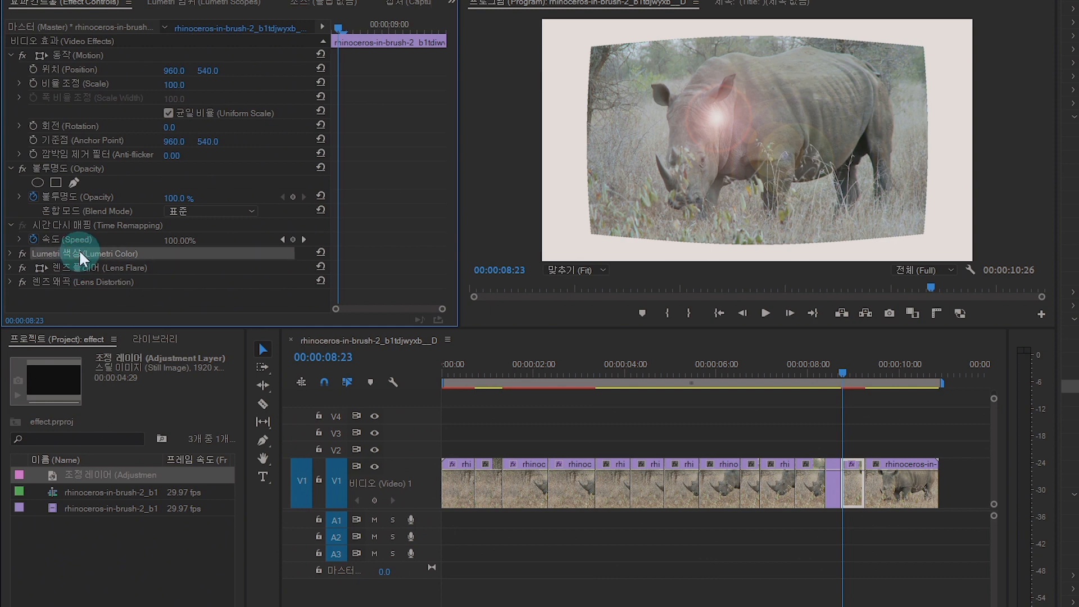
click(82, 268)
click(84, 282)
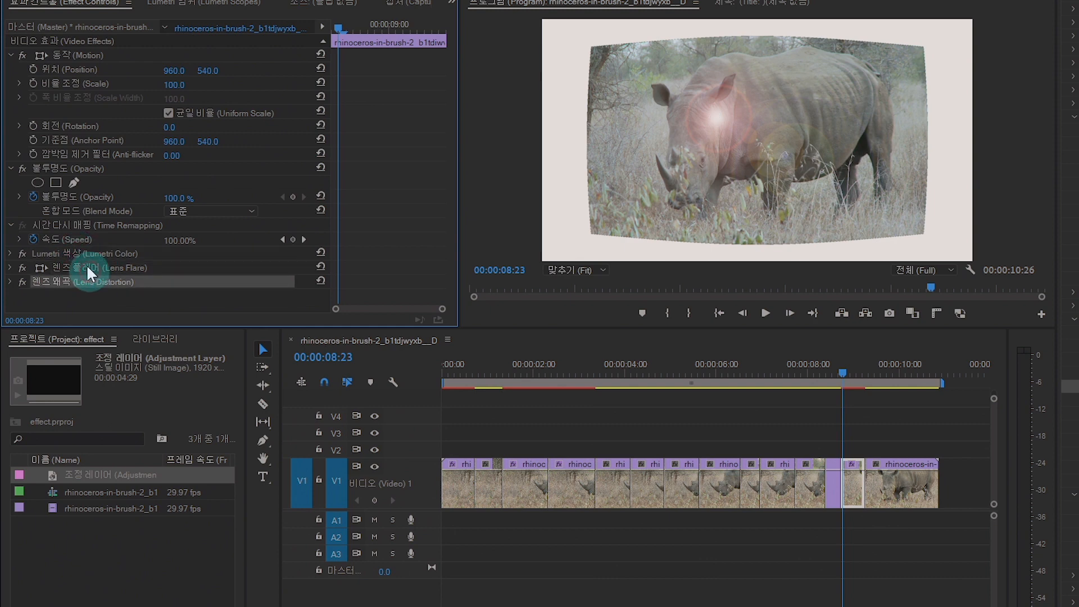
click(73, 265)
Step: Save the clip's Lumetri Color, Lens Flare and Lens Distortion effects together as a Scale-type preset named 색상조정, 렌즈플레어, 렌즈왜곡
click(73, 258)
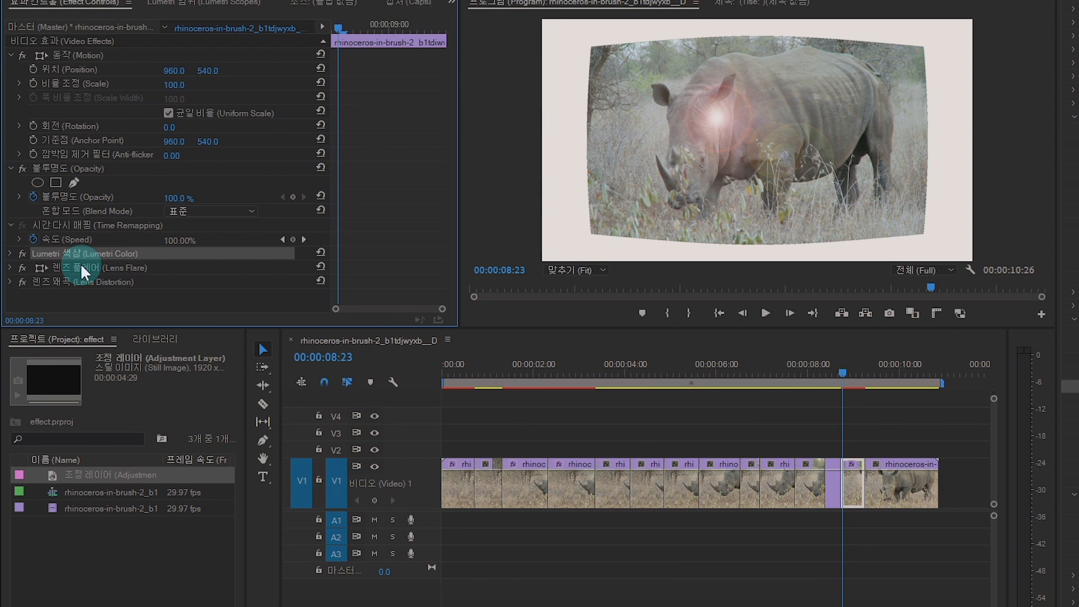
ctrl+click(82, 268)
ctrl+click(77, 282)
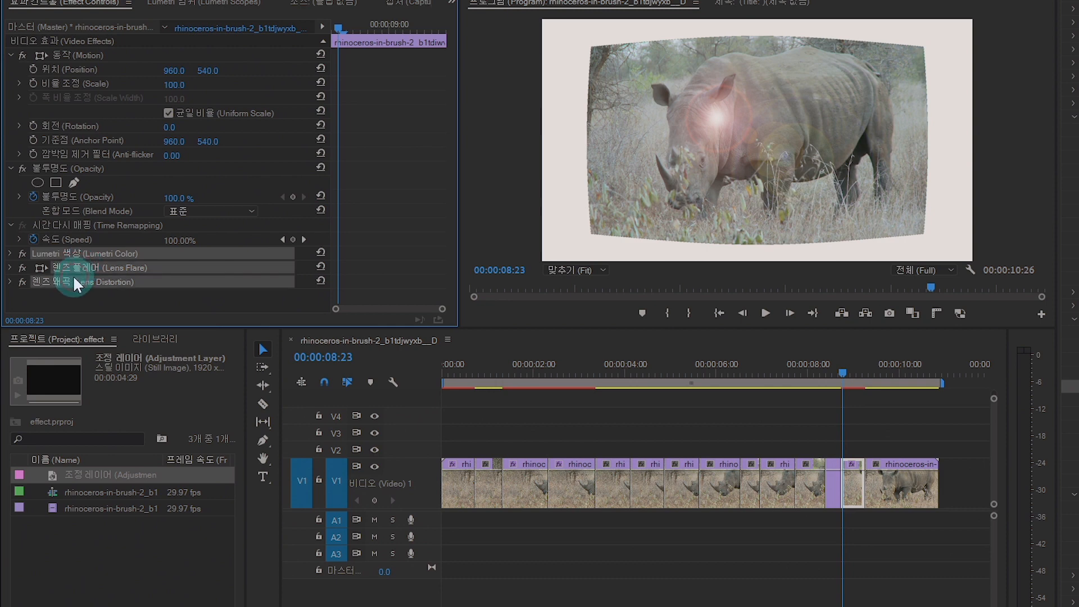
right_click(86, 268)
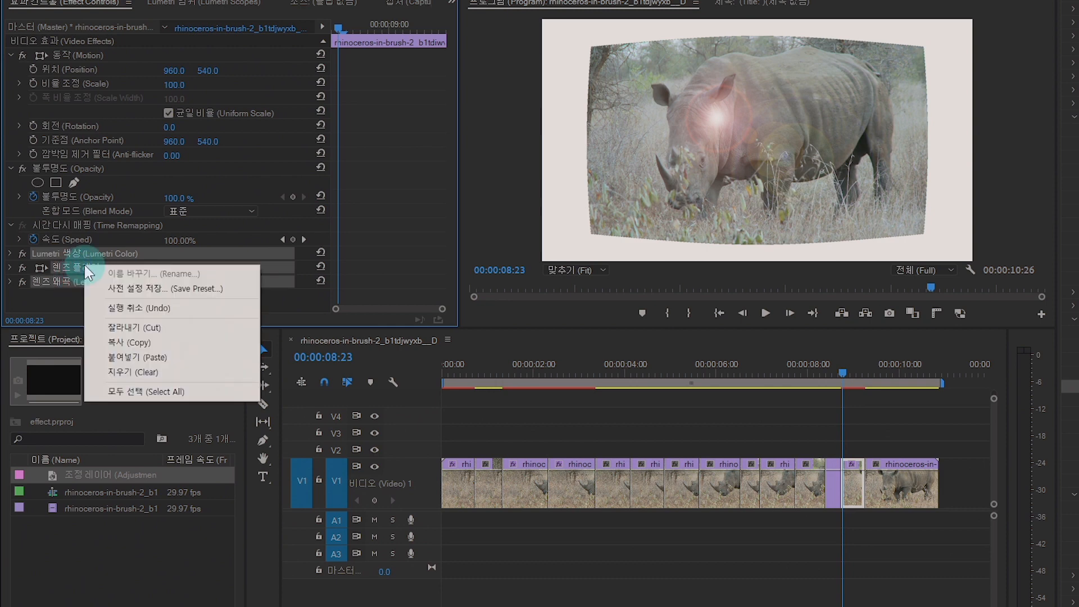
click(189, 289)
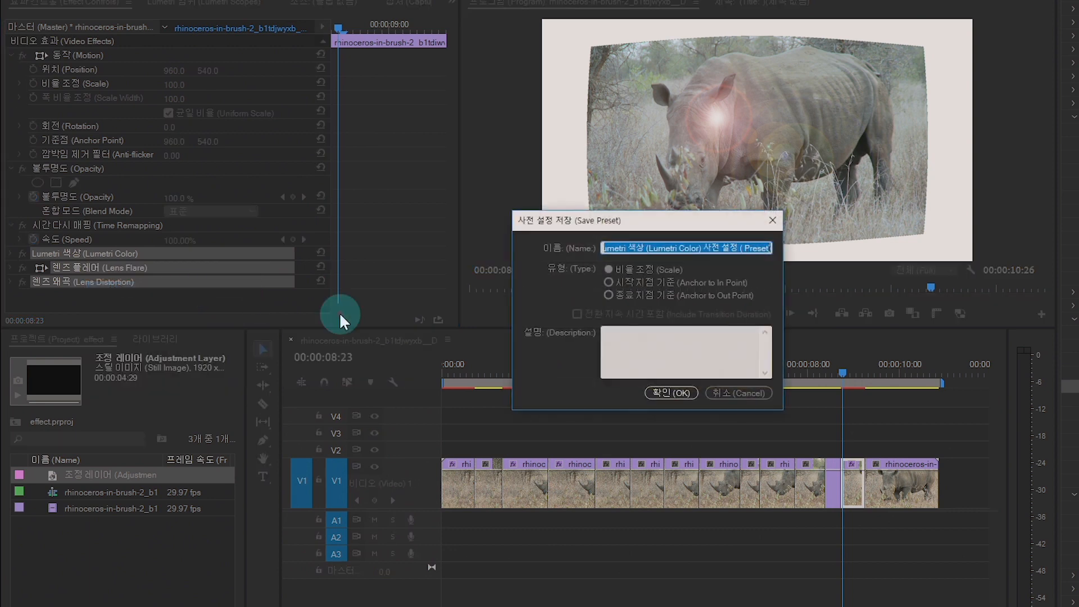
text(색상조저)
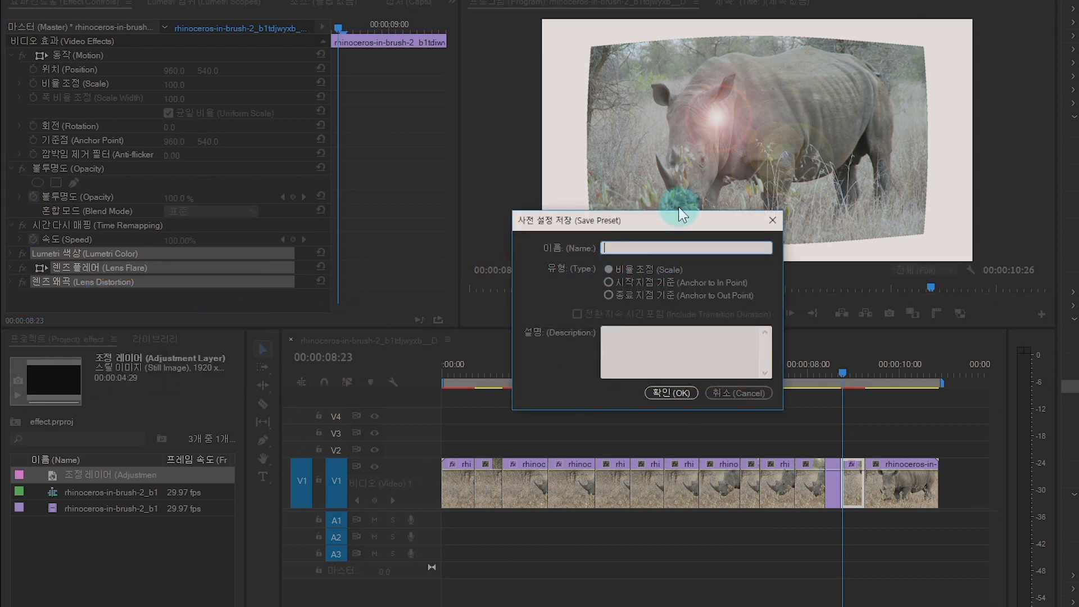
text(ㅇ.)
text( 렌즈플레어, )
text(렌즈왜곡)
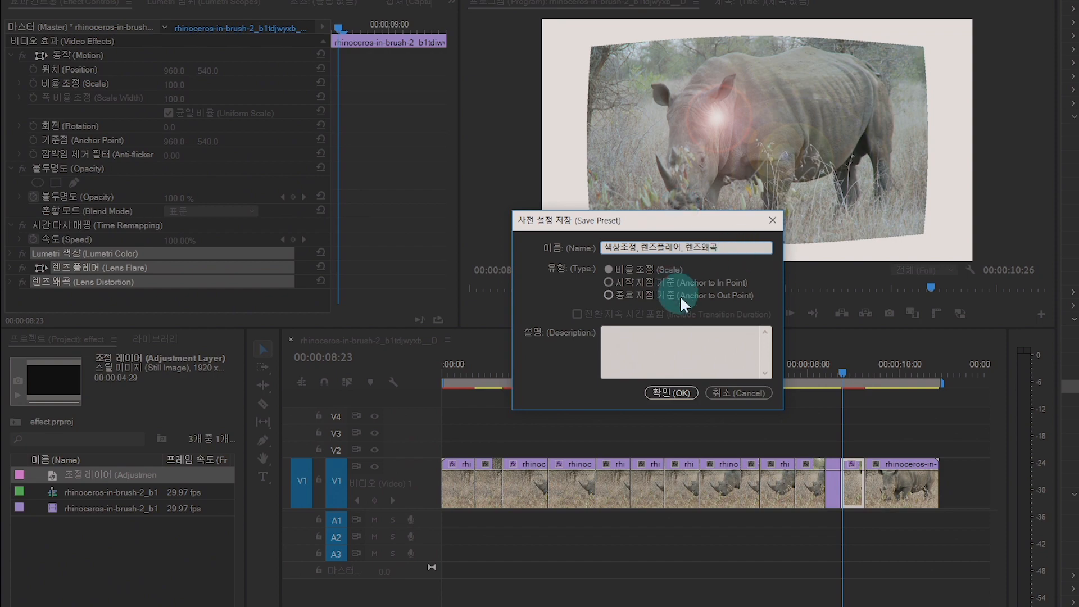
click(679, 393)
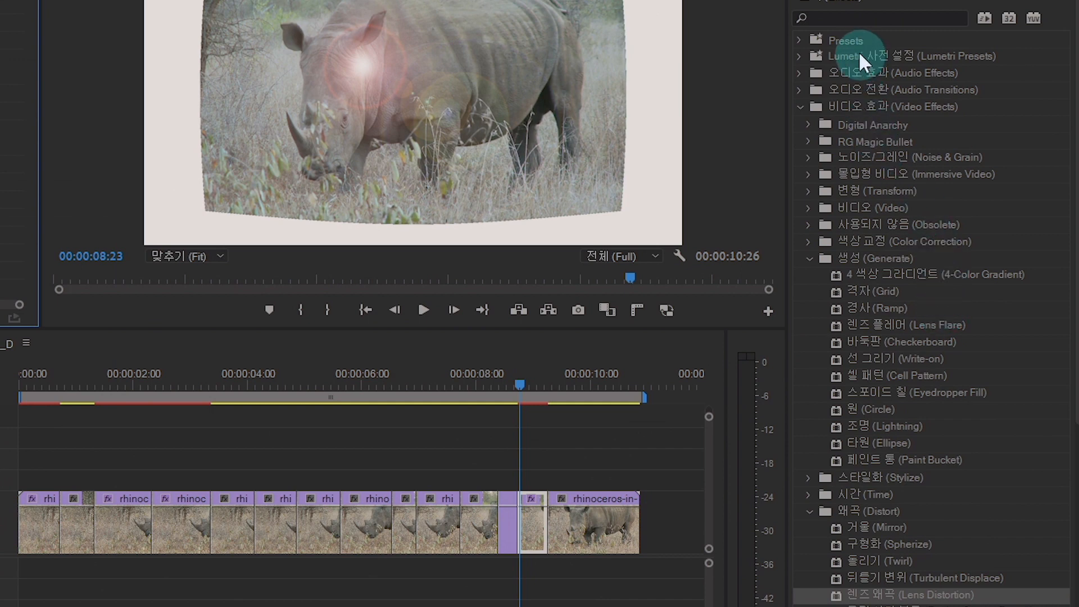
Step: Apply the saved preset 색상조정, 렌즈플레어, 렌즈왜곡 to the last clip in the sequence
click(799, 40)
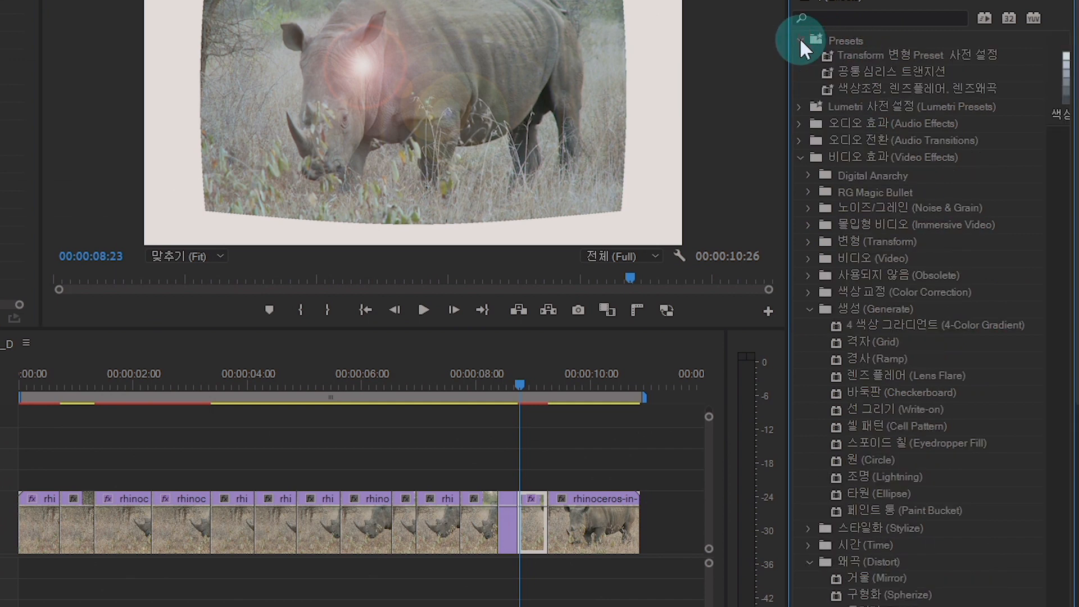
click(937, 87)
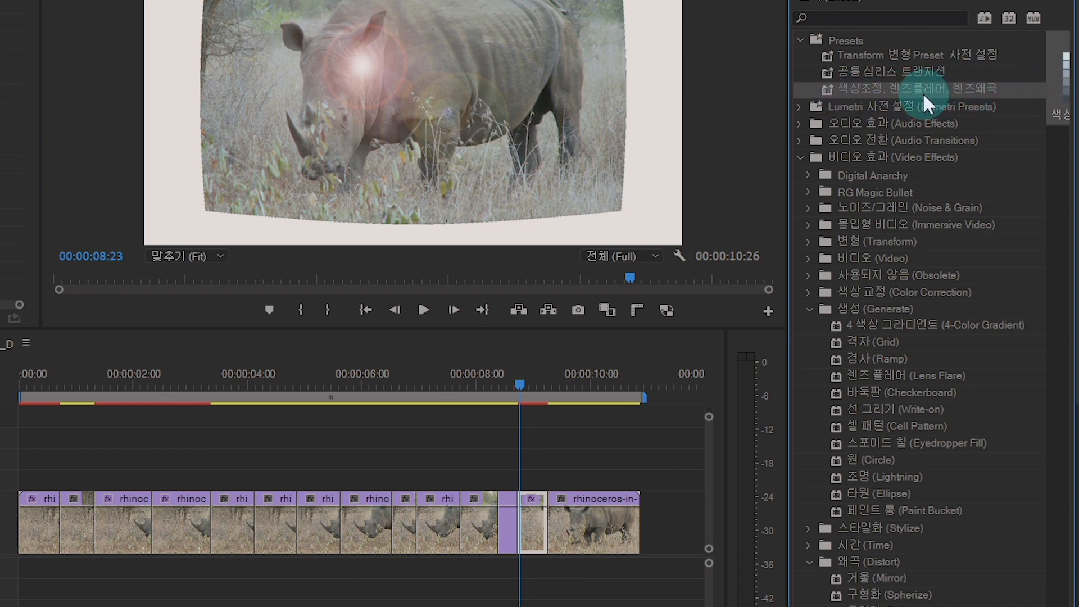
key(ctrl+s)
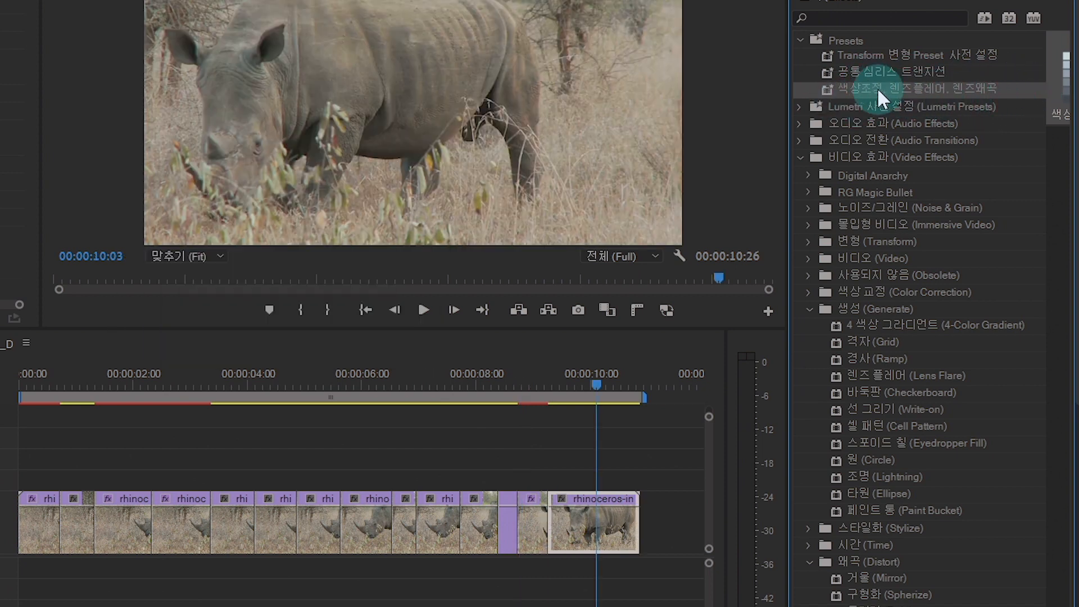
drag(876, 87, 611, 535)
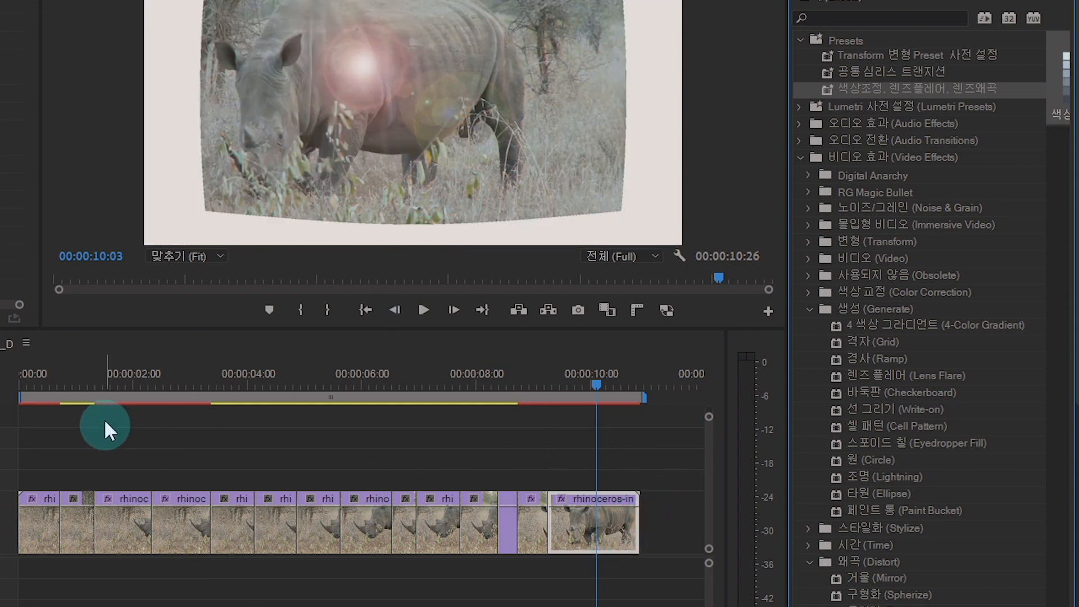
Step: Apply the 색상조정, 렌즈플레어, 렌즈왜곡 preset to the clip about 4.5 seconds in and 공통 심리스 트랜지션 to the clip at 00:00:07:14
click(278, 382)
drag(924, 89, 284, 516)
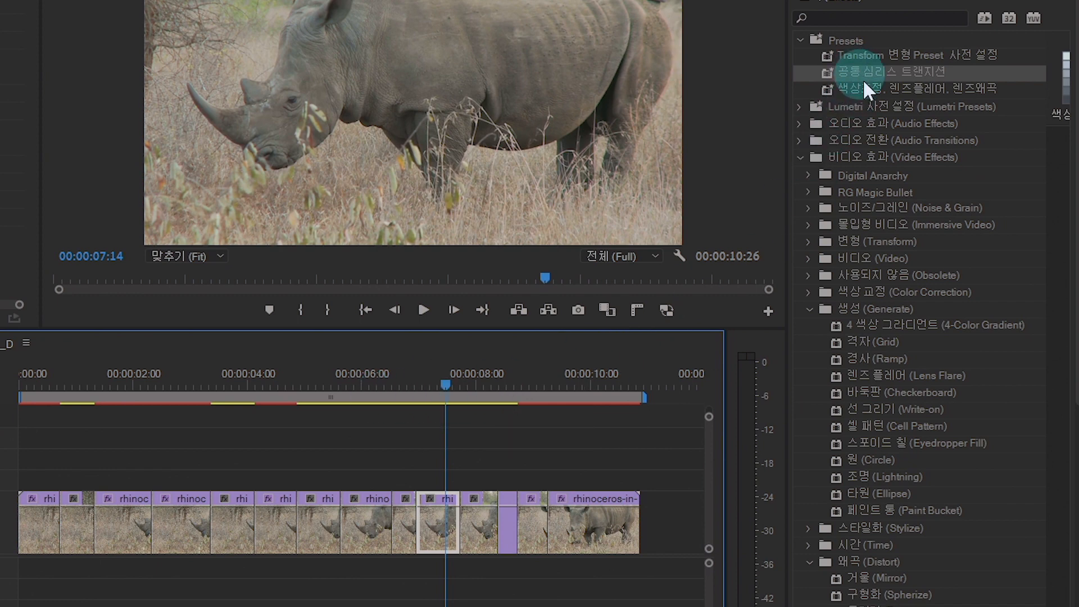
drag(905, 69, 458, 494)
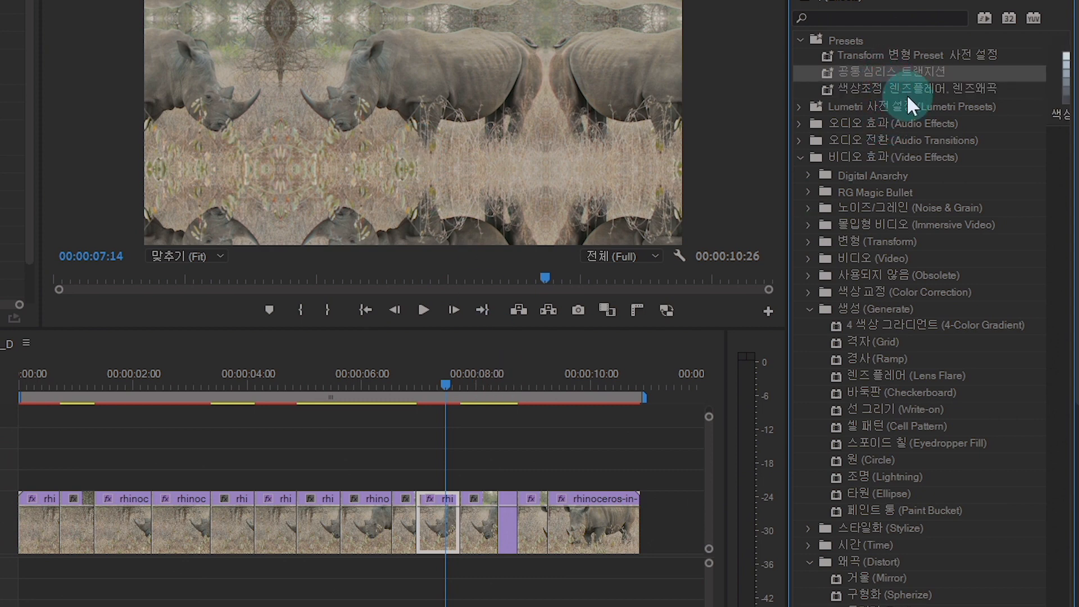
Step: Export the 색상조정, 렌즈플레어, 렌즈왜곡 preset as a file to the 동영상 folder, keeping the default file name
click(887, 93)
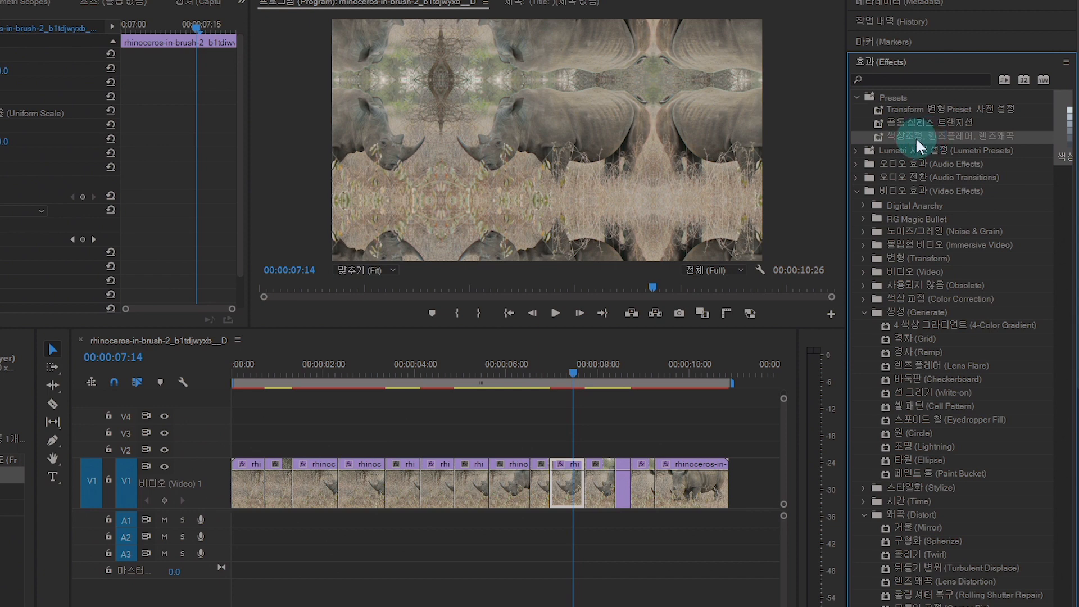
right_click(918, 145)
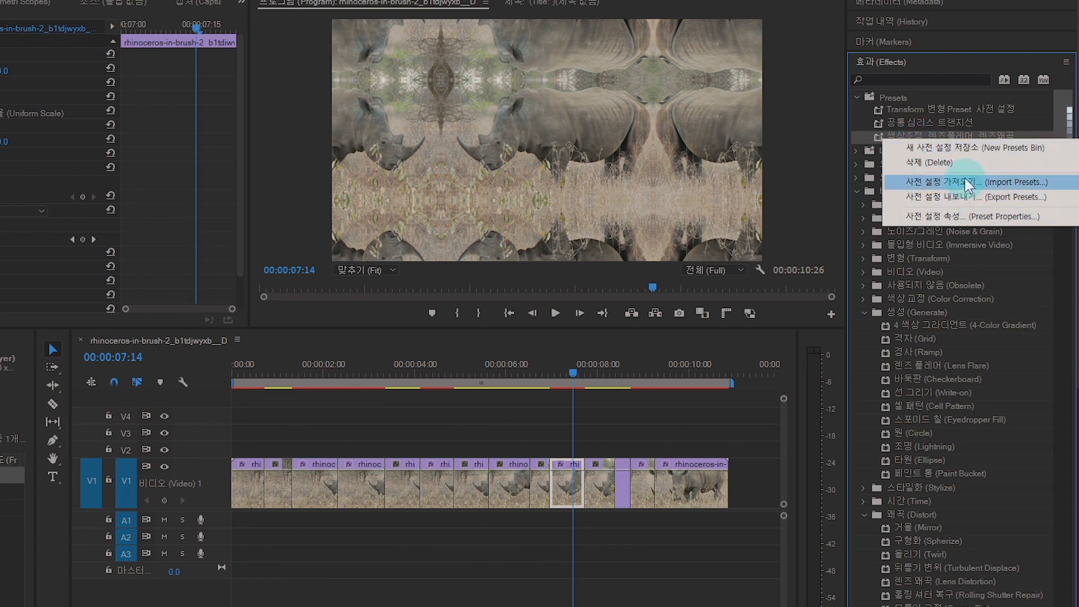
click(975, 196)
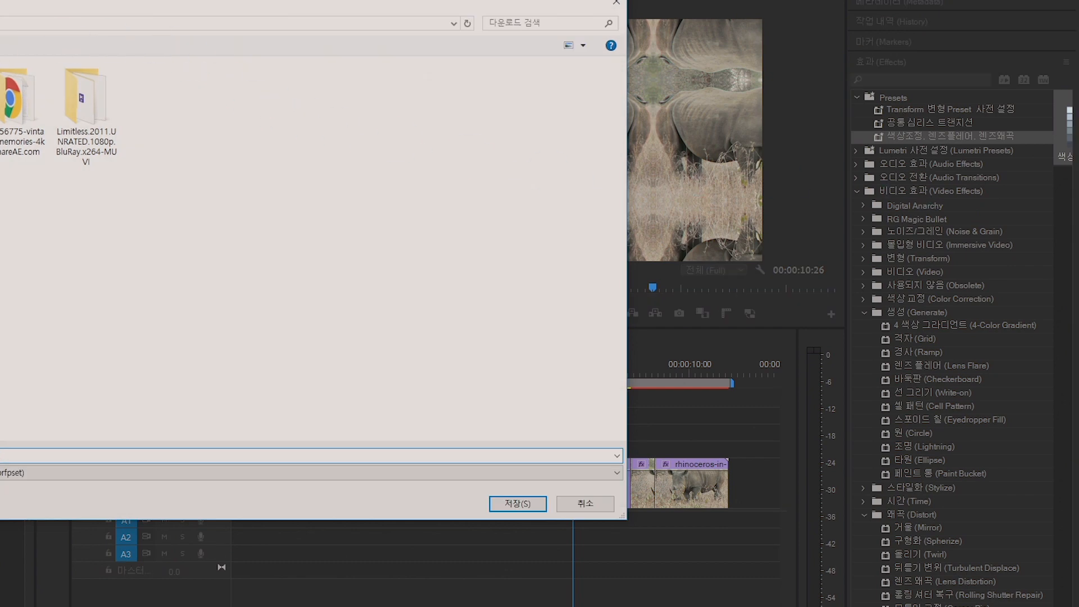
click(0, 79)
click(0, 135)
click(0, 292)
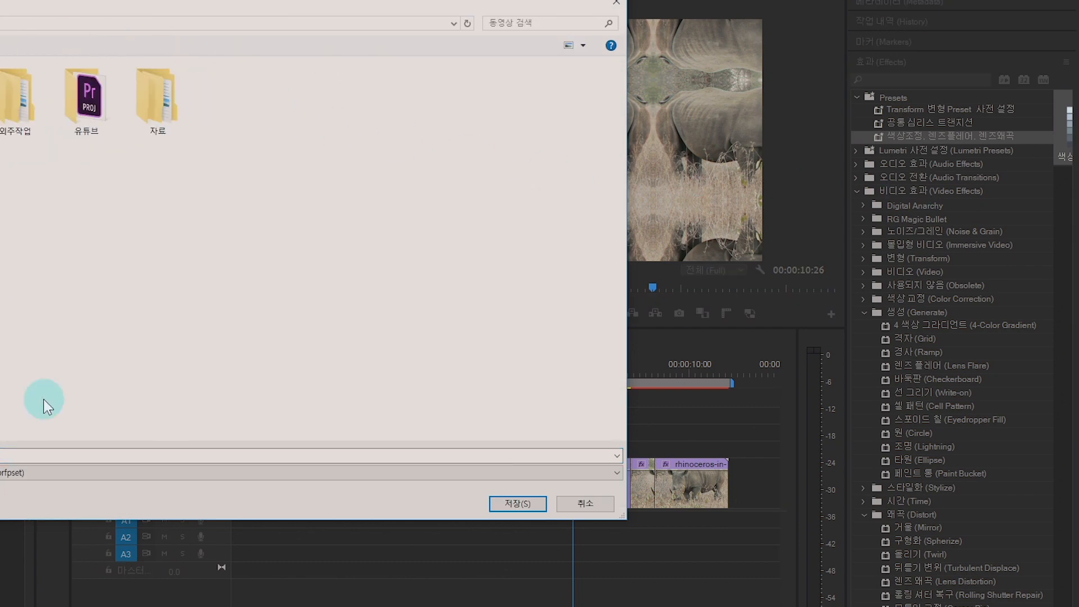
click(511, 502)
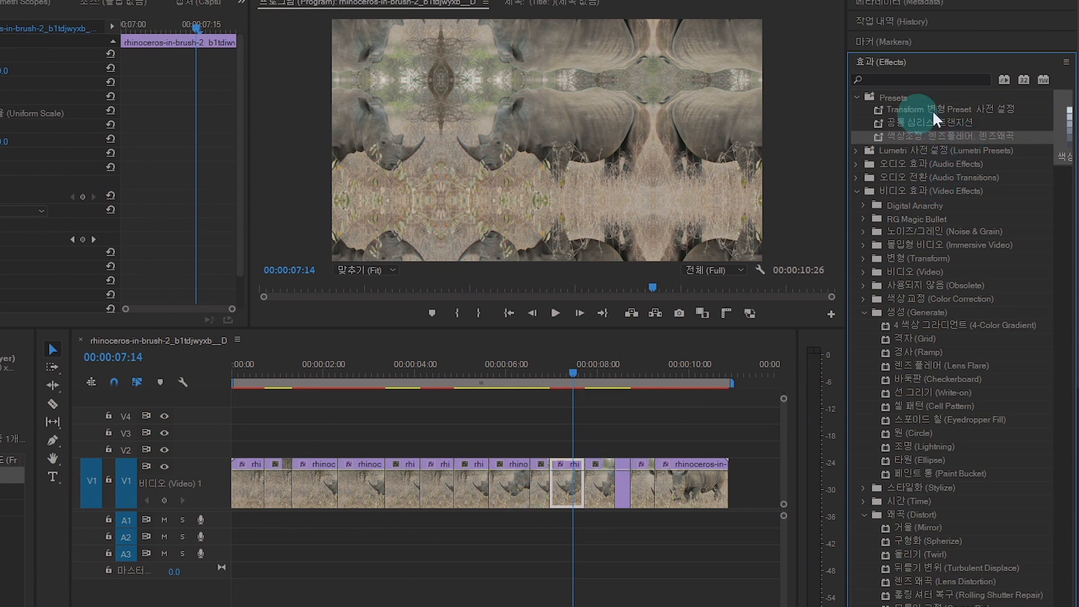
Step: Import the preset file 무제 사전 설정 (Untitled Preset).prfpset into Presets and select the imported preset
click(897, 100)
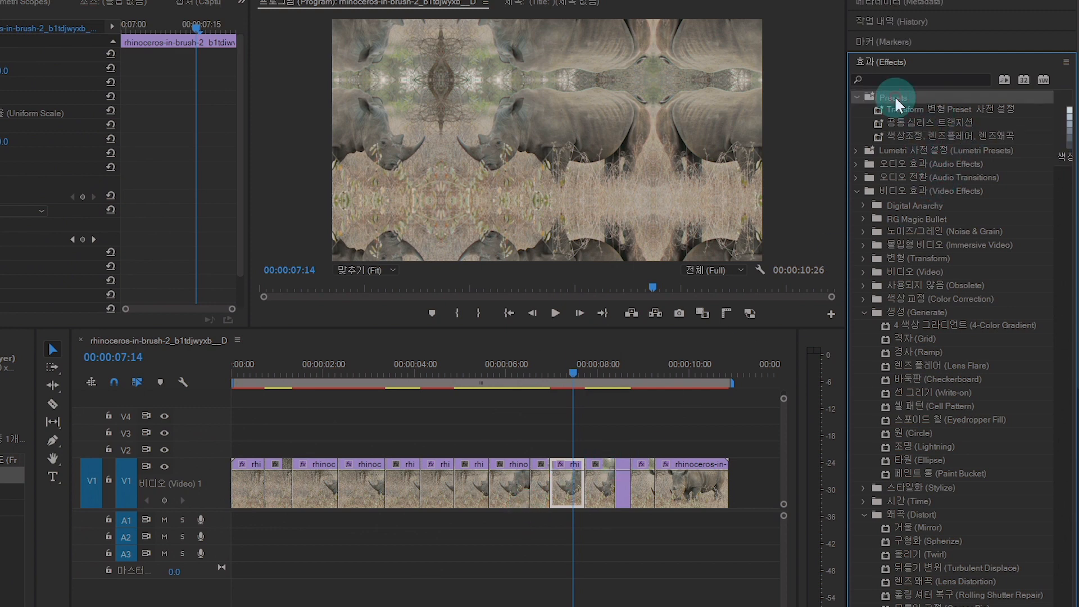
double_click(898, 101)
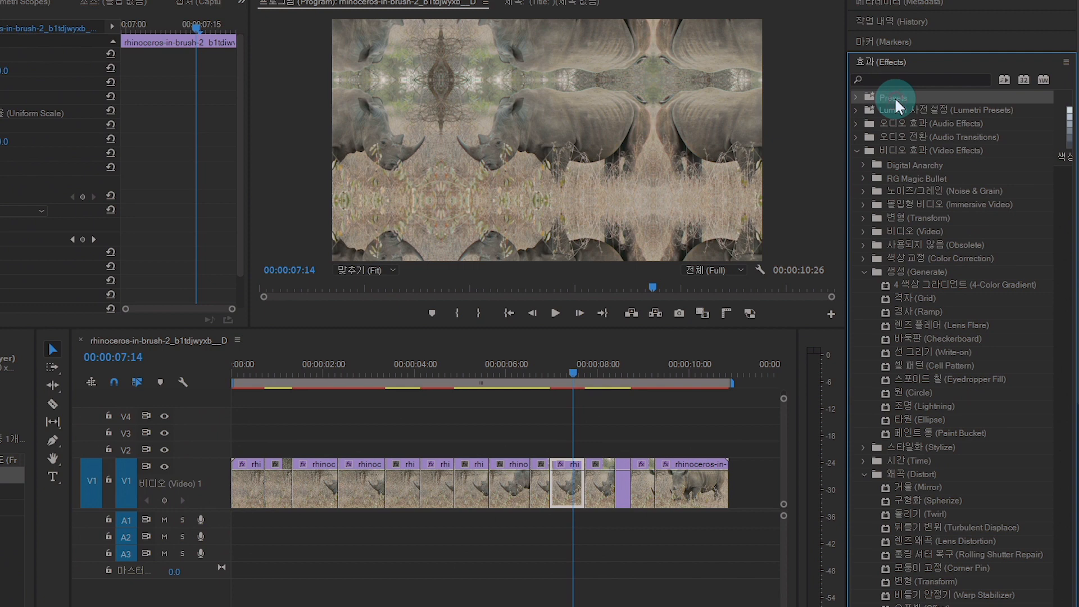
right_click(896, 100)
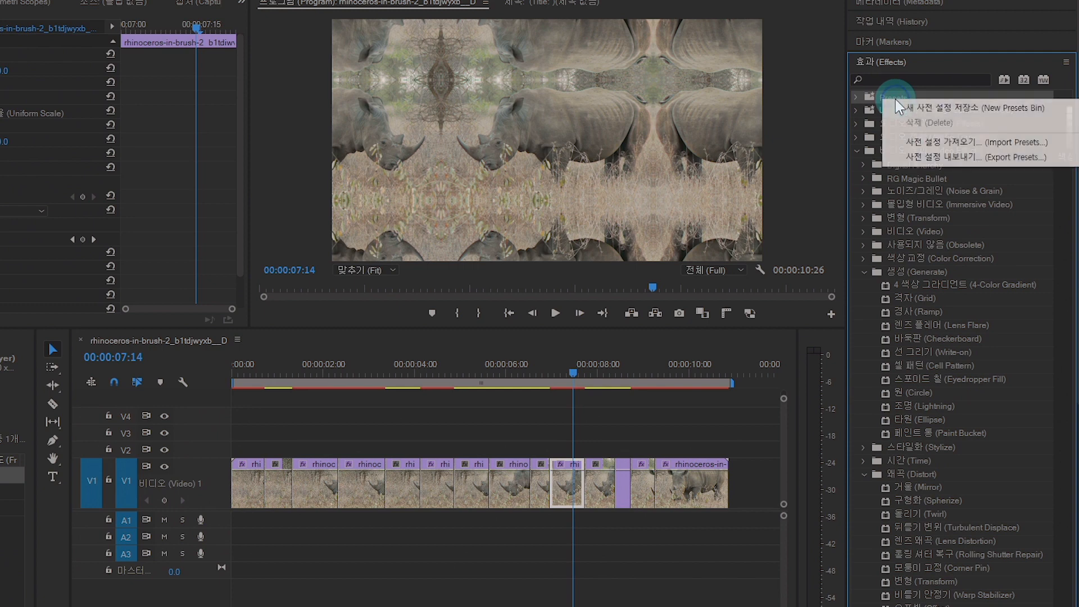
click(980, 144)
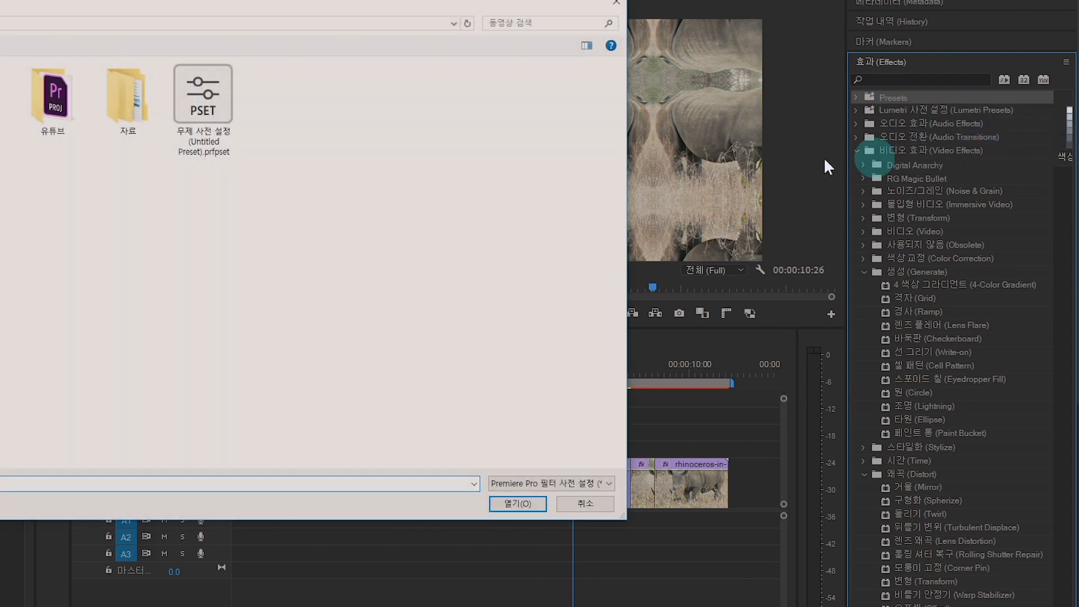
click(208, 110)
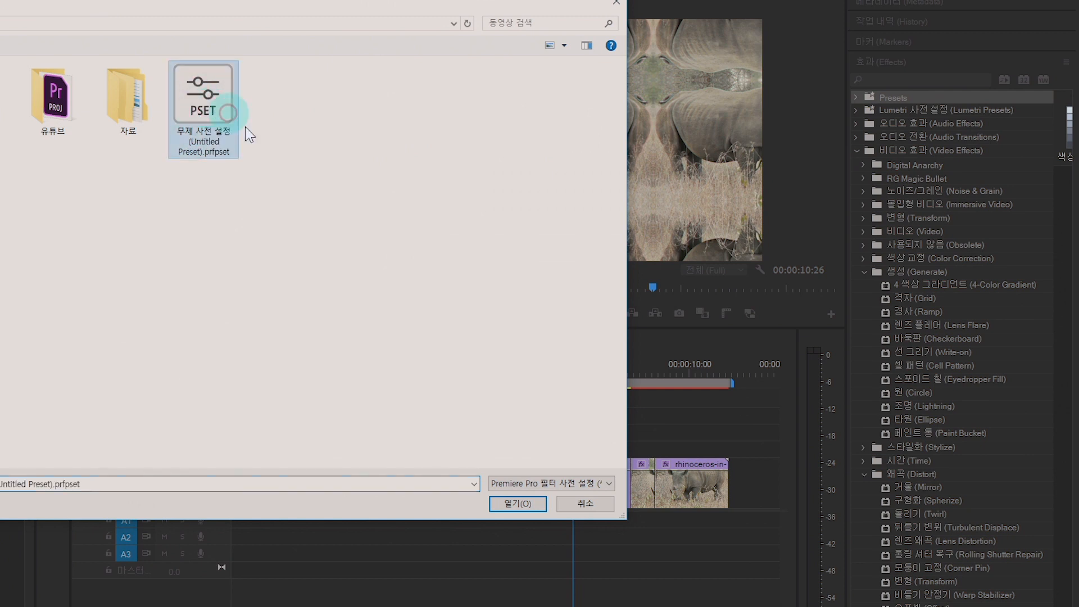
click(516, 509)
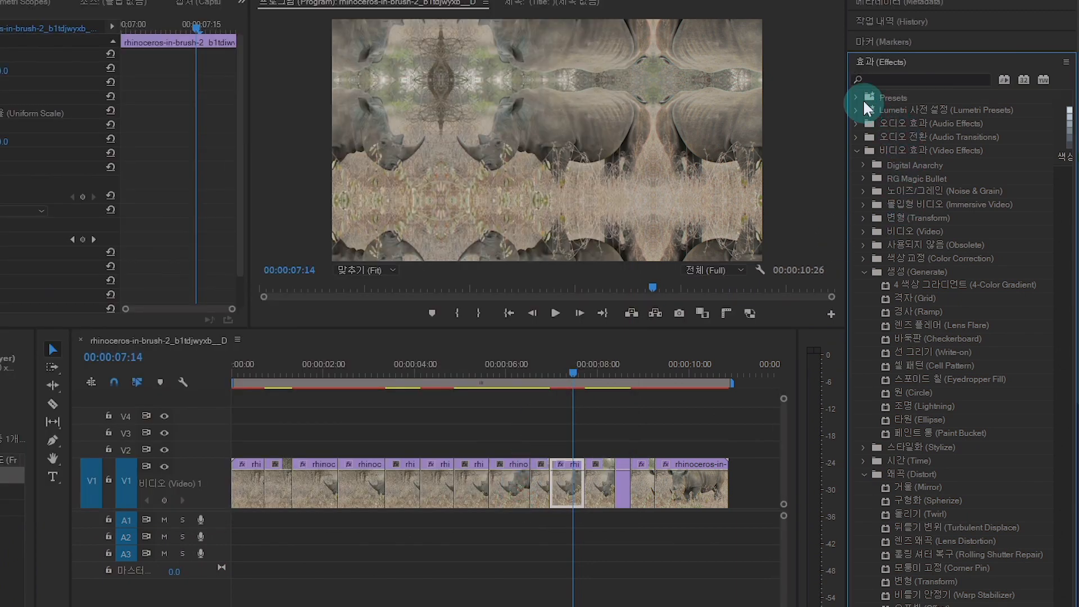
click(865, 100)
click(1040, 150)
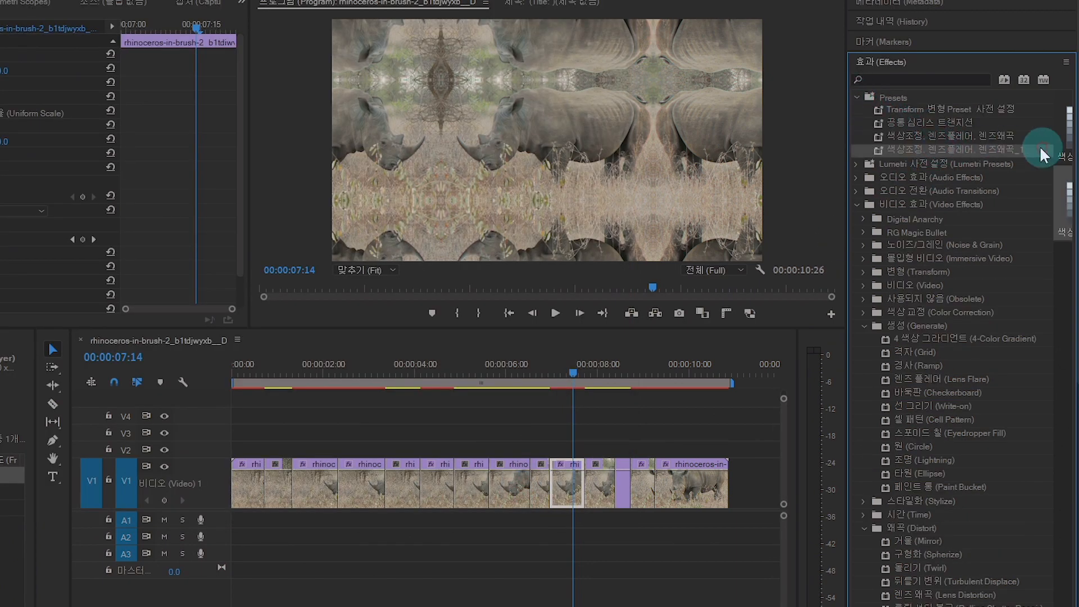